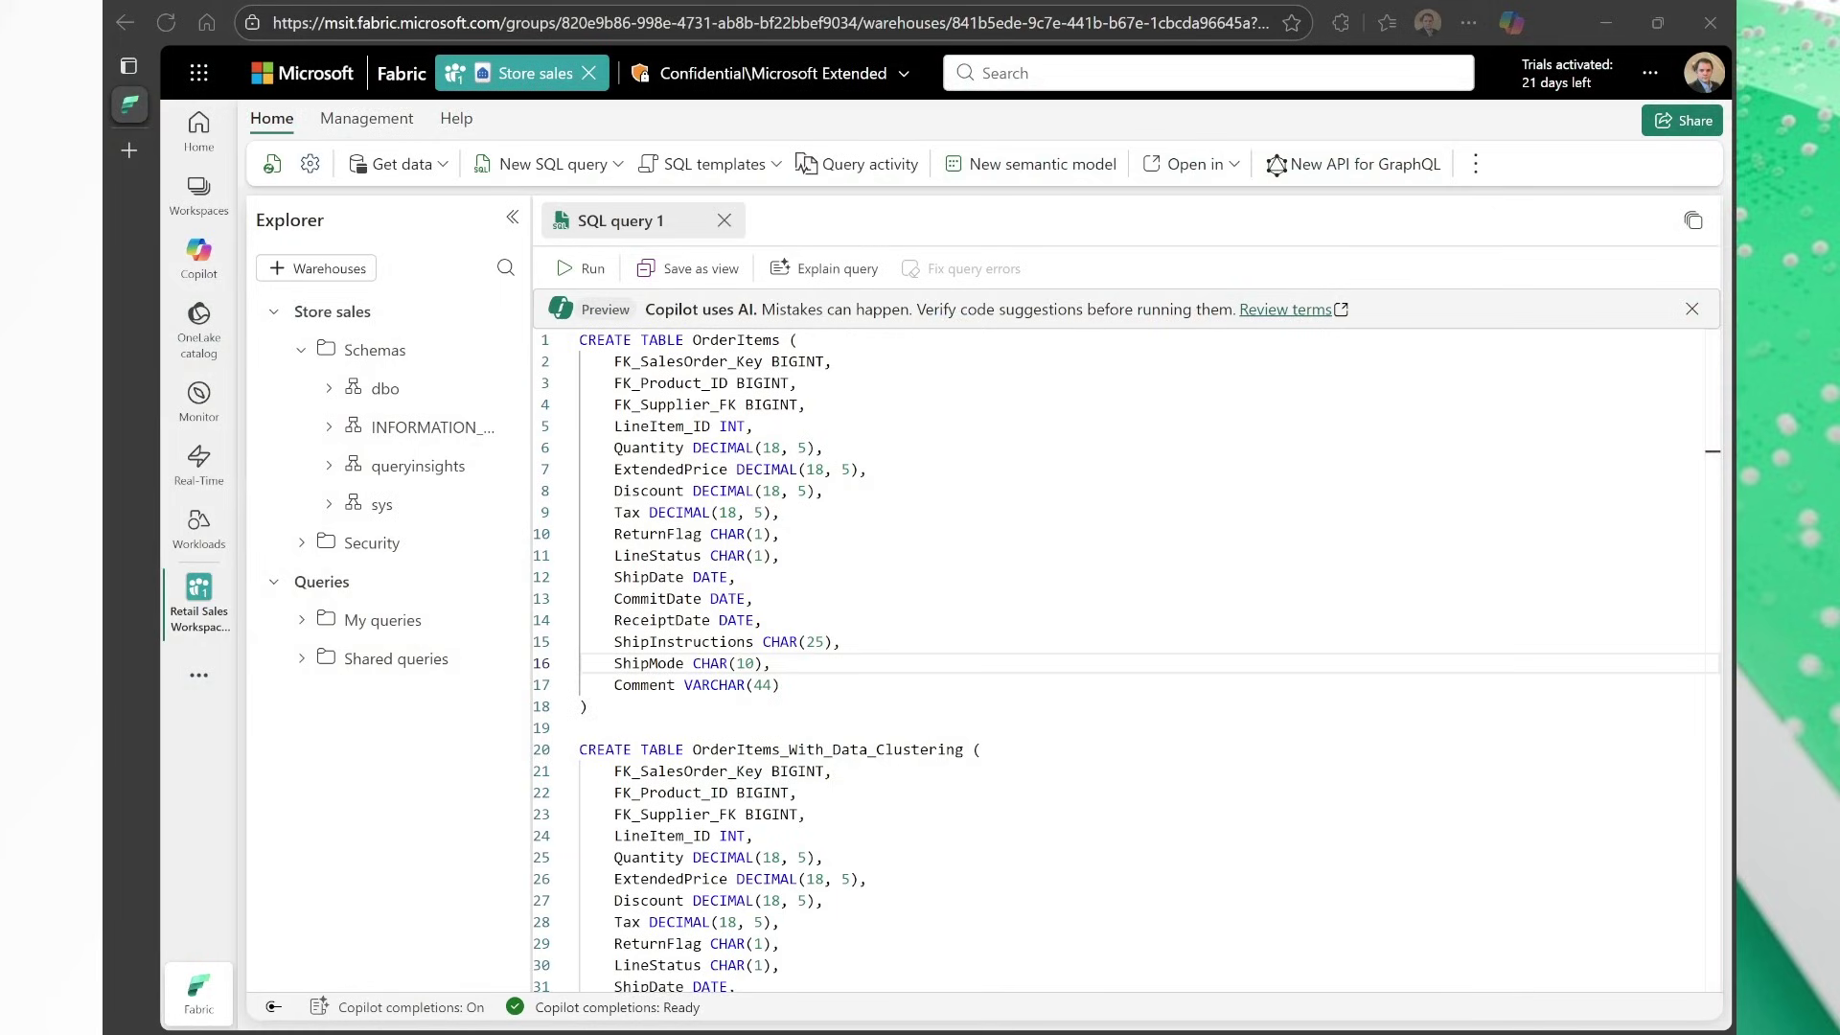
# Review the OrderItems CREATE TABLE script, highlighting the table name and the ShipDate column
pyautogui.click(805, 534)
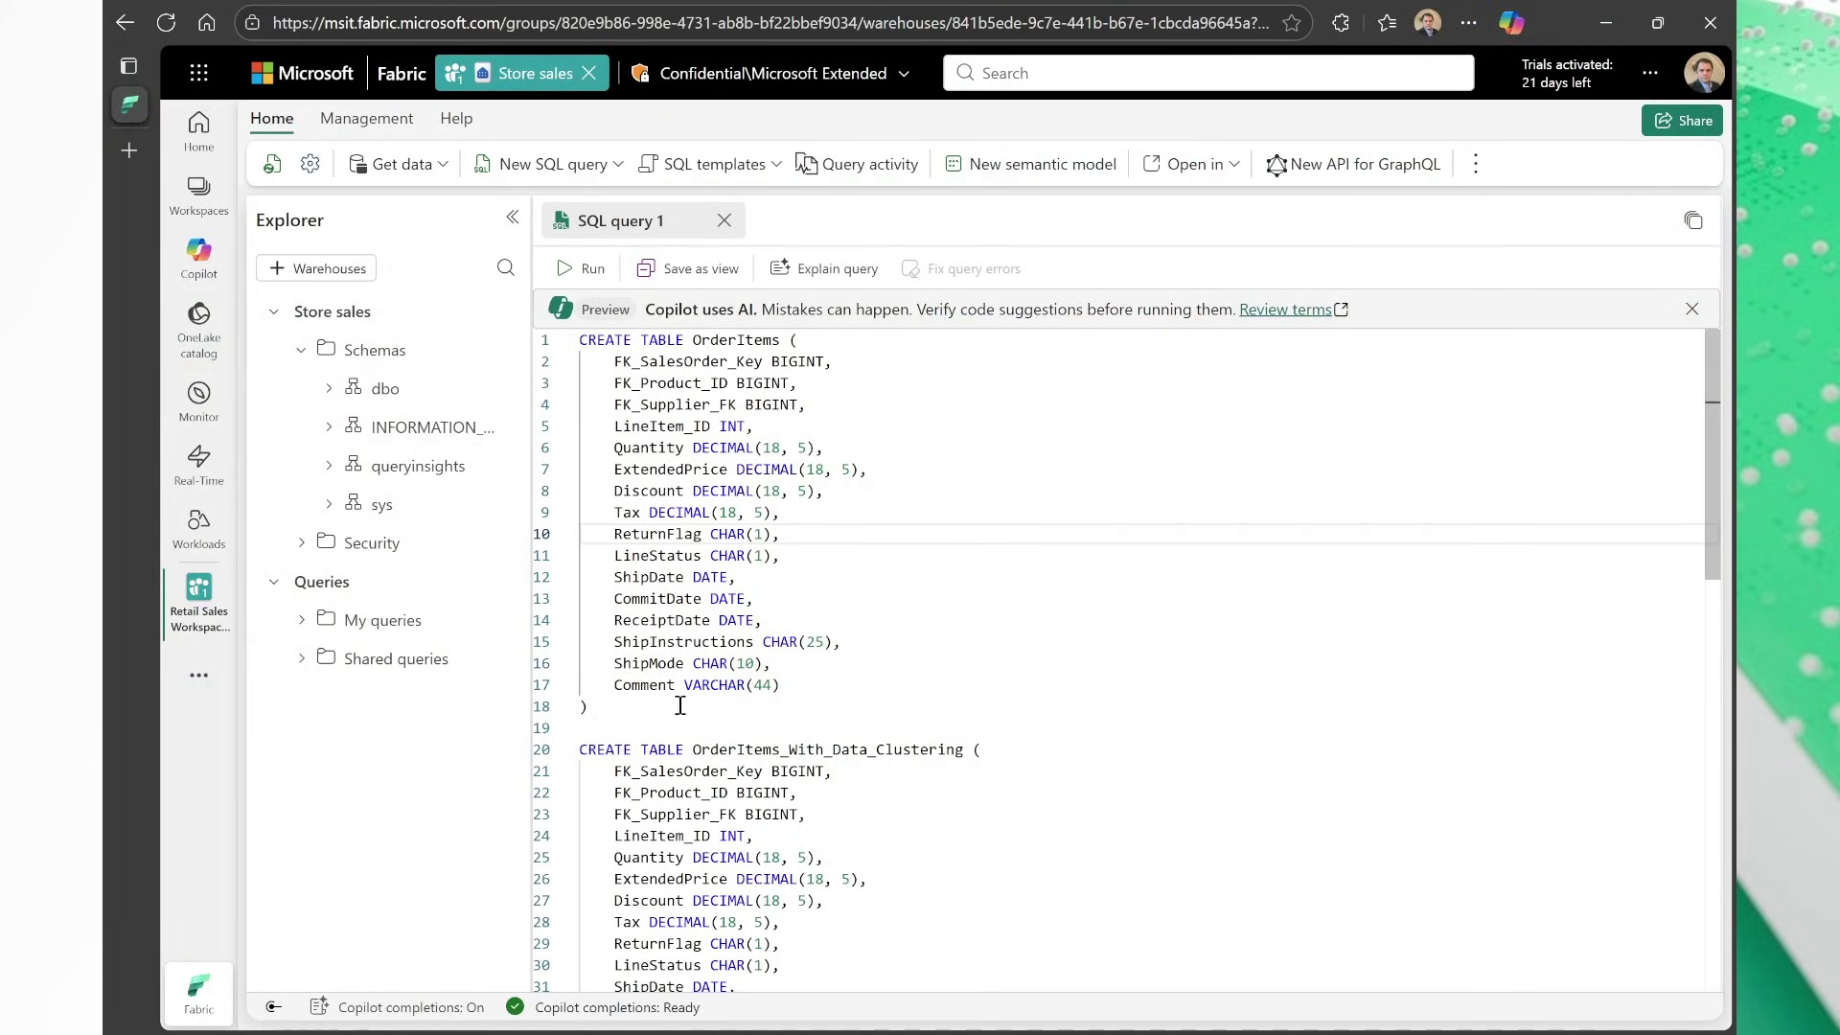
pyautogui.click(735, 341)
pyautogui.click(836, 364)
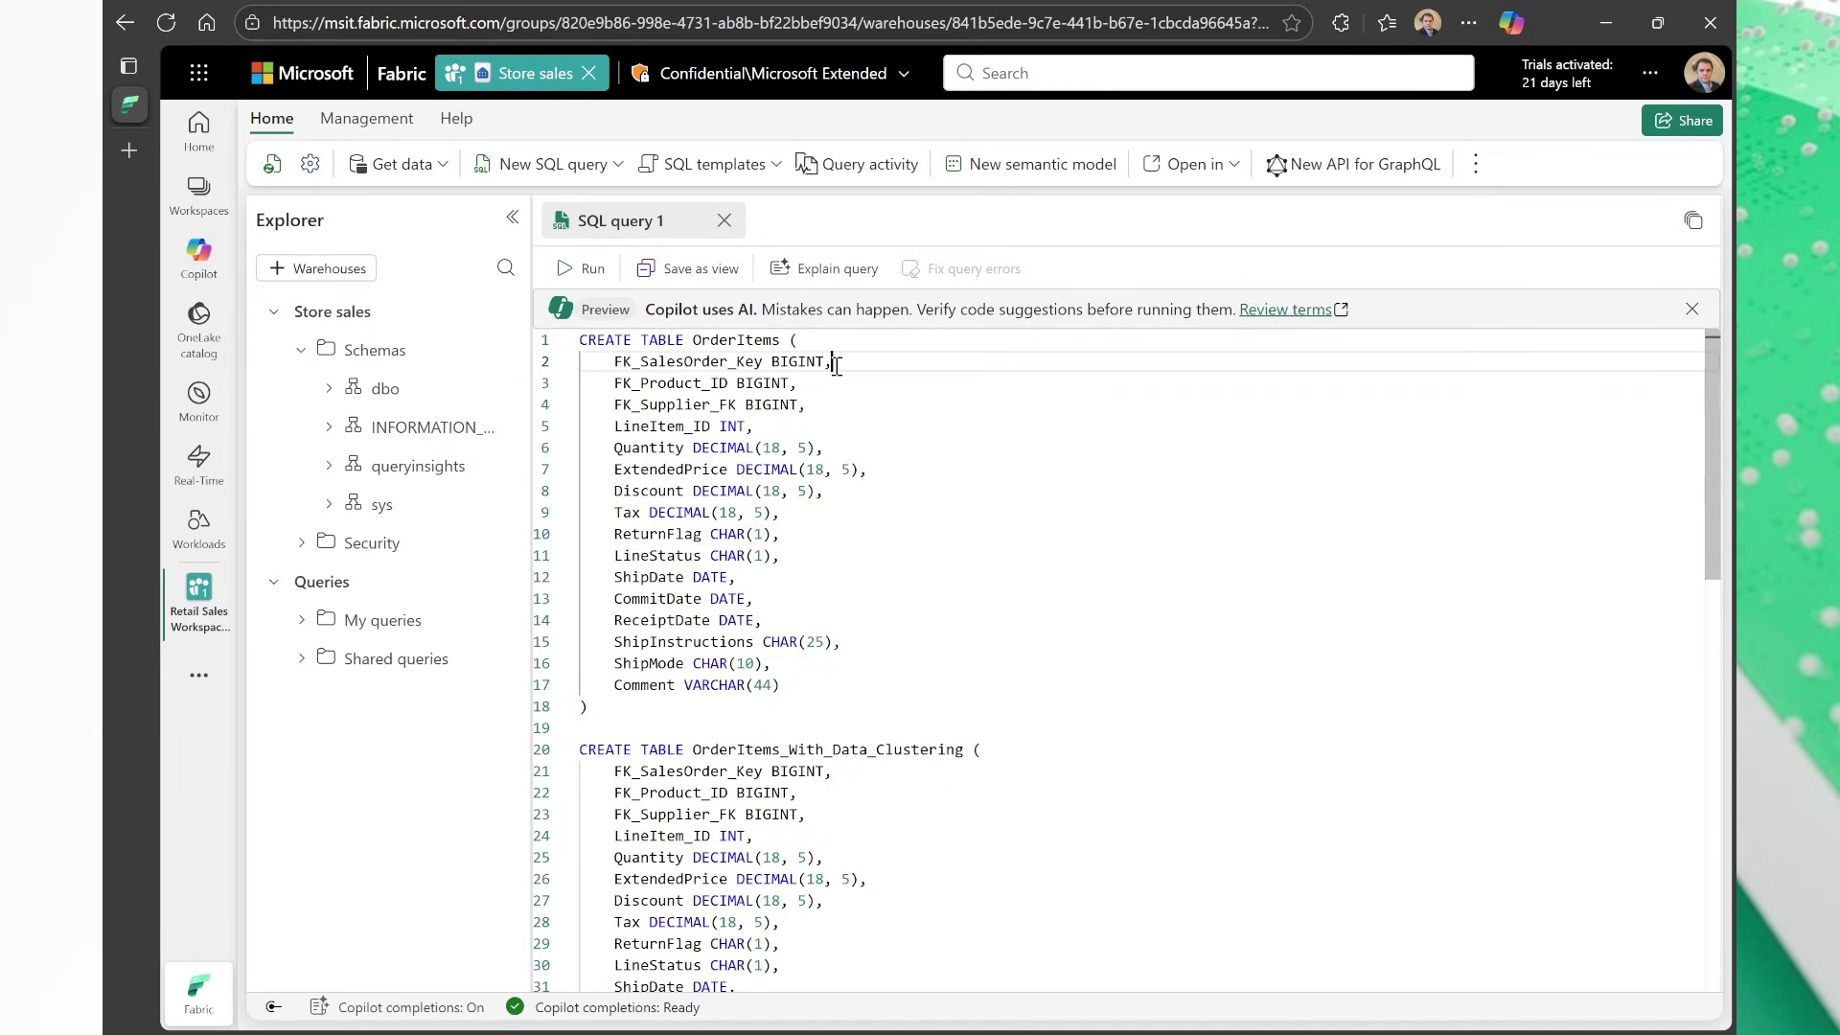
pyautogui.click(625, 709)
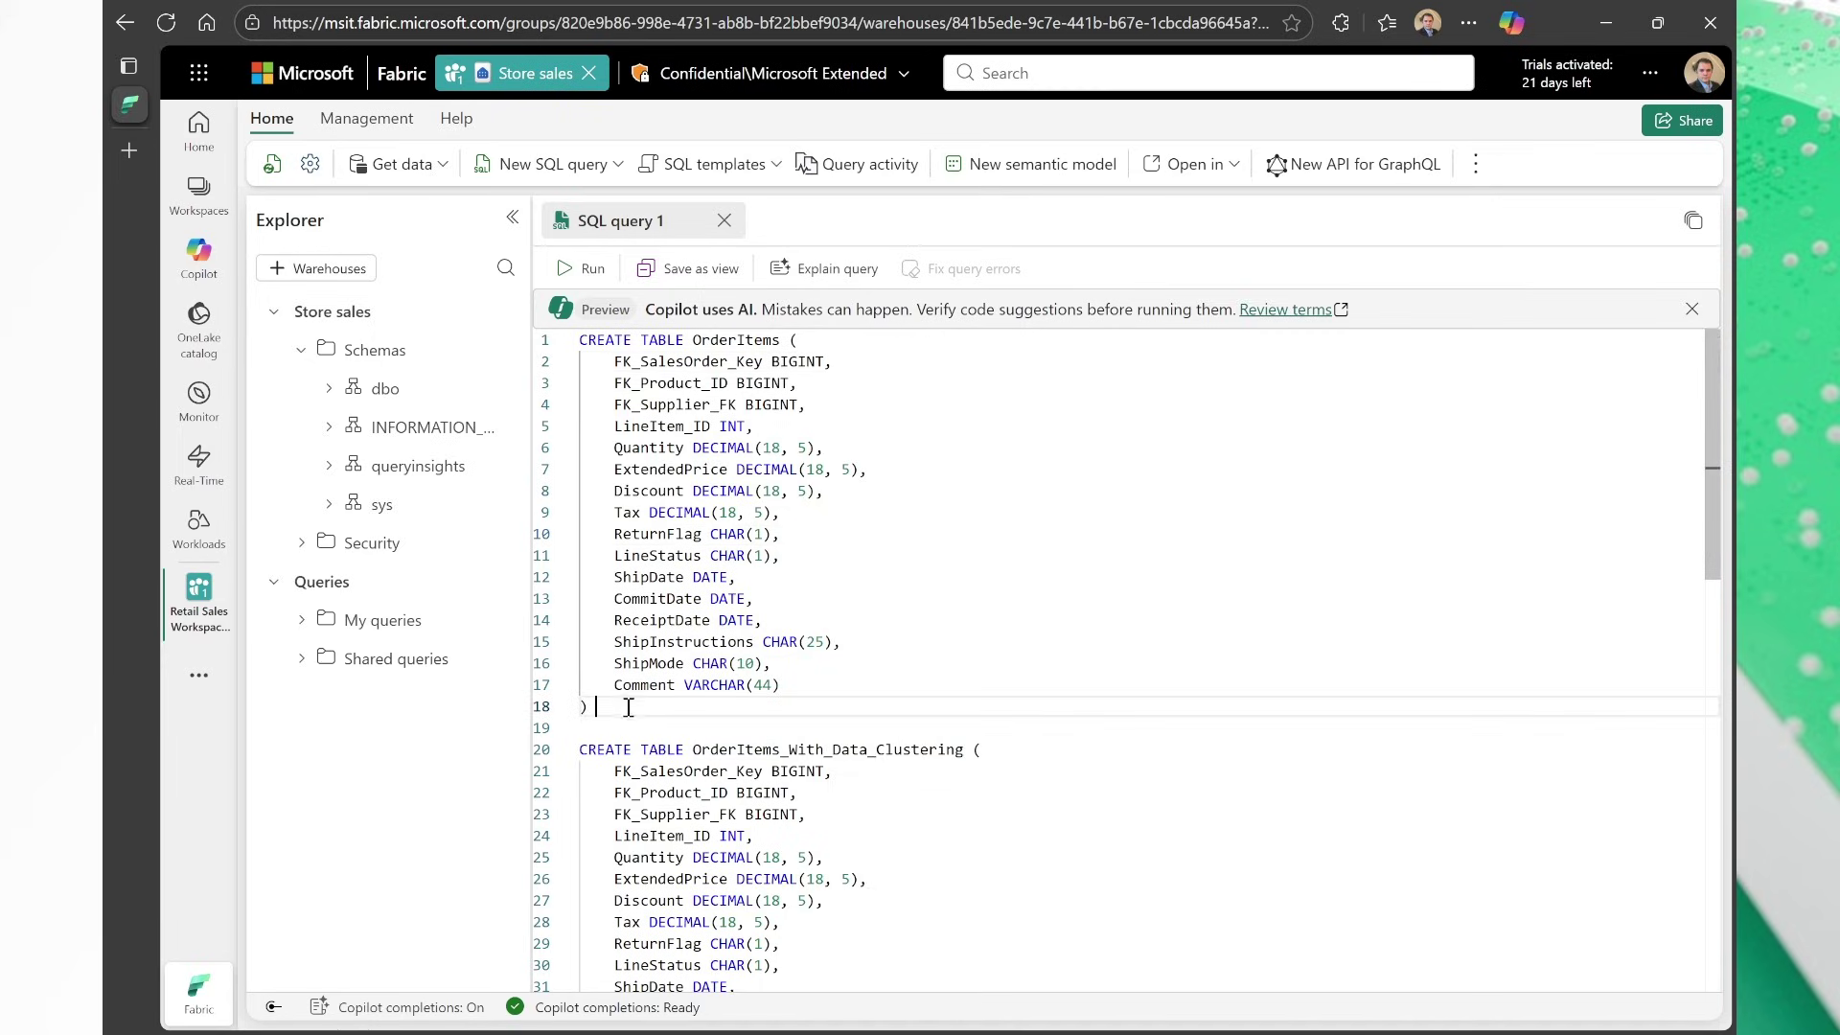
pyautogui.doubleClick(719, 340)
pyautogui.doubleClick(675, 576)
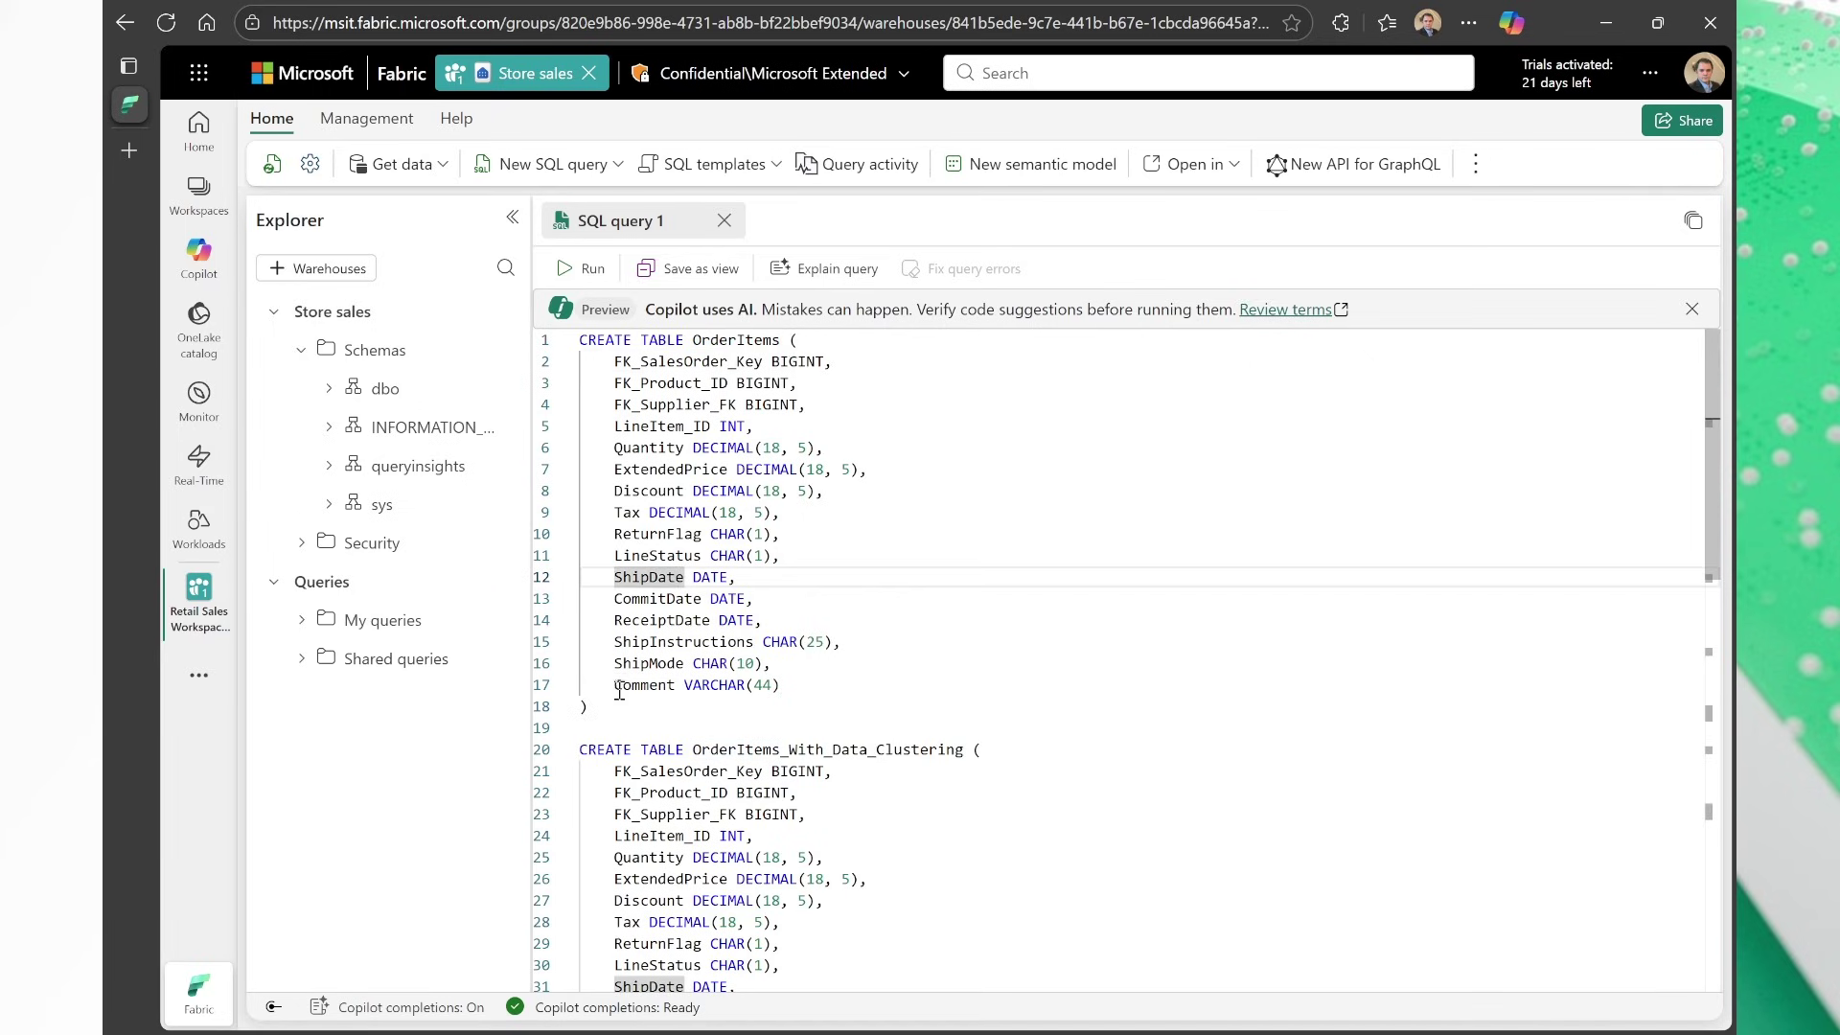
pyautogui.click(614, 709)
pyautogui.scroll(-1, 893, 706)
pyautogui.scroll(-3, 892, 706)
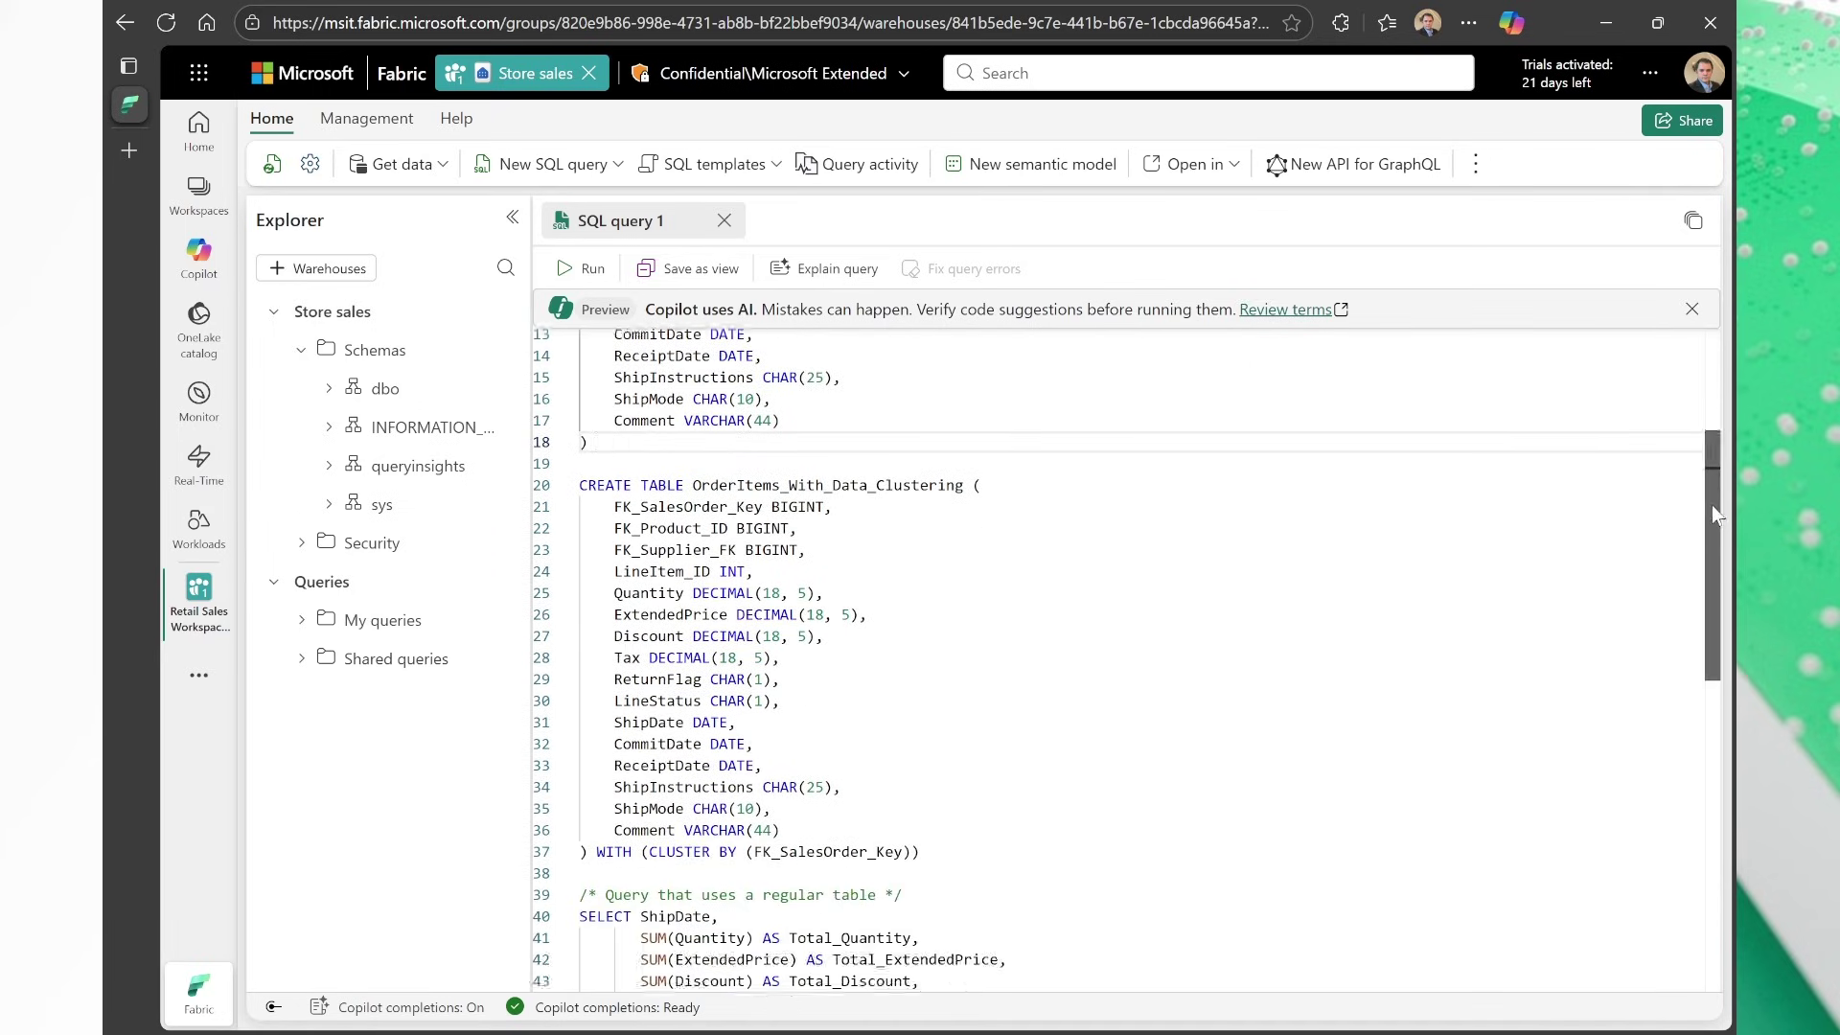
# Highlight the WITH (CLUSTER BY (FK_SalesOrder_Key)) clause and its clustering column
pyautogui.moveTo(1713, 507); pyautogui.dragTo(1713, 513)
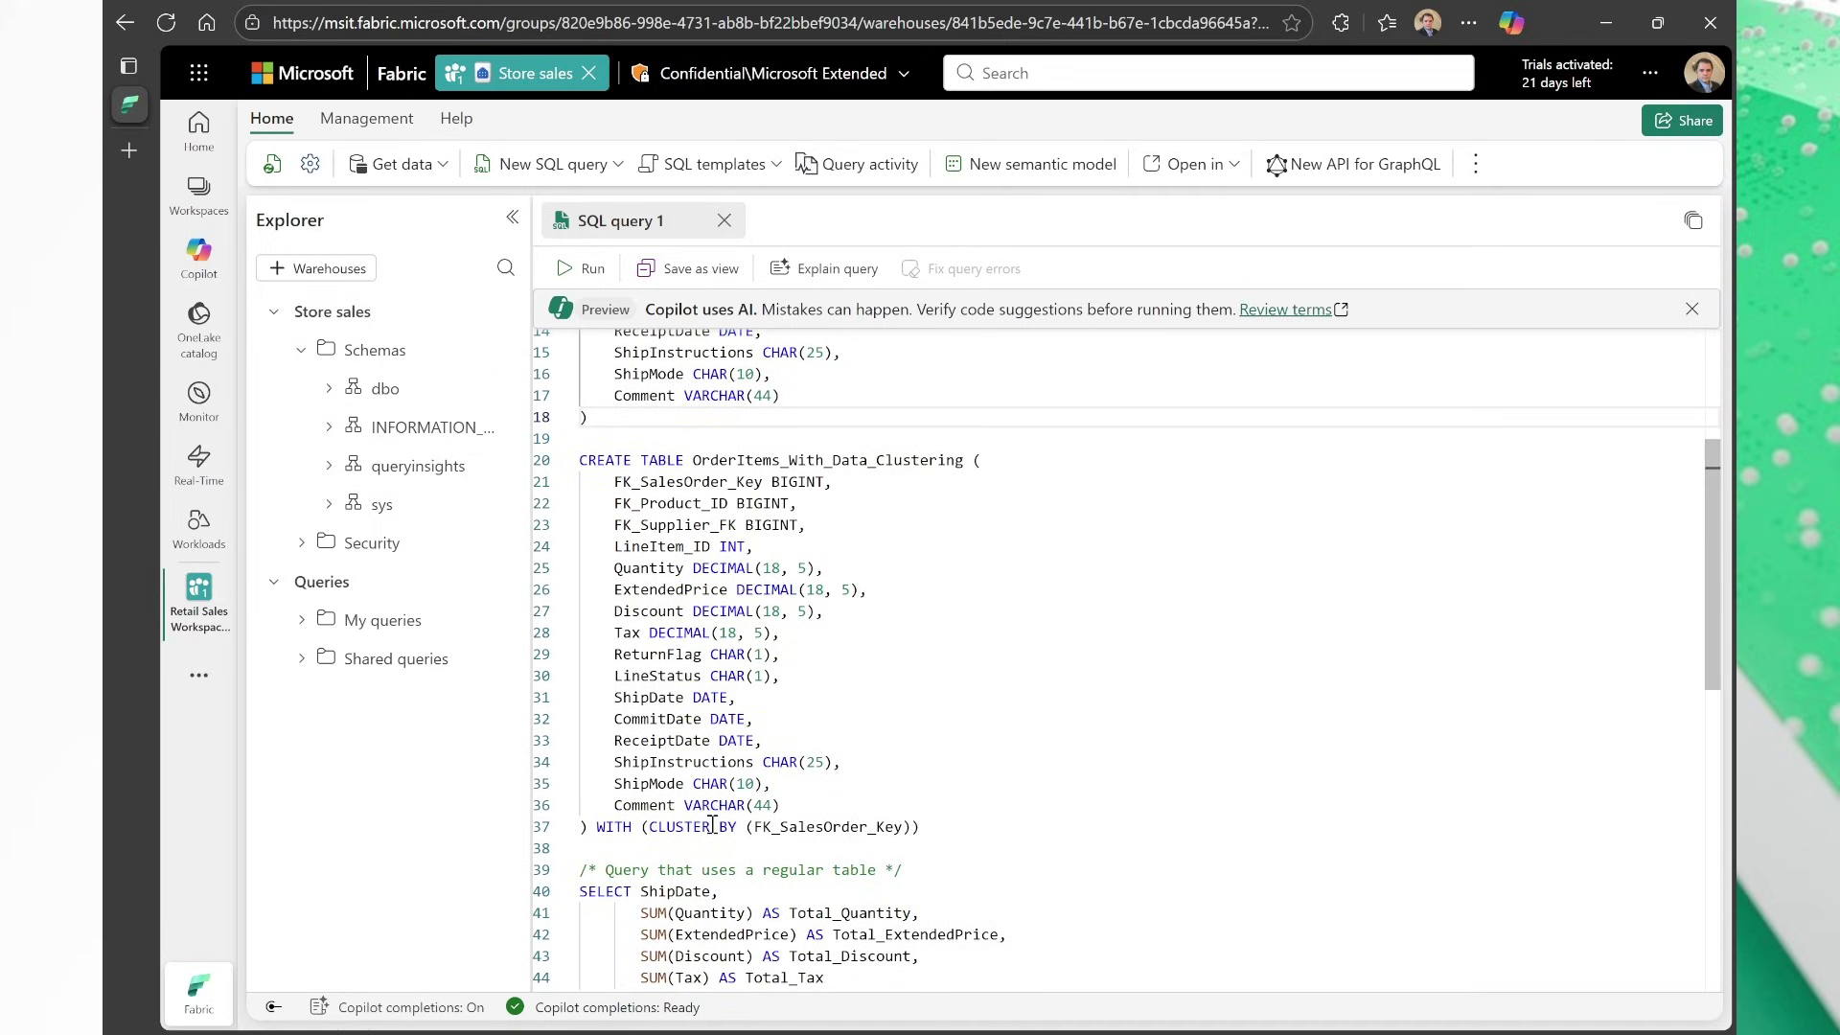
pyautogui.moveTo(588, 825); pyautogui.dragTo(932, 830)
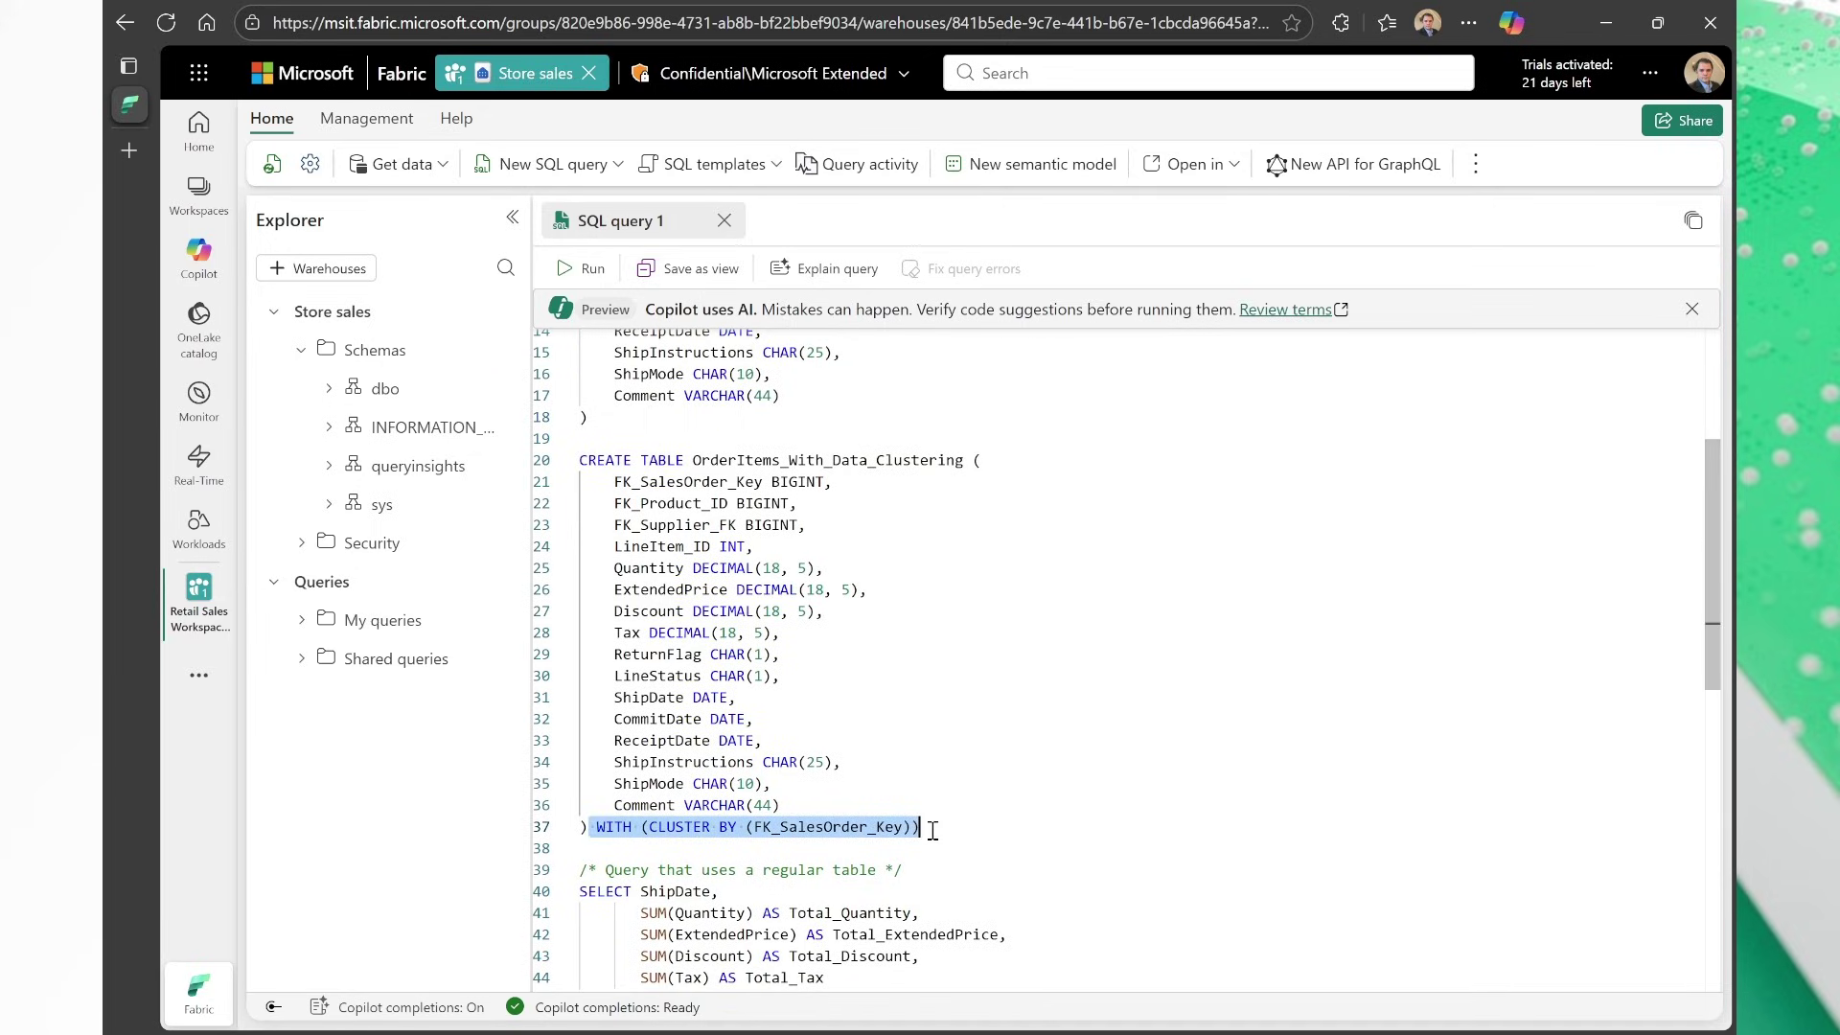
pyautogui.click(945, 827)
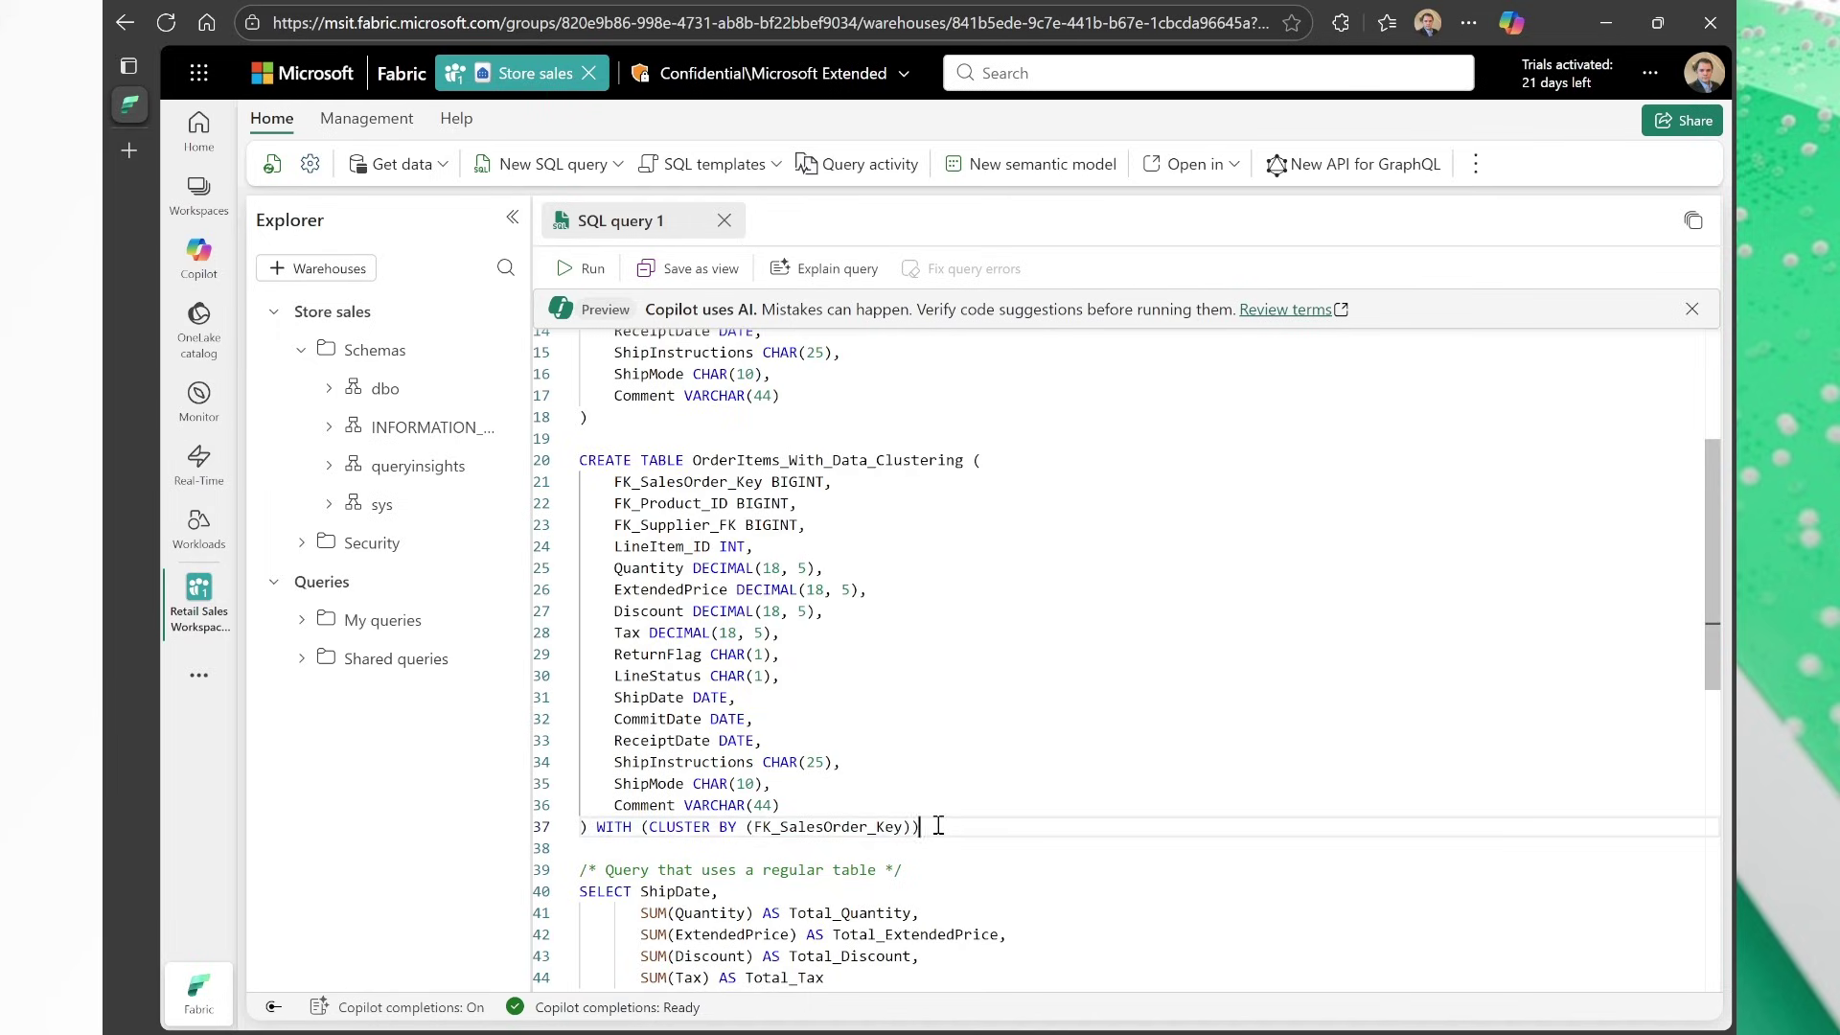
pyautogui.moveTo(754, 826); pyautogui.dragTo(901, 824)
pyautogui.click(913, 826)
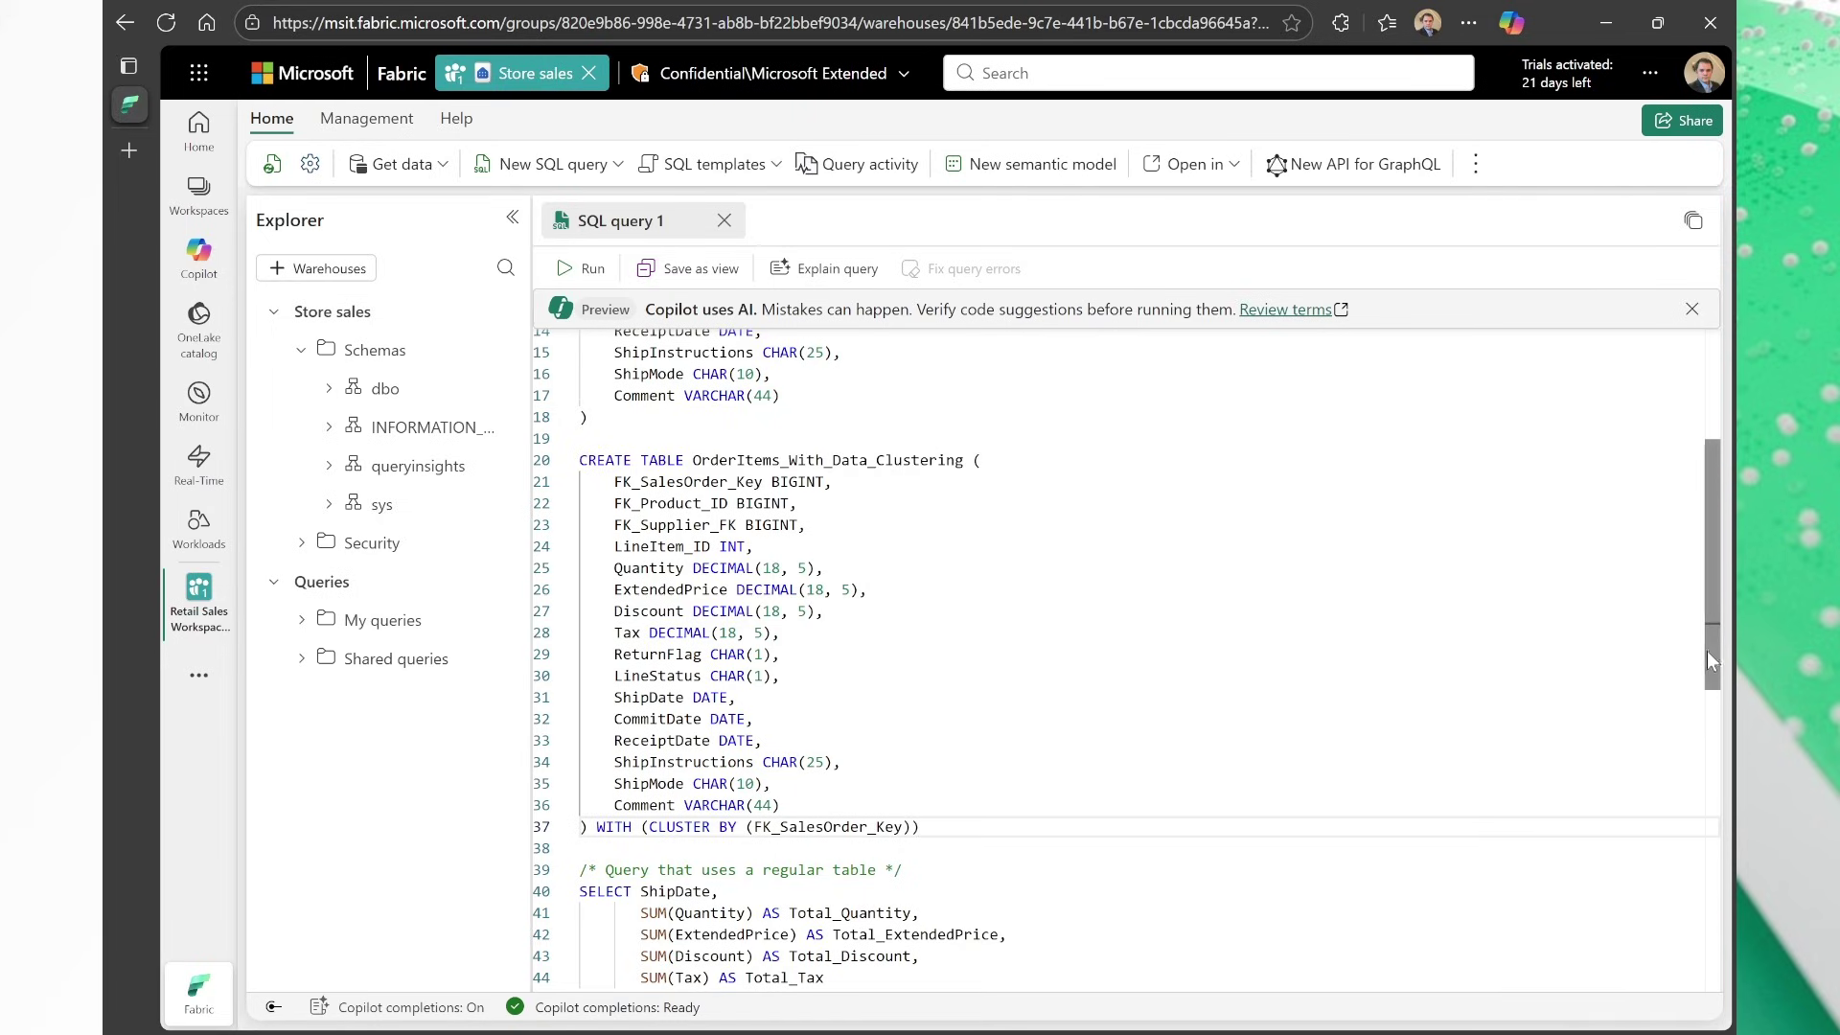
# Select the 'Regular' OrderItems query on lines 39–49
pyautogui.moveTo(1706, 660); pyautogui.dragTo(1707, 688)
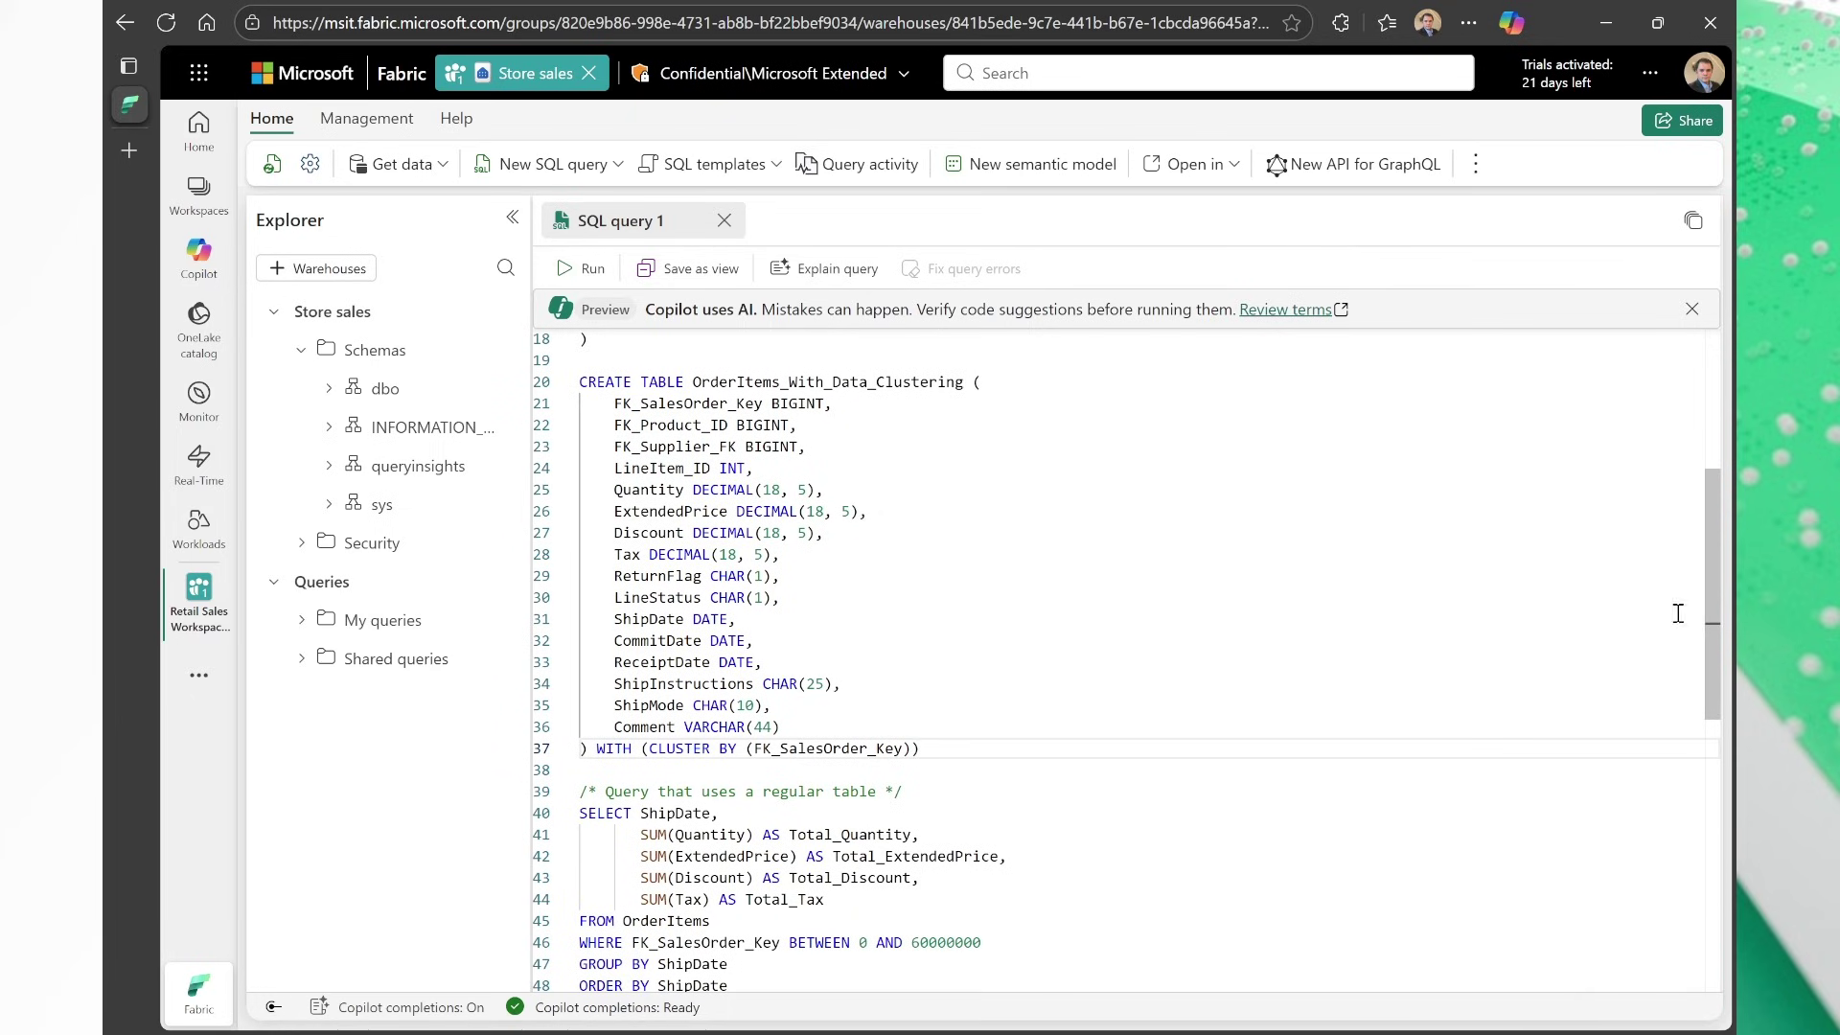
pyautogui.moveTo(1711, 594); pyautogui.dragTo(1706, 624)
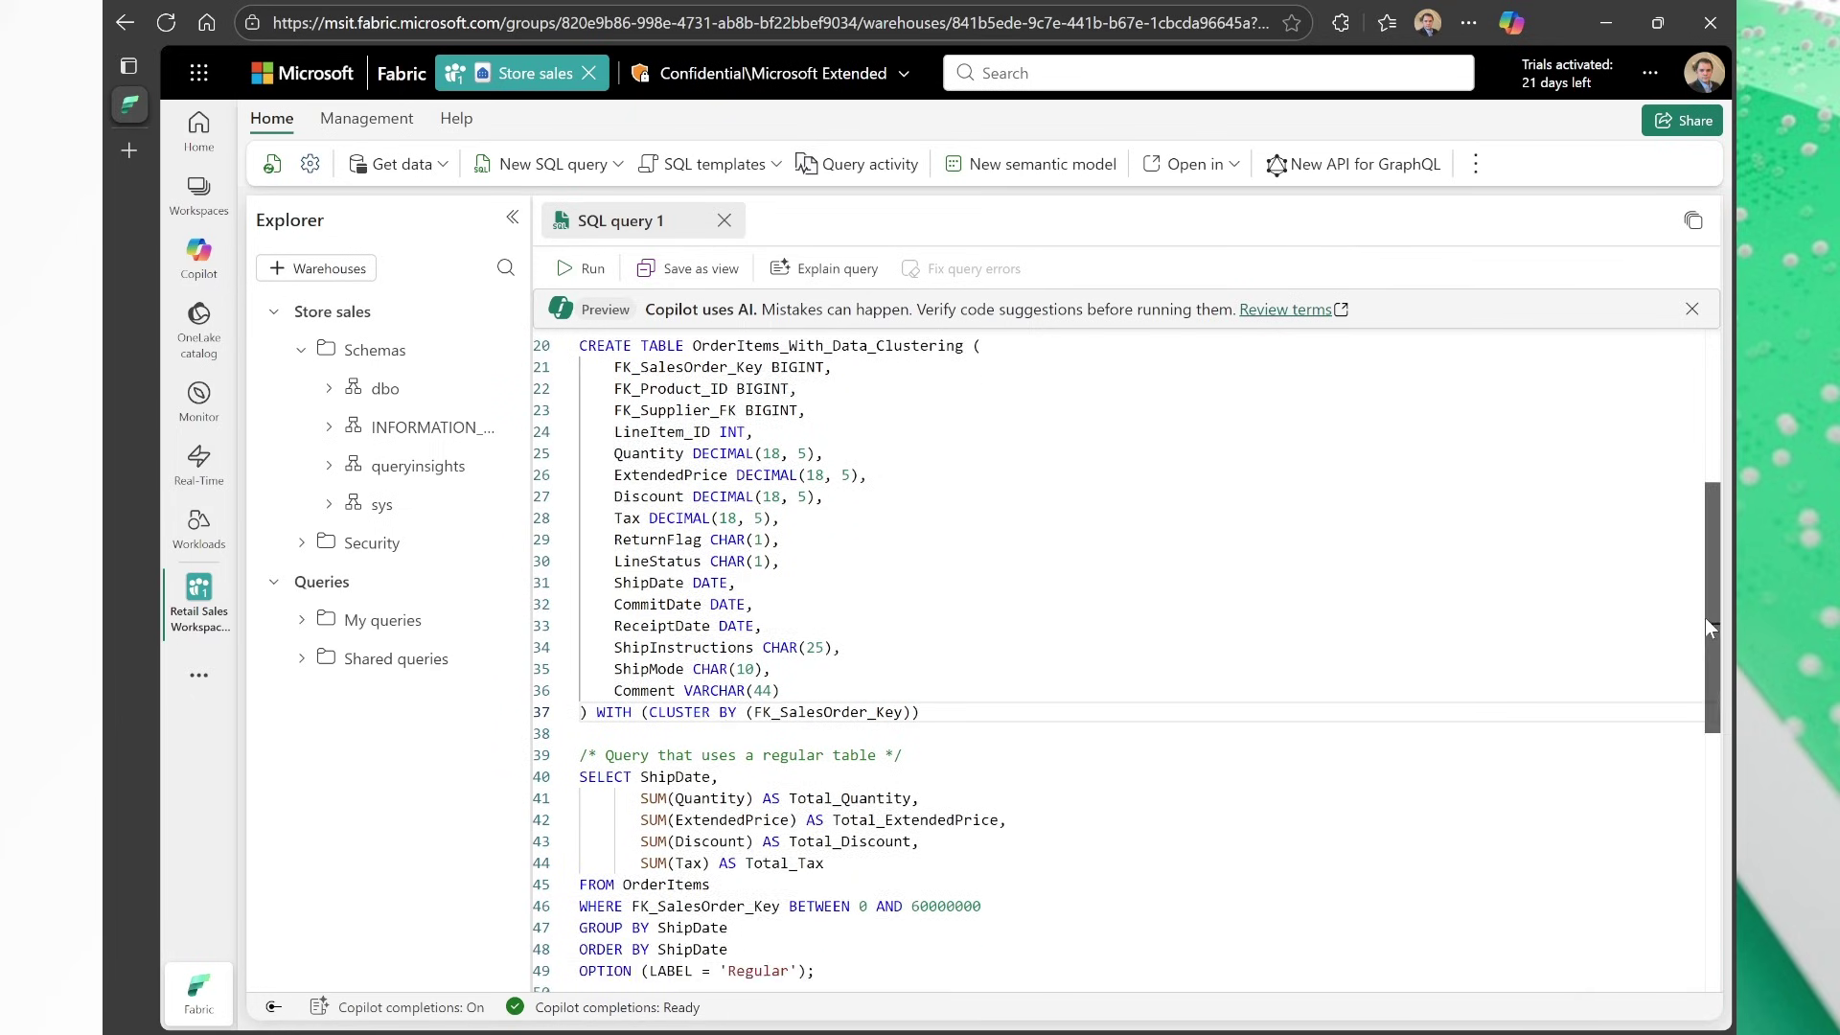
pyautogui.scroll(-5, 1098, 696)
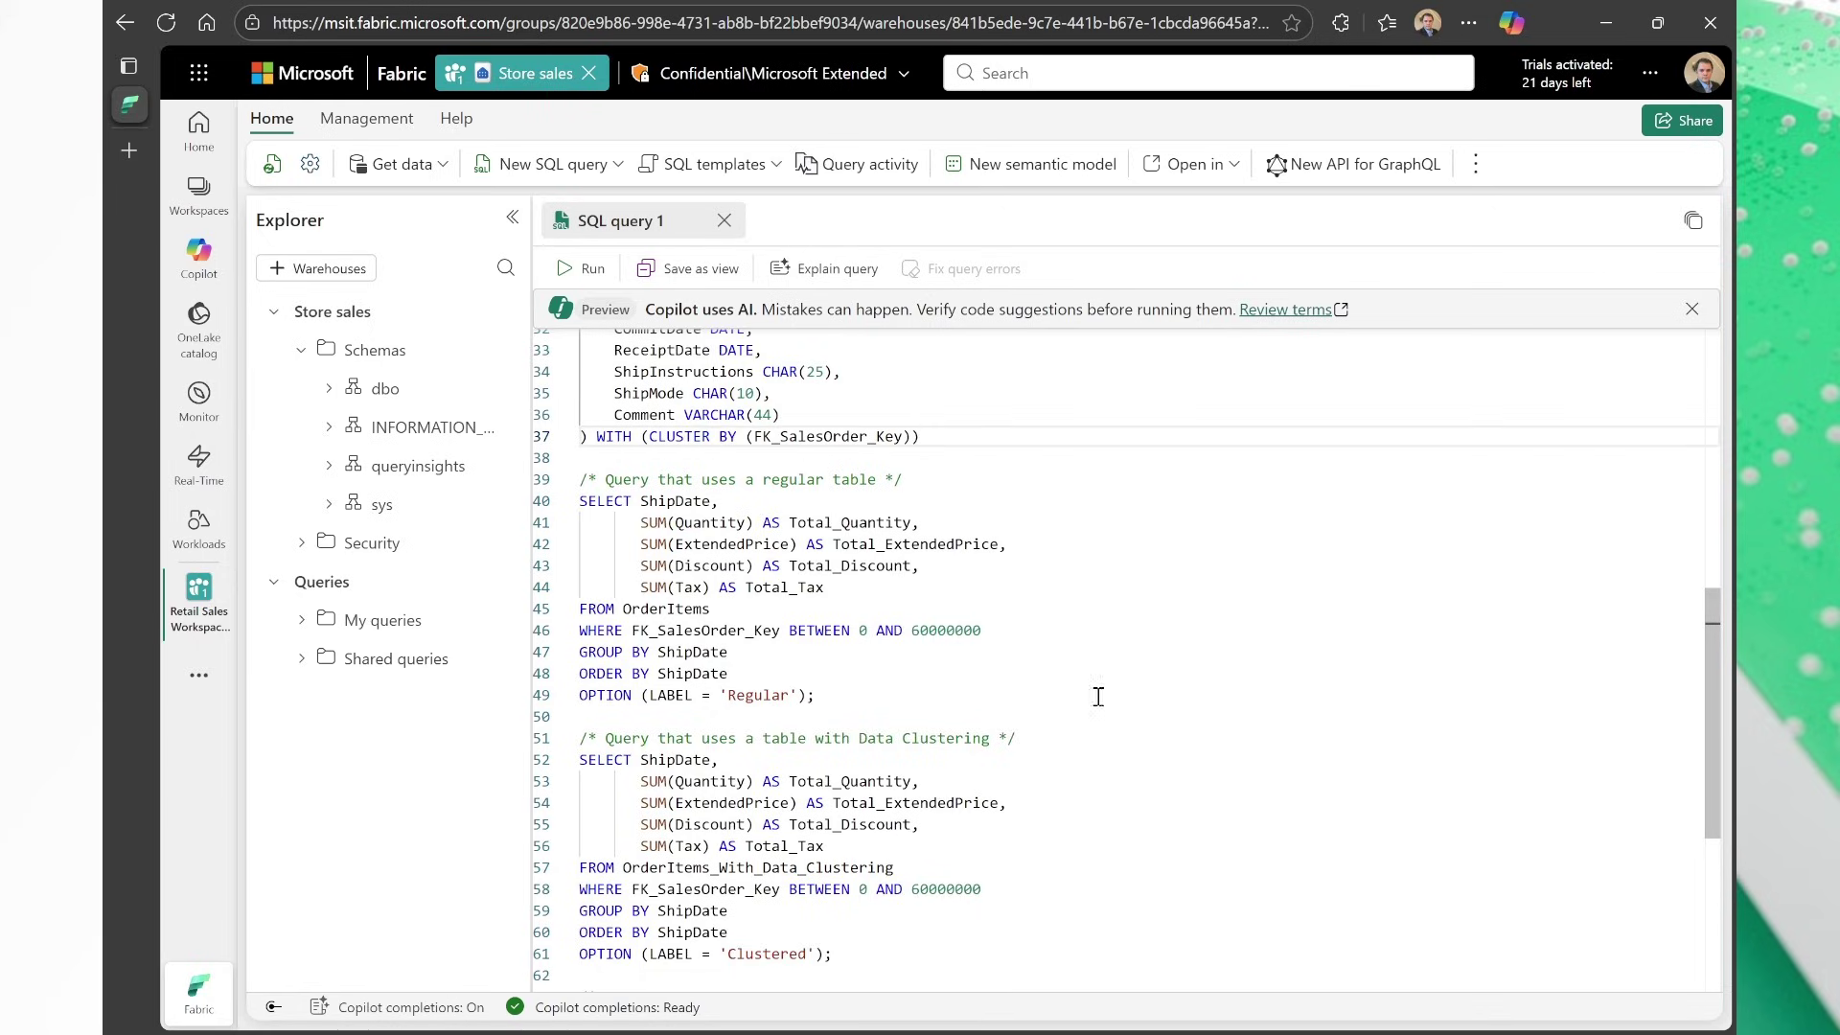
pyautogui.moveTo(814, 696); pyautogui.dragTo(561, 476)
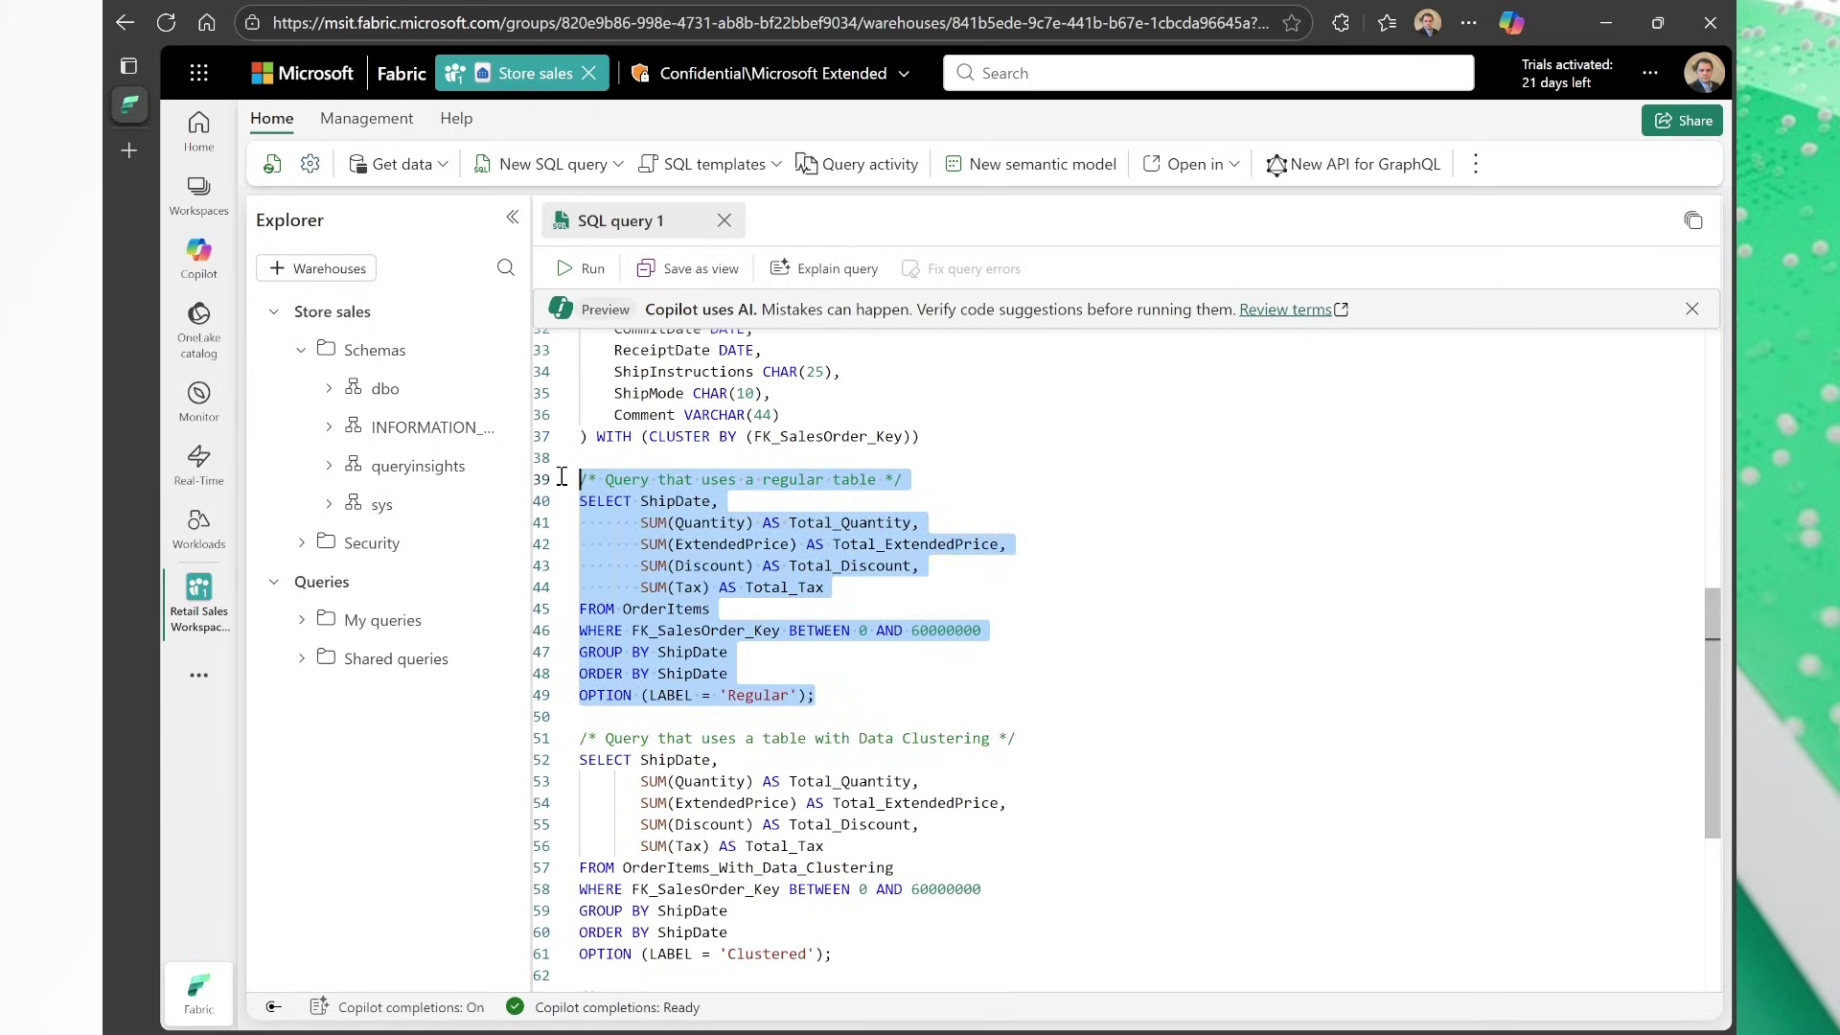
# Run the selected 'Regular' query on OrderItems
pyautogui.click(584, 269)
pyautogui.click(1099, 544)
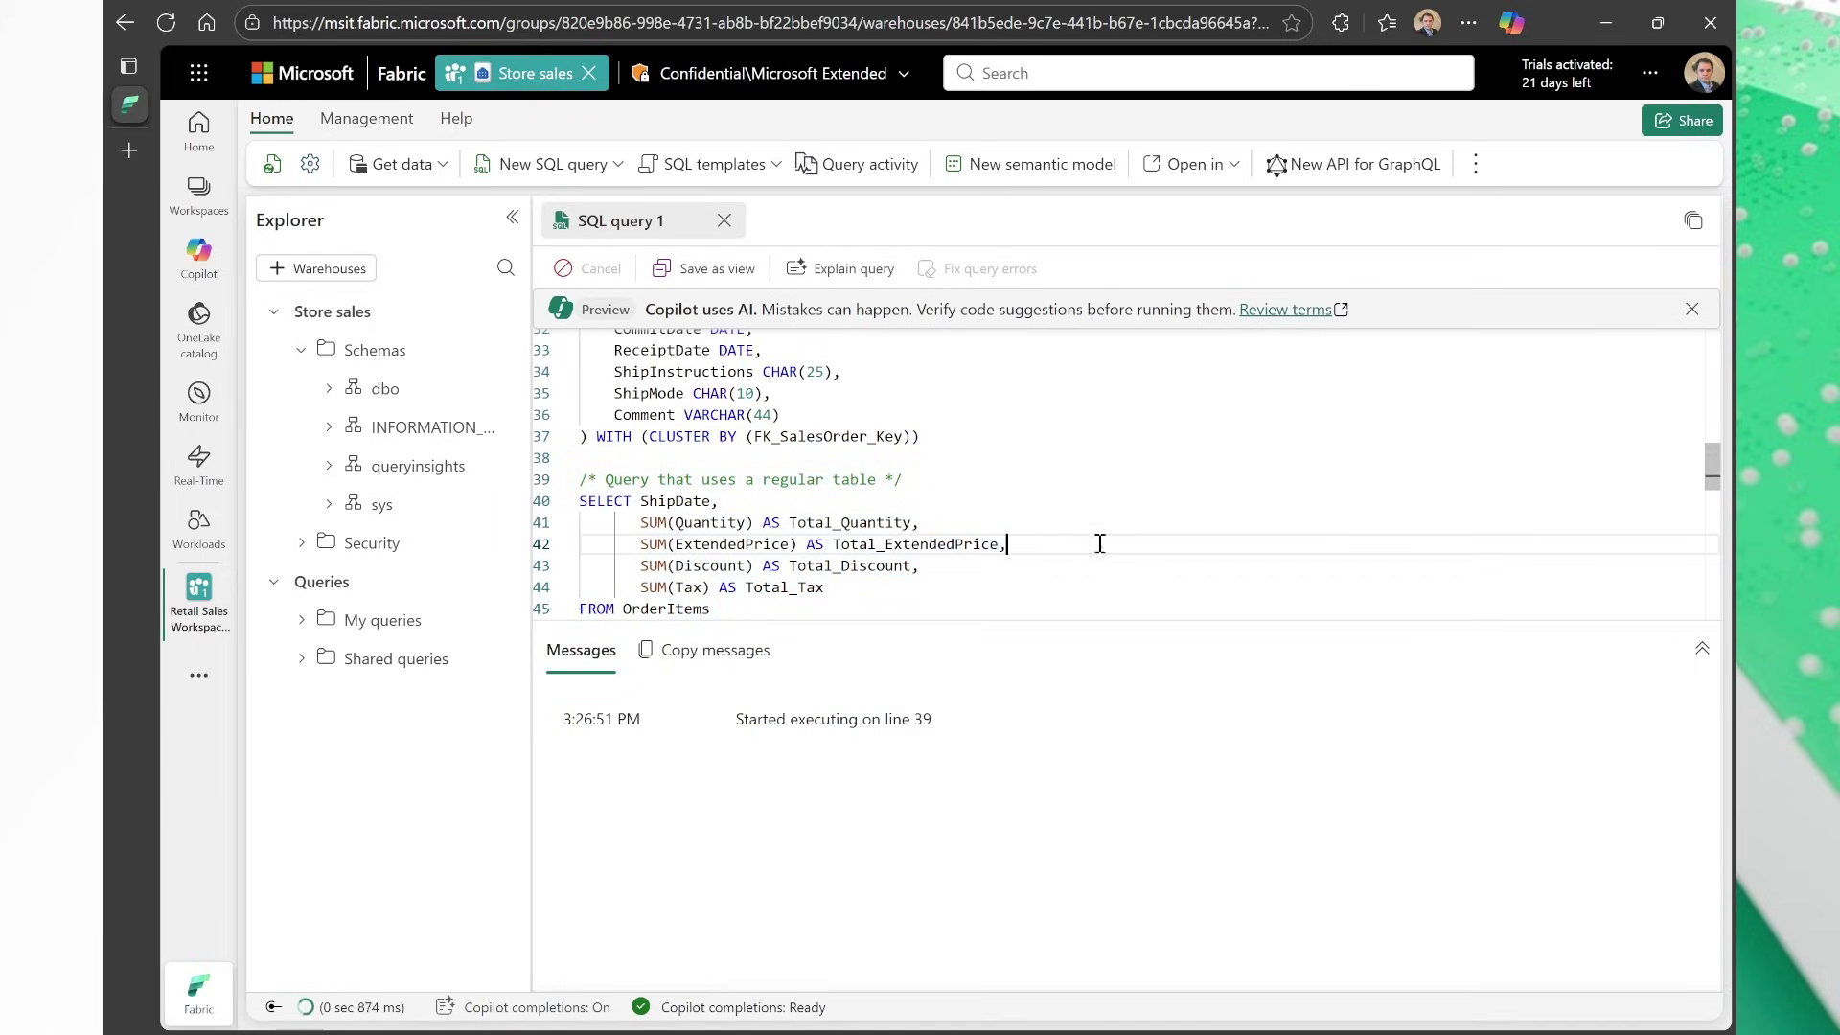
pyautogui.moveTo(1710, 462); pyautogui.dragTo(1715, 490)
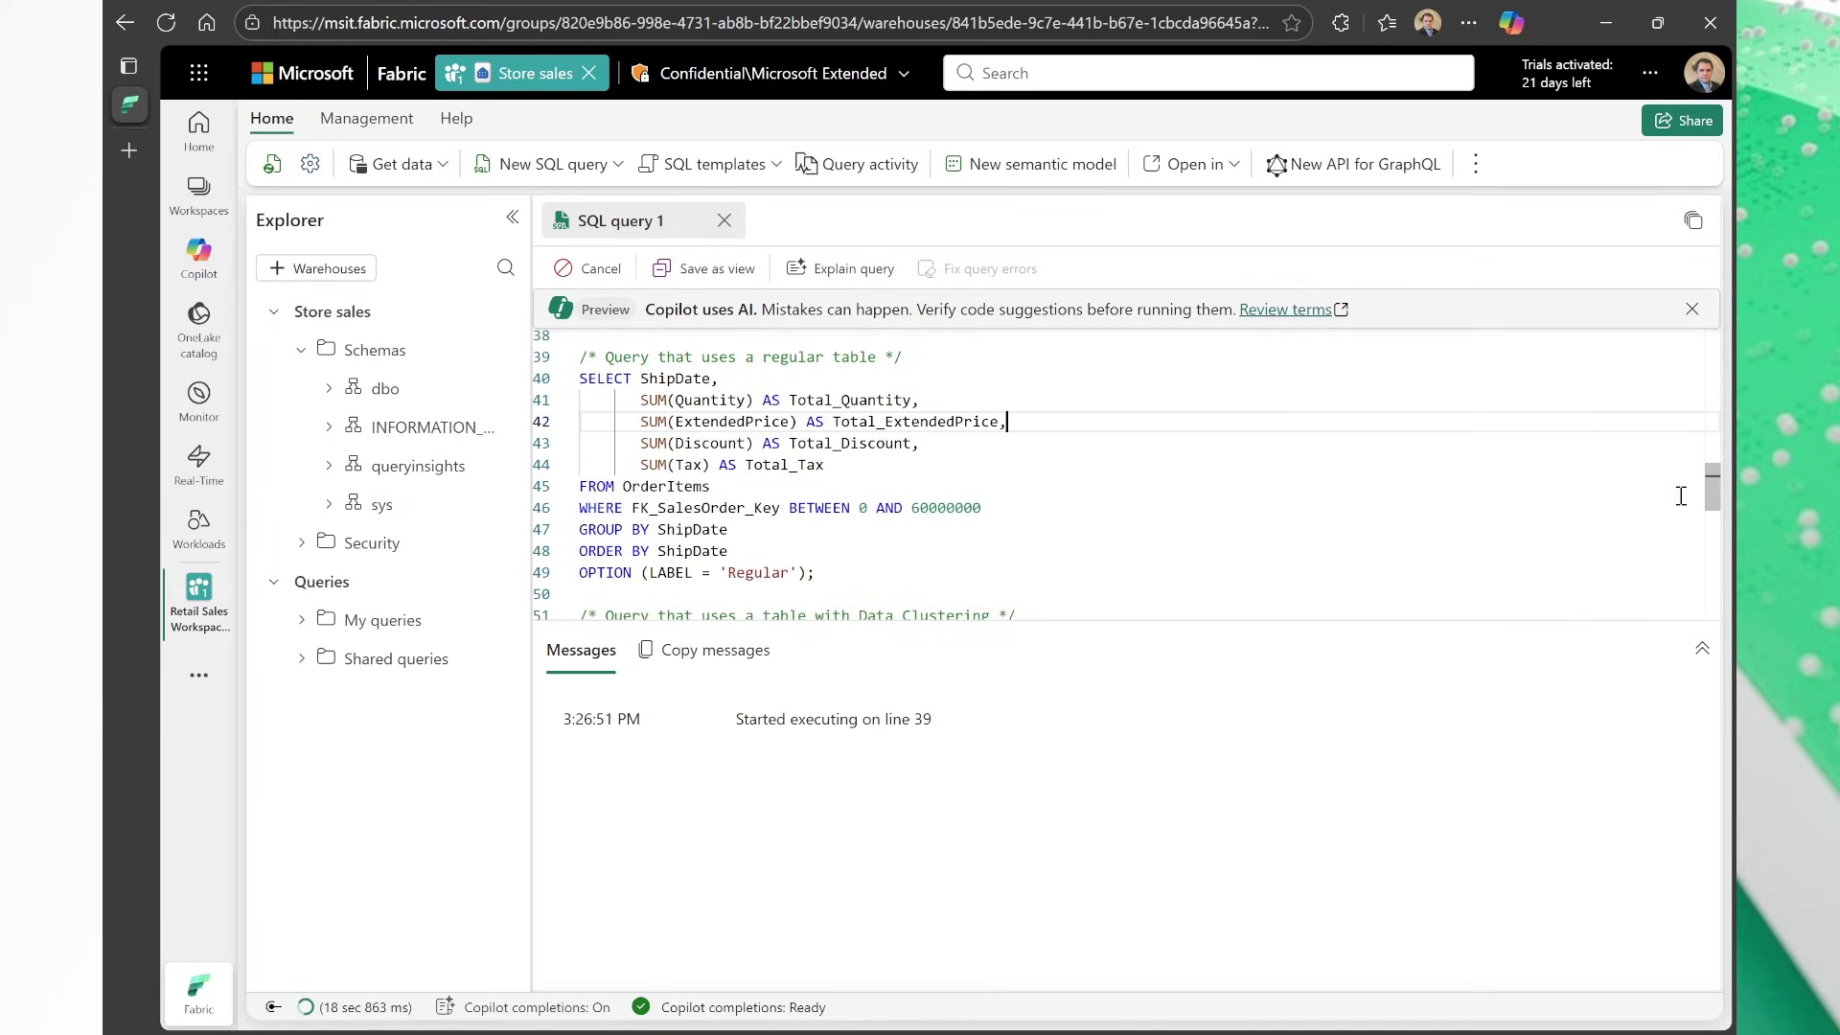
pyautogui.moveTo(1712, 505); pyautogui.dragTo(1711, 485)
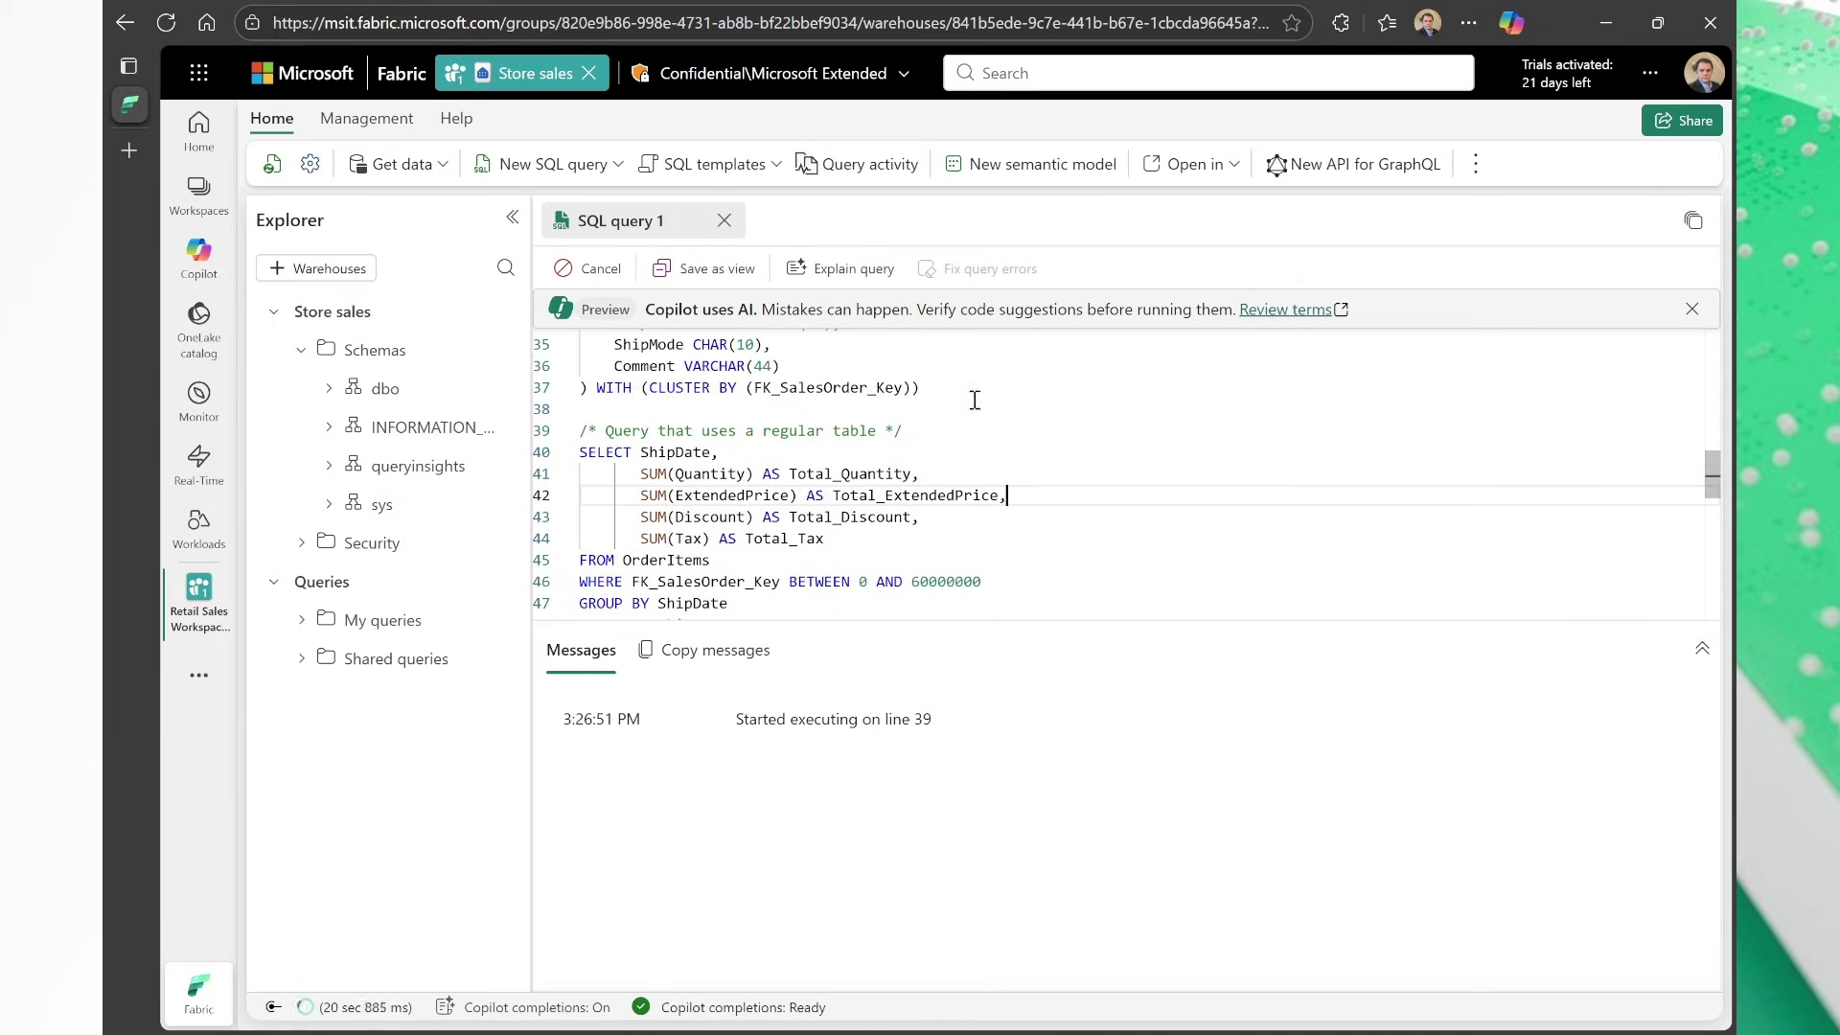
# While it runs, highlight the clustered table's CLUSTER BY clause until 2526 rows return in ~47 seconds
pyautogui.moveTo(969, 392); pyautogui.dragTo(560, 392)
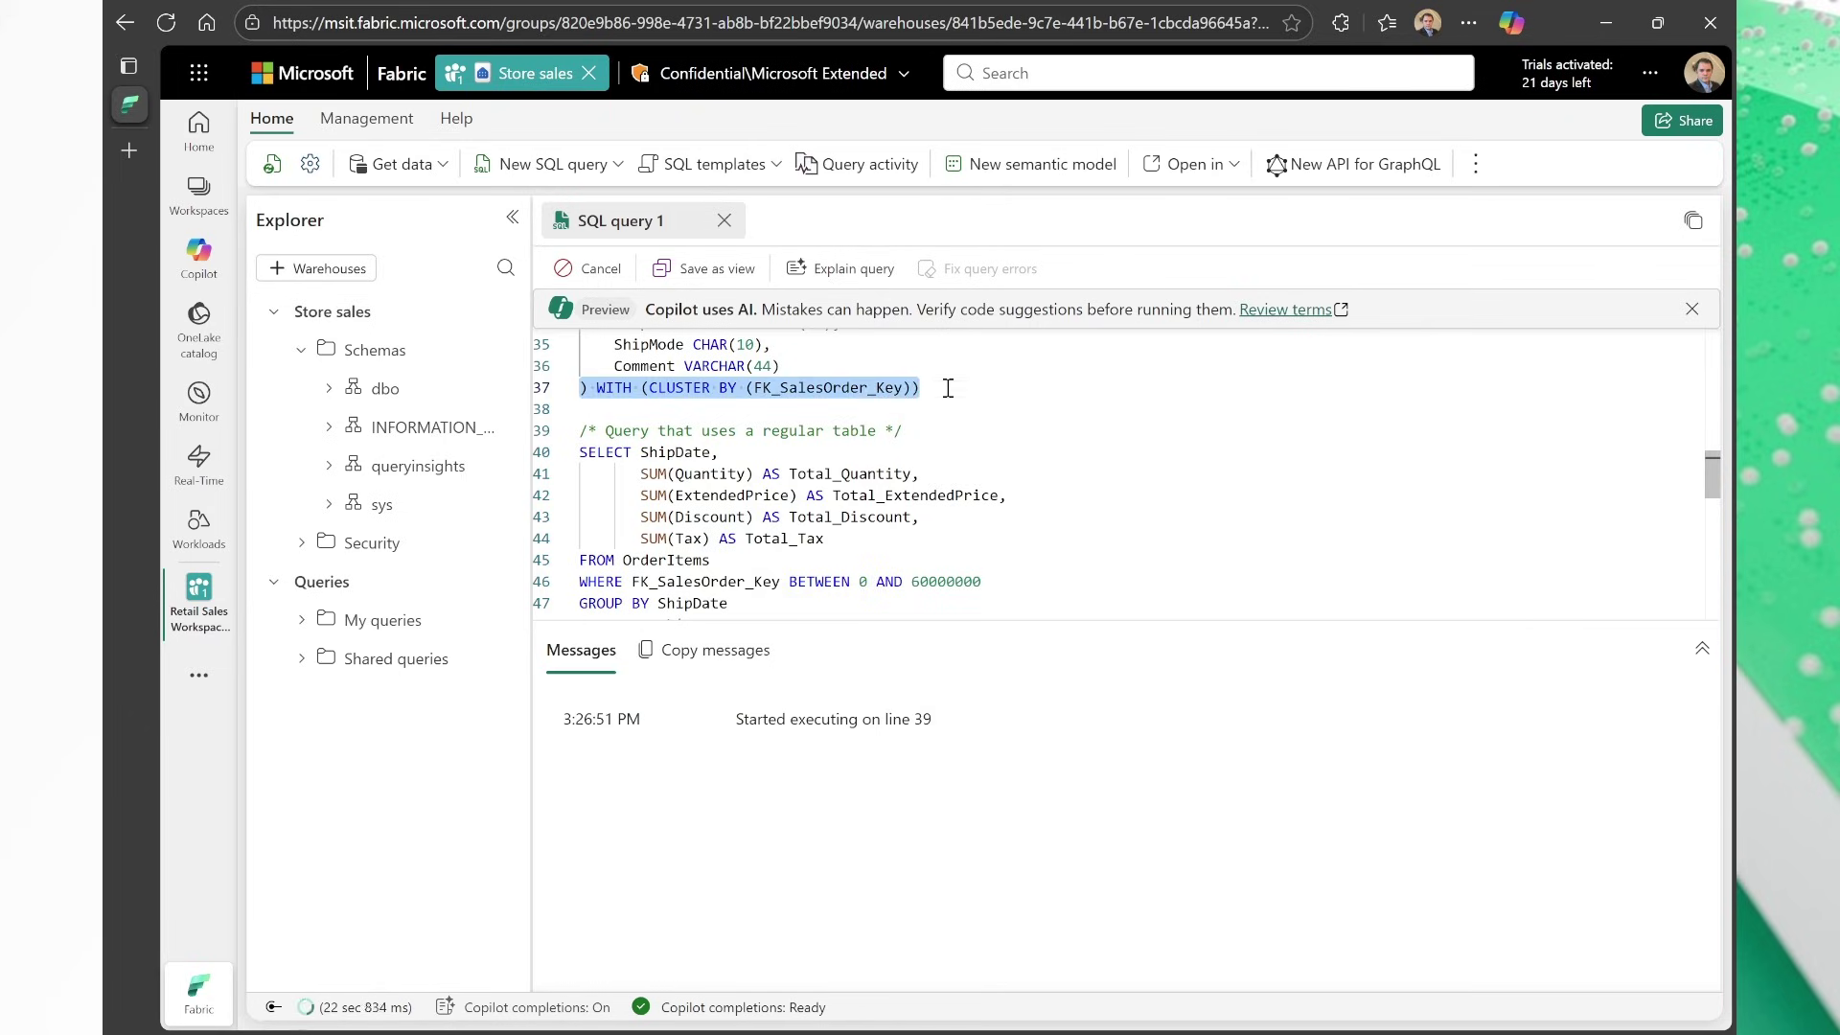
pyautogui.moveTo(1709, 473); pyautogui.dragTo(1705, 488)
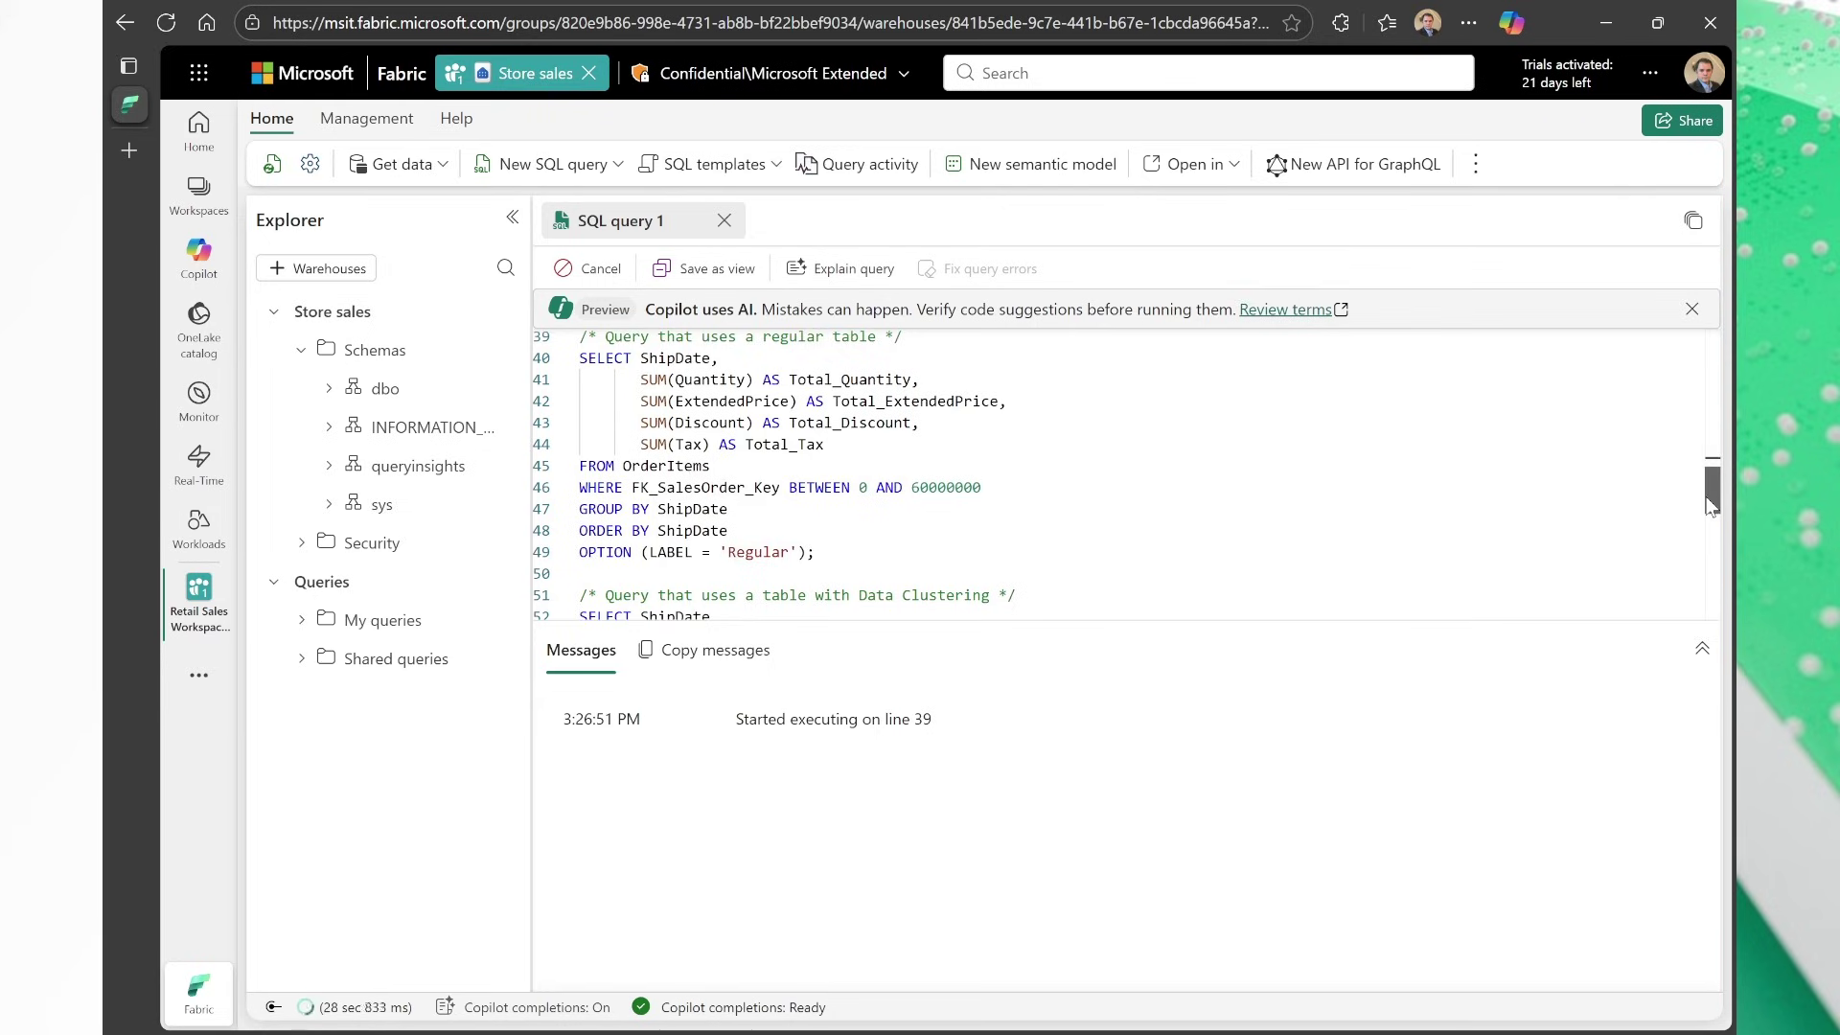
pyautogui.moveTo(1709, 506); pyautogui.dragTo(1712, 491)
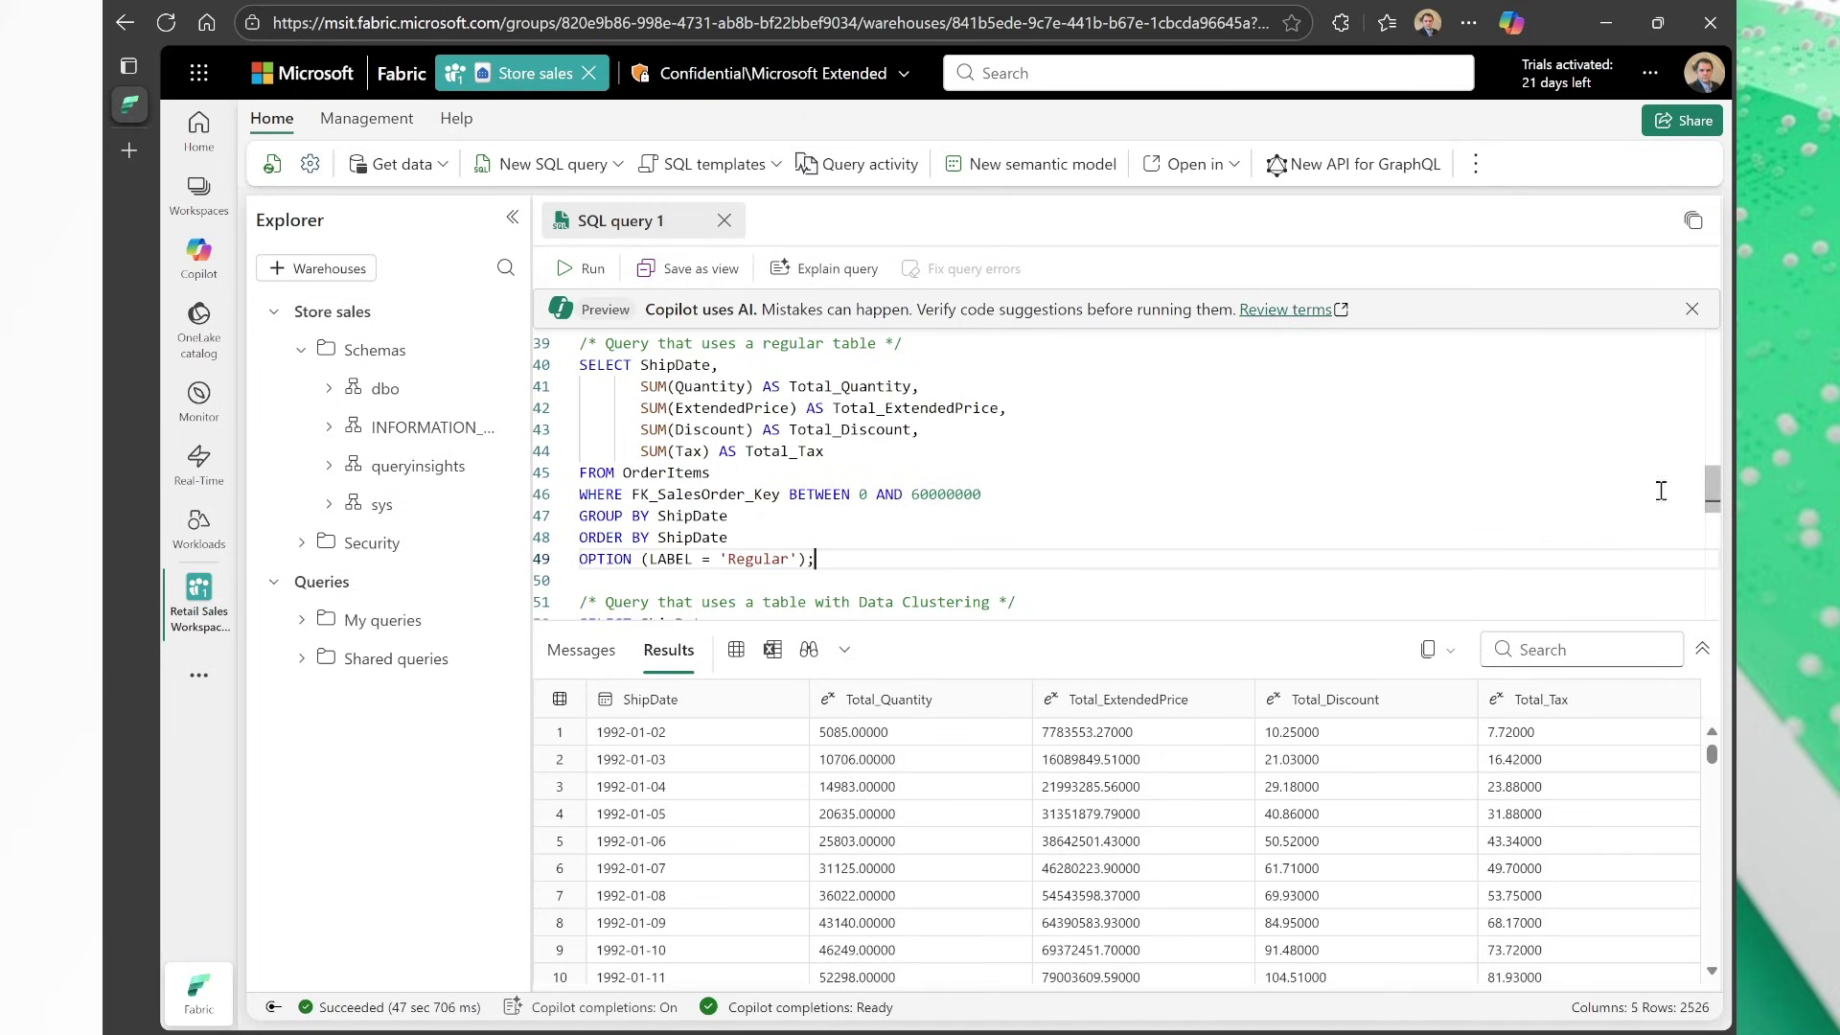
pyautogui.moveTo(1716, 481); pyautogui.dragTo(1710, 523)
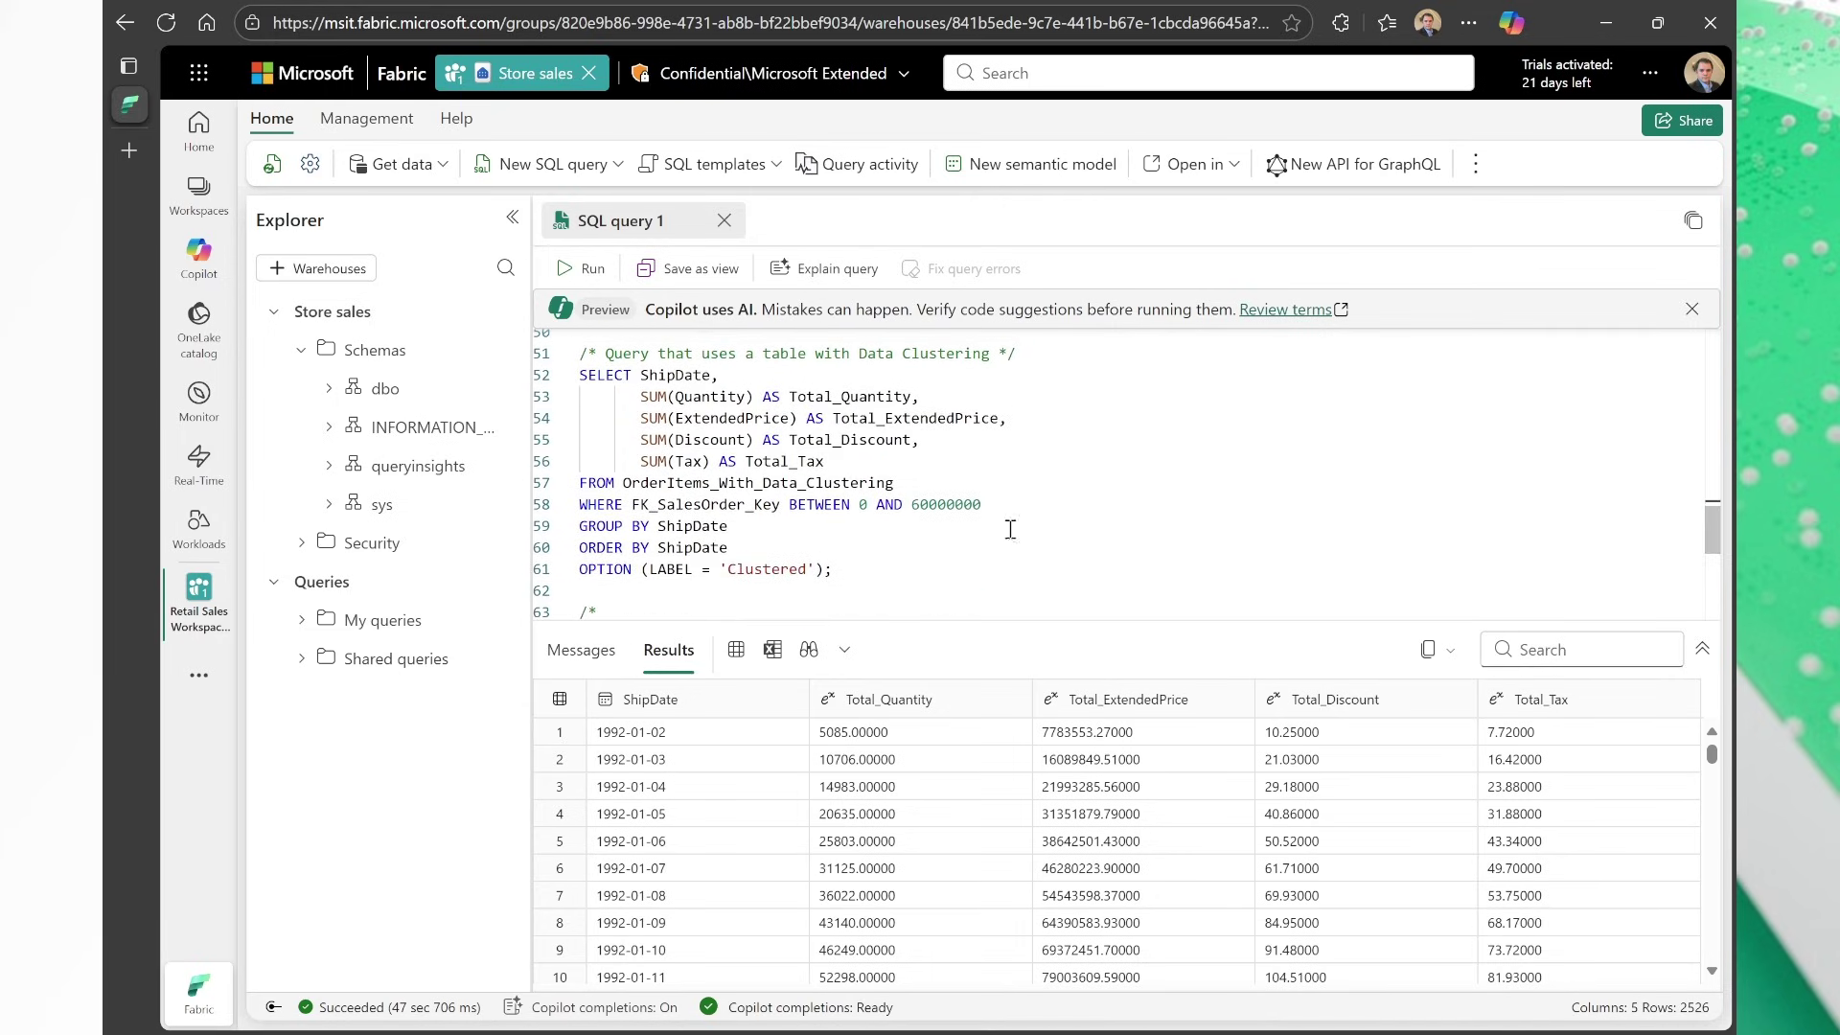
# Run the 'Clustered' query on lines 51–61 against OrderItems_With_Data_Clustering
pyautogui.moveTo(892, 569); pyautogui.dragTo(565, 355)
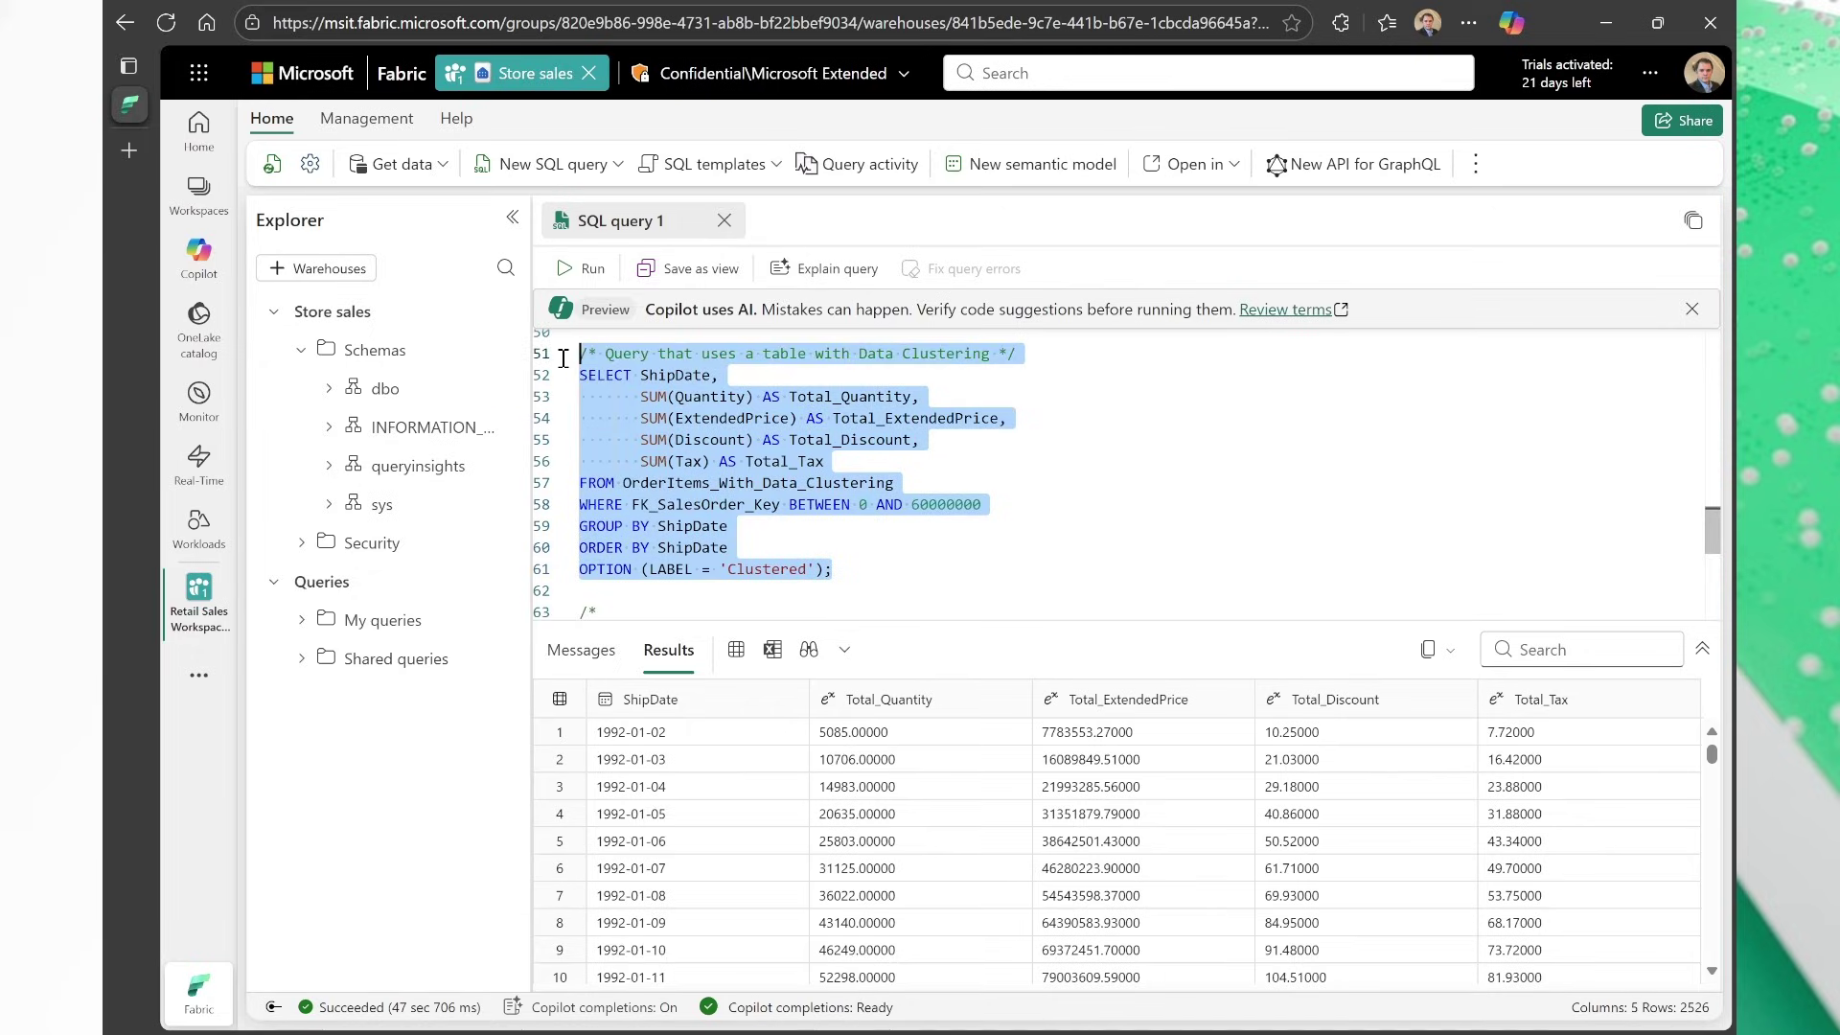
pyautogui.click(579, 273)
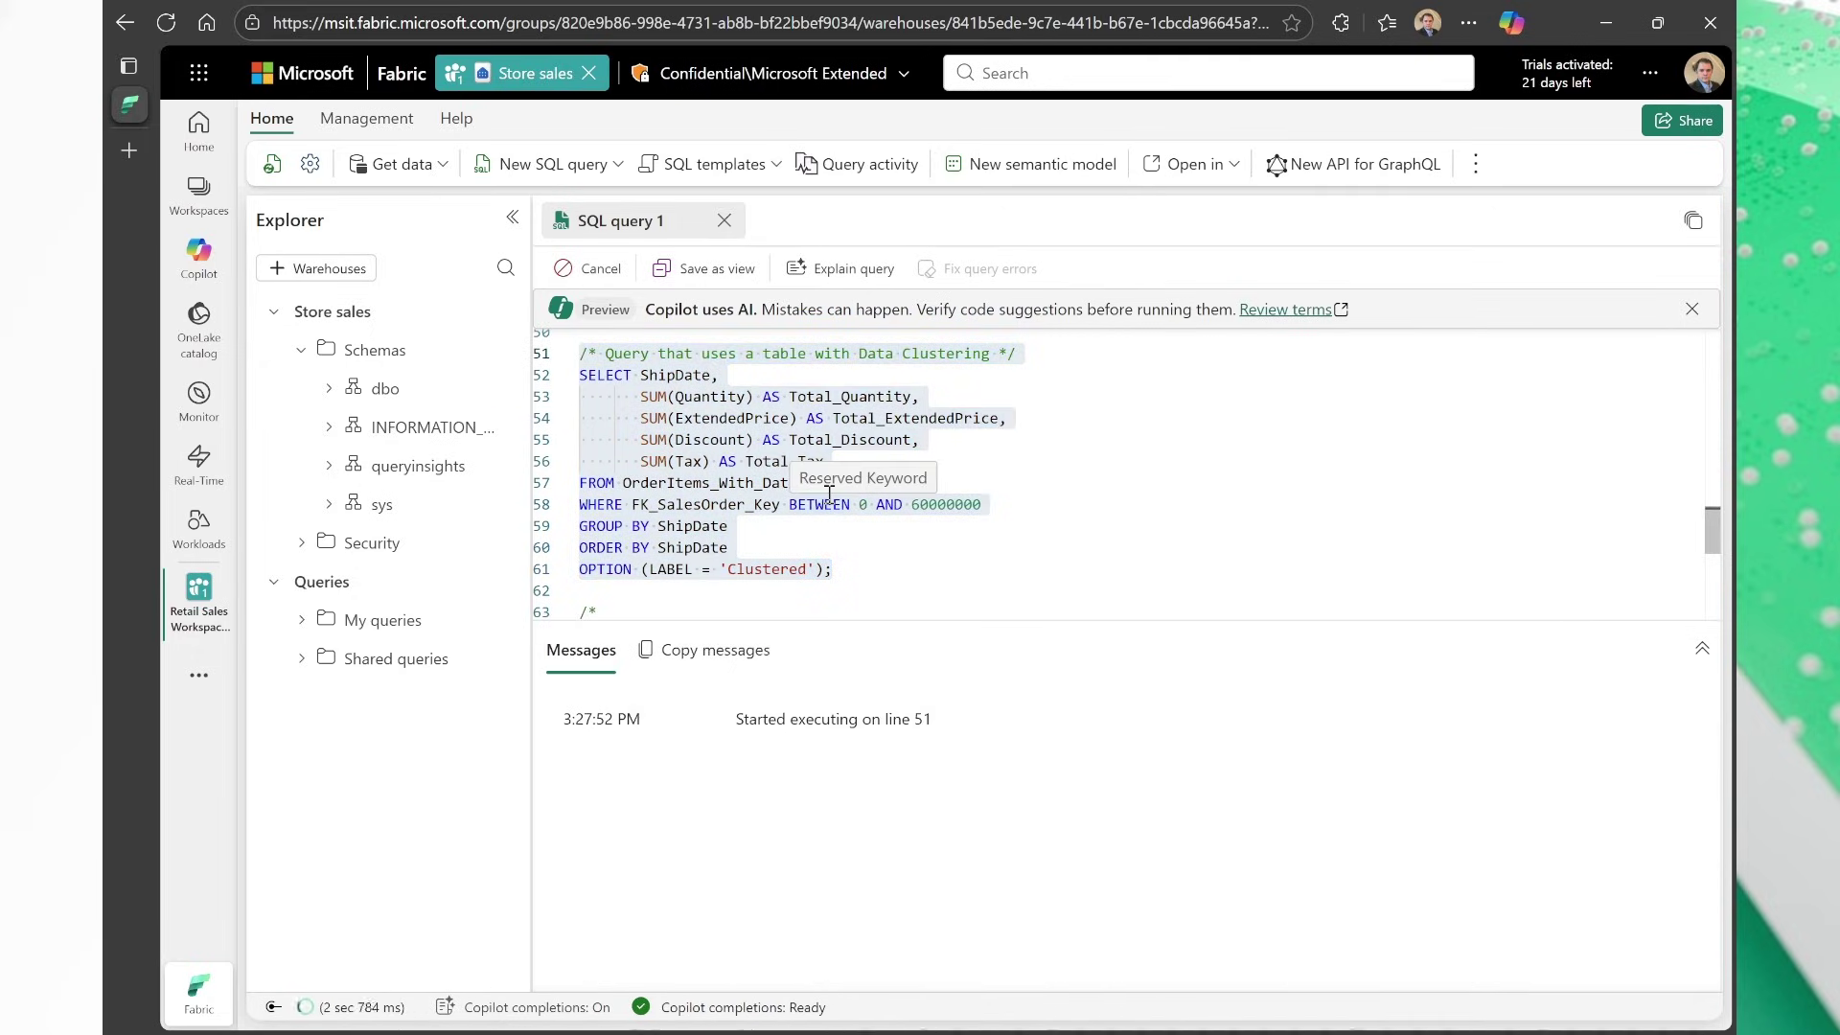
pyautogui.click(725, 489)
pyautogui.moveTo(894, 484); pyautogui.dragTo(625, 482)
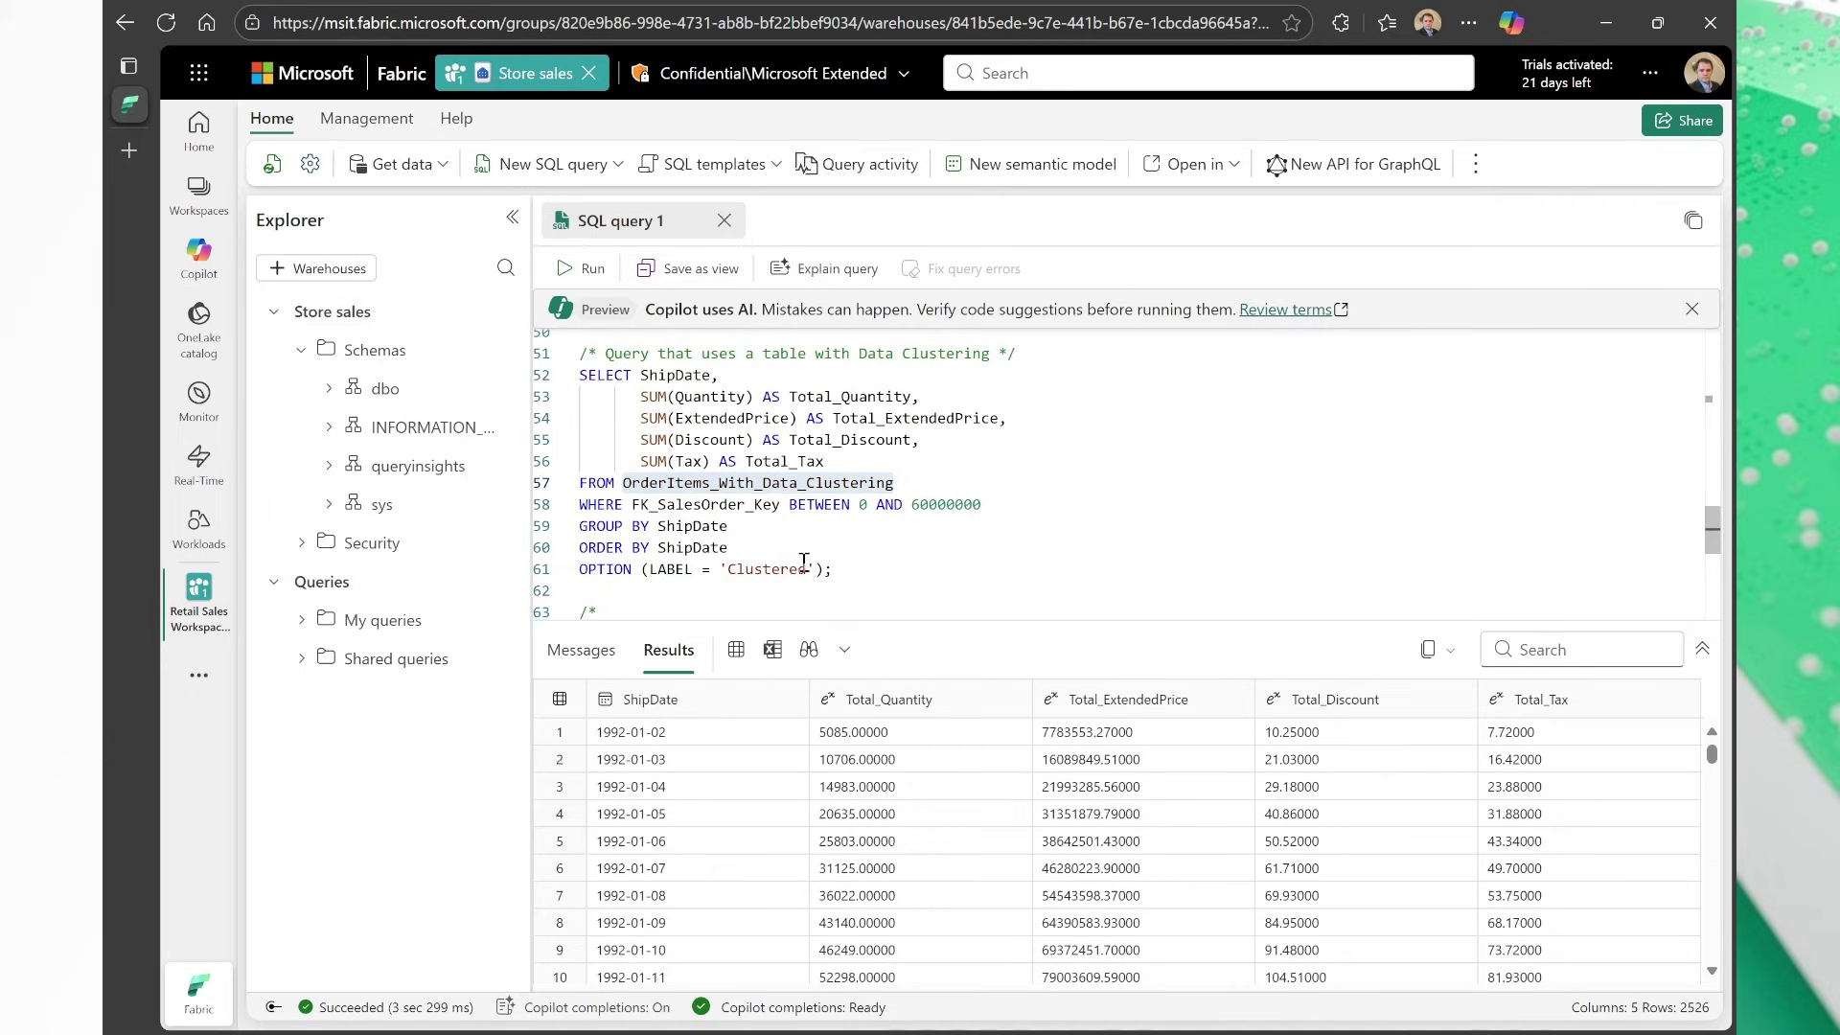
# In Messages, highlight the 00:00:01.909 execution time and 00:00:03.299 total duration
pyautogui.click(581, 651)
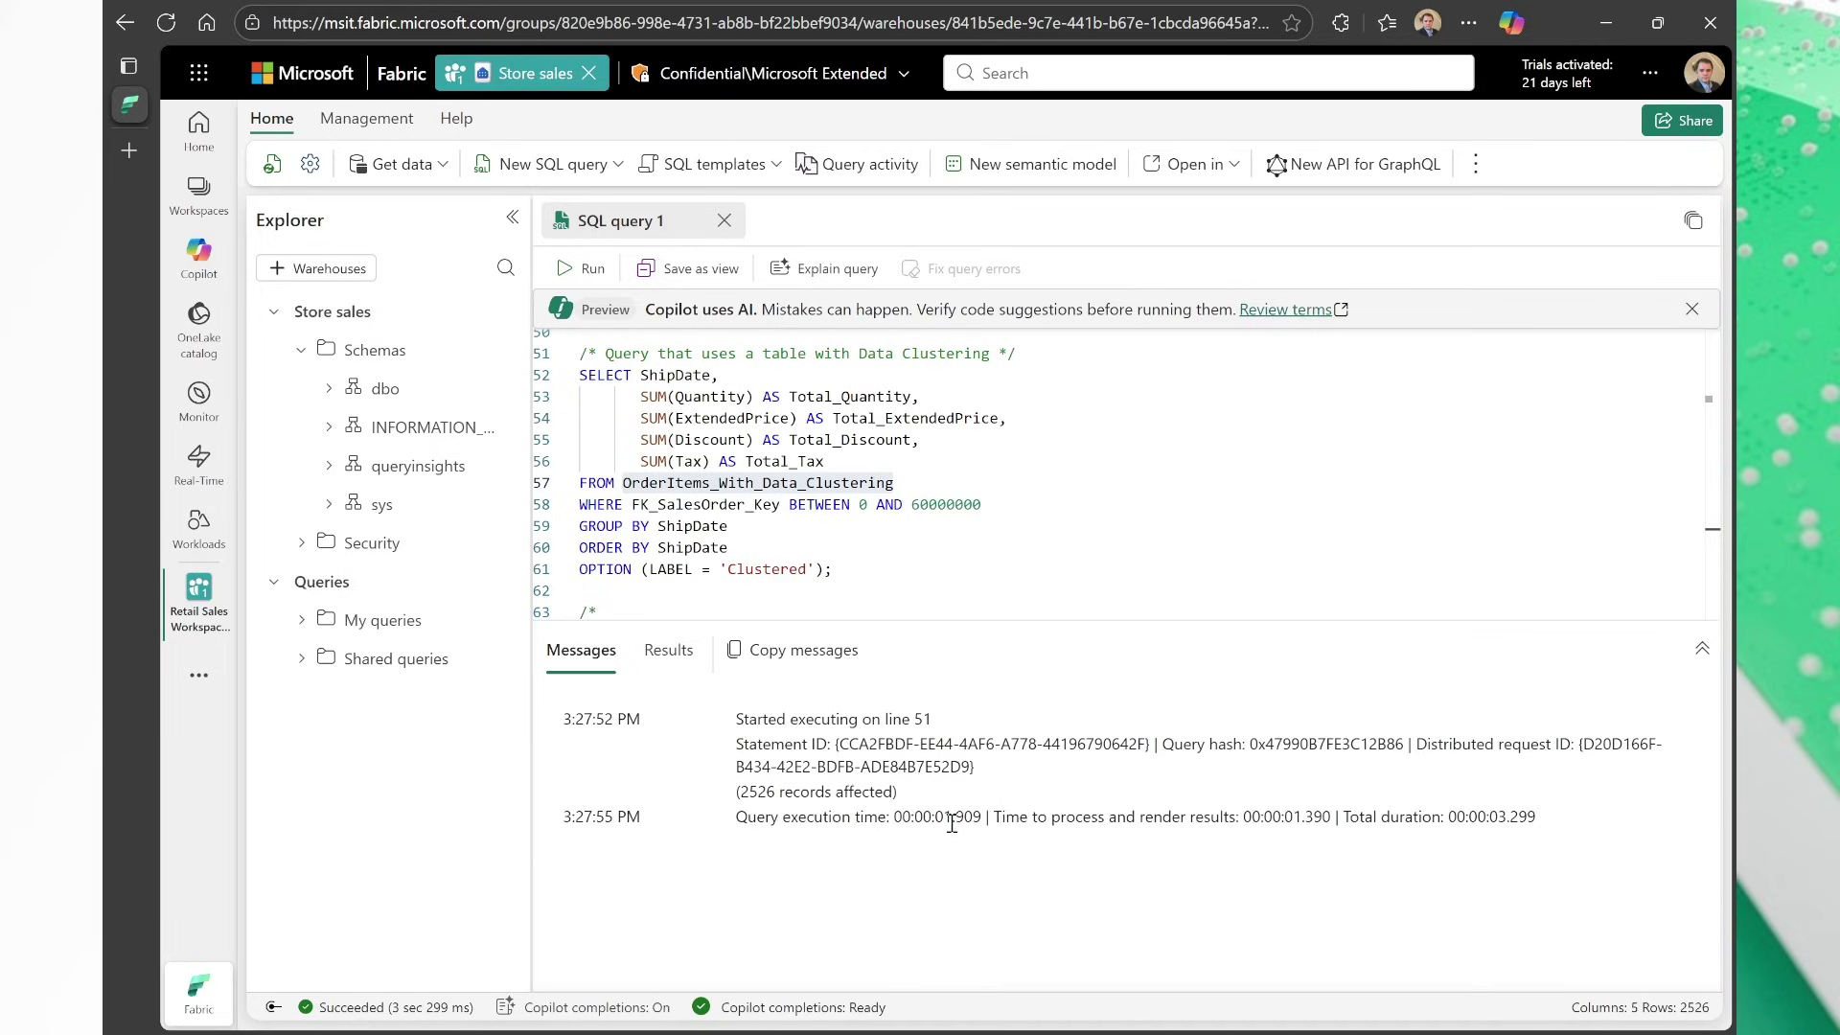
pyautogui.moveTo(937, 817); pyautogui.dragTo(983, 813)
pyautogui.moveTo(1444, 816); pyautogui.dragTo(1545, 823)
pyautogui.click(1003, 570)
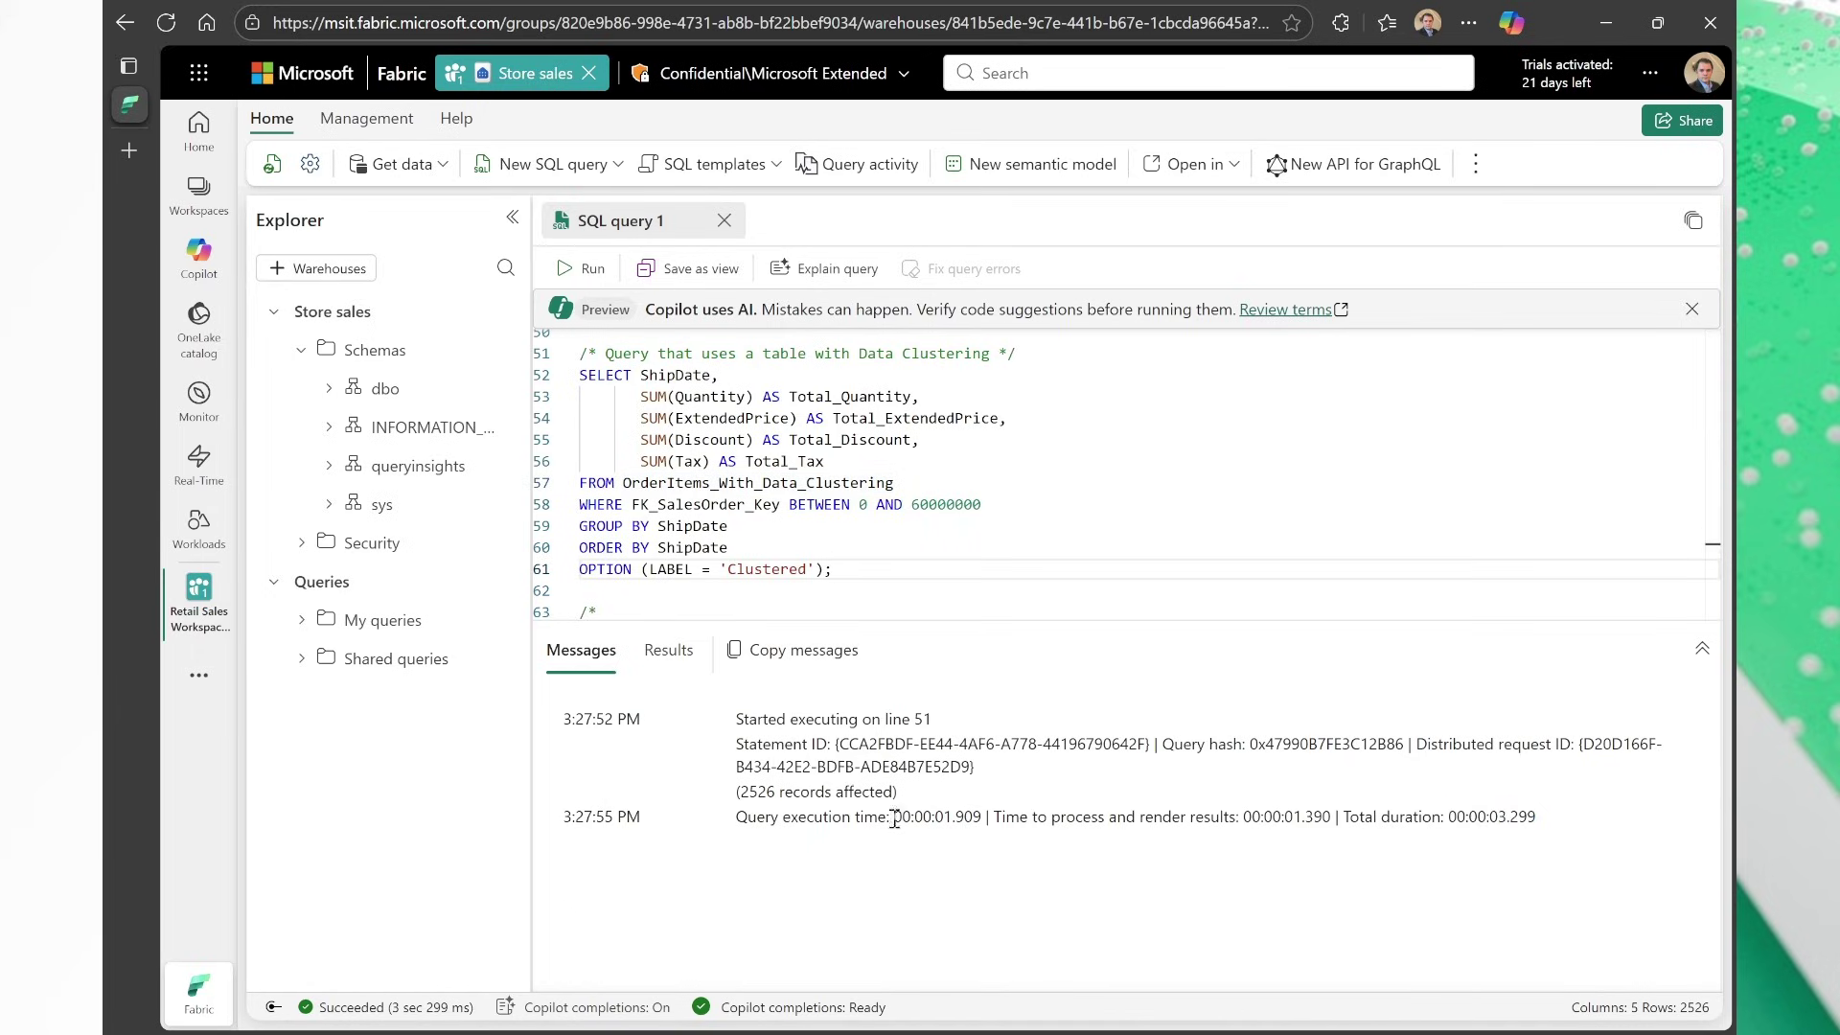
pyautogui.moveTo(894, 819); pyautogui.dragTo(985, 816)
pyautogui.click(955, 560)
pyautogui.scroll(-4, 1101, 557)
pyautogui.click(761, 423)
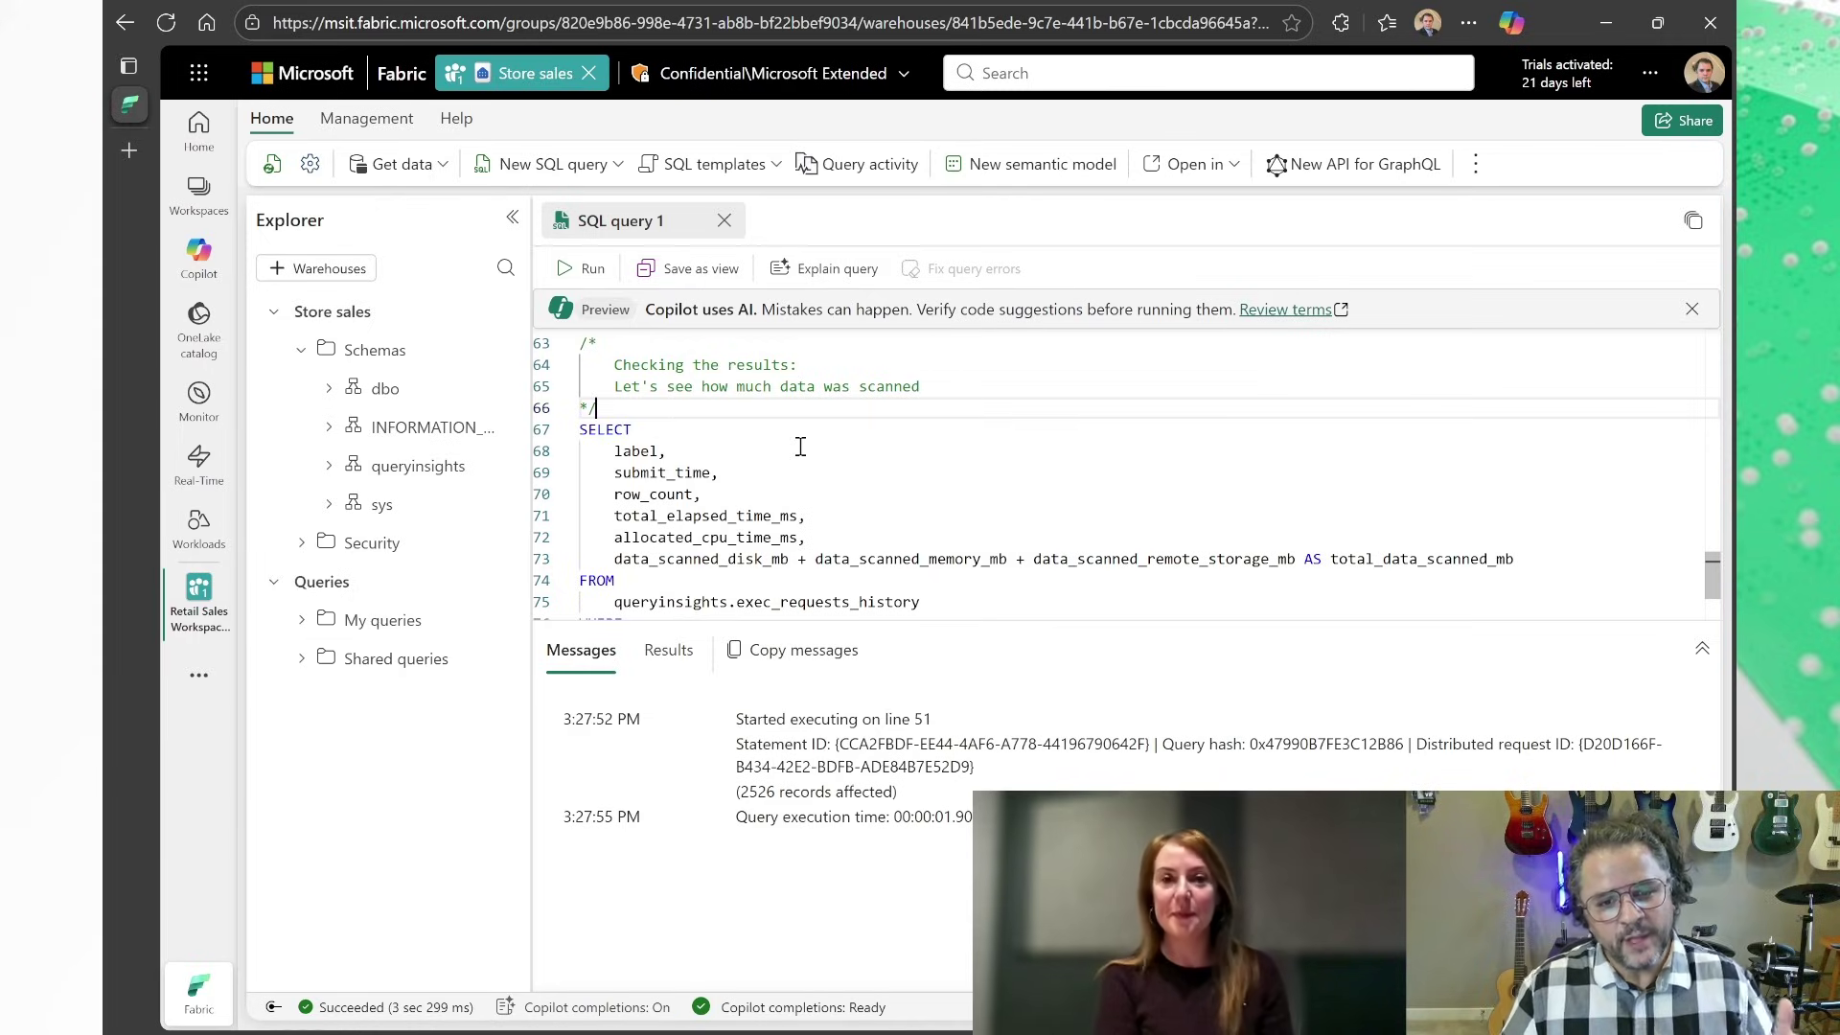
pyautogui.scroll(2, 805, 448)
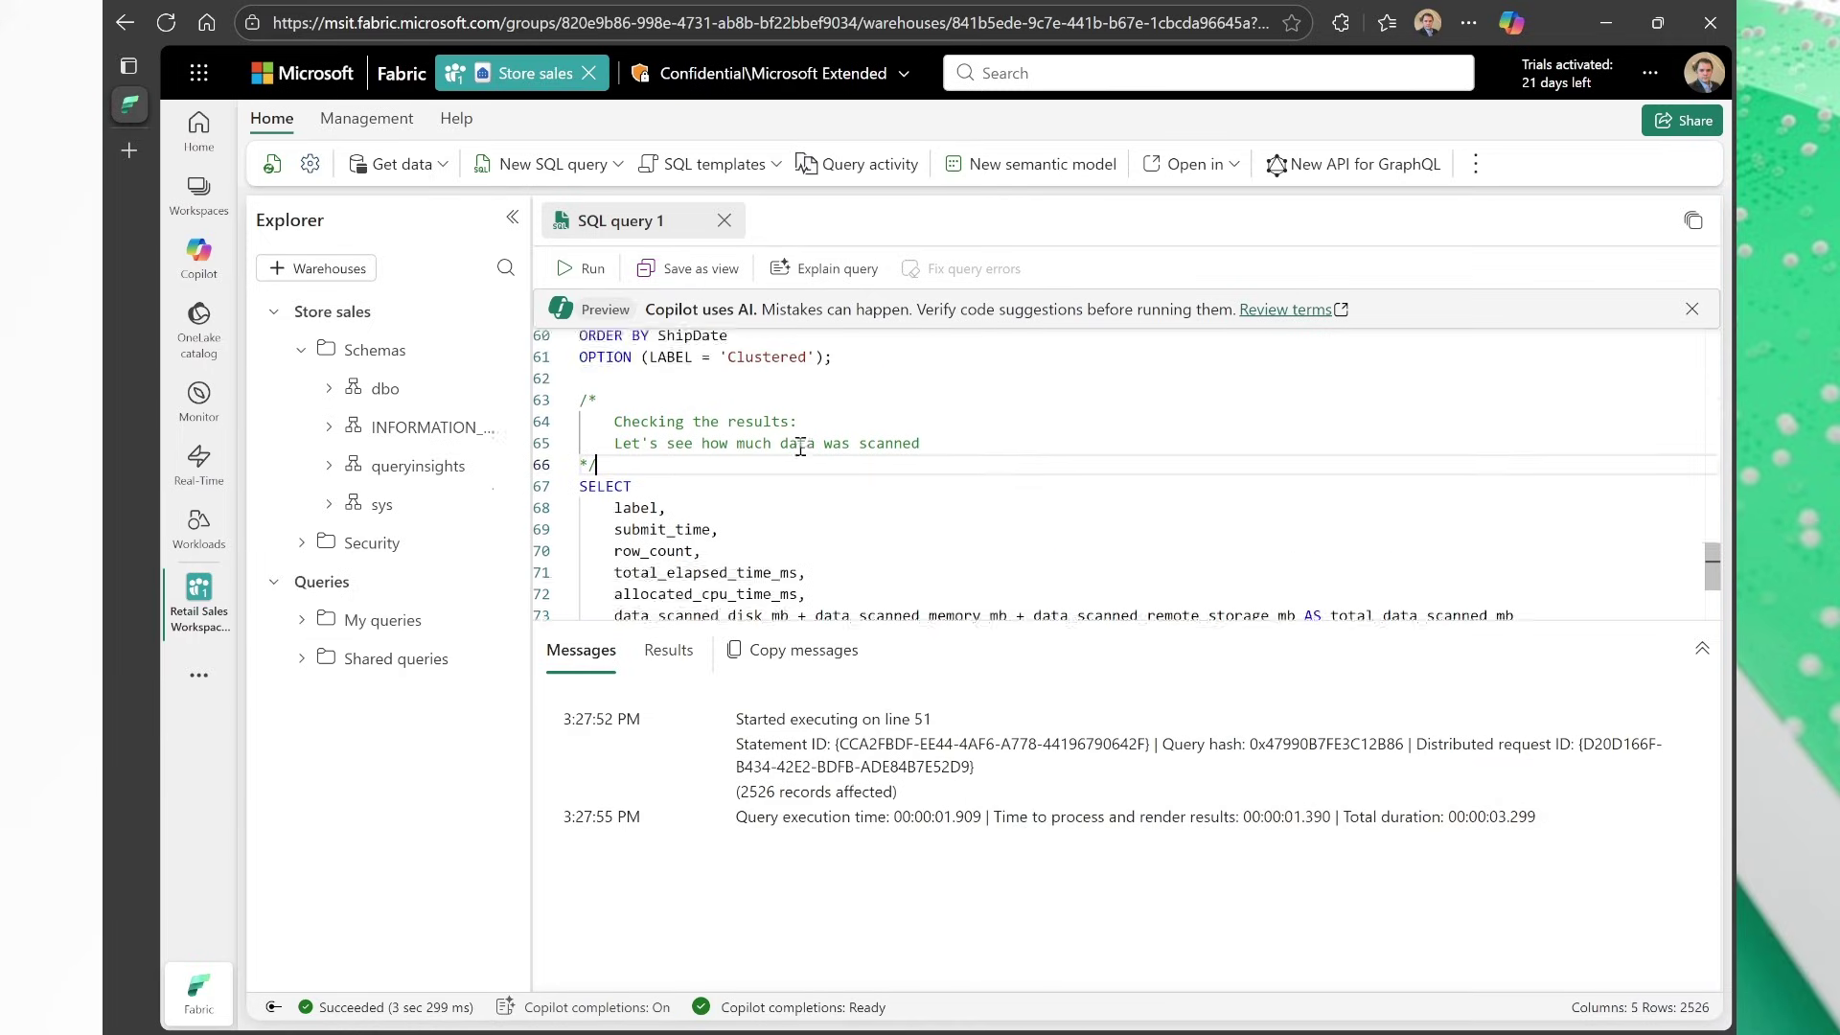
pyautogui.scroll(1, 817, 453)
pyautogui.moveTo(852, 473); pyautogui.dragTo(565, 476)
pyautogui.scroll(1, 954, 487)
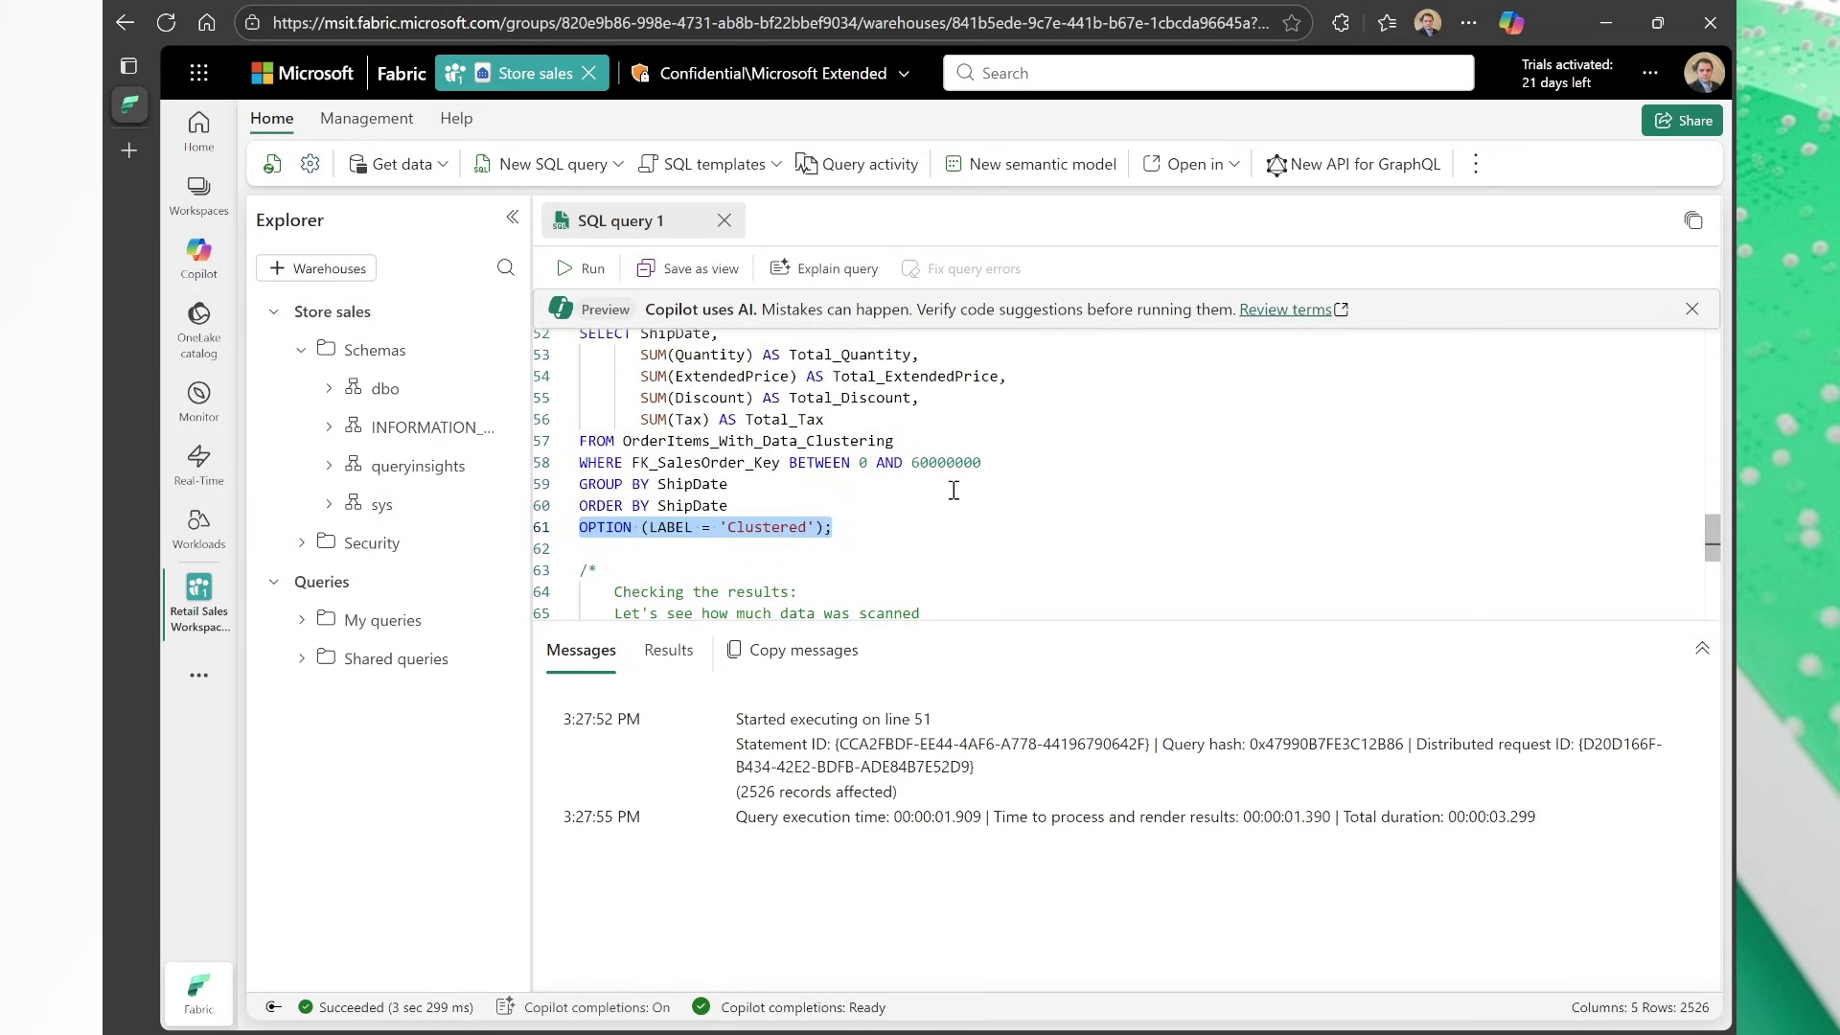
pyautogui.tripleClick(872, 526)
pyautogui.click(872, 526)
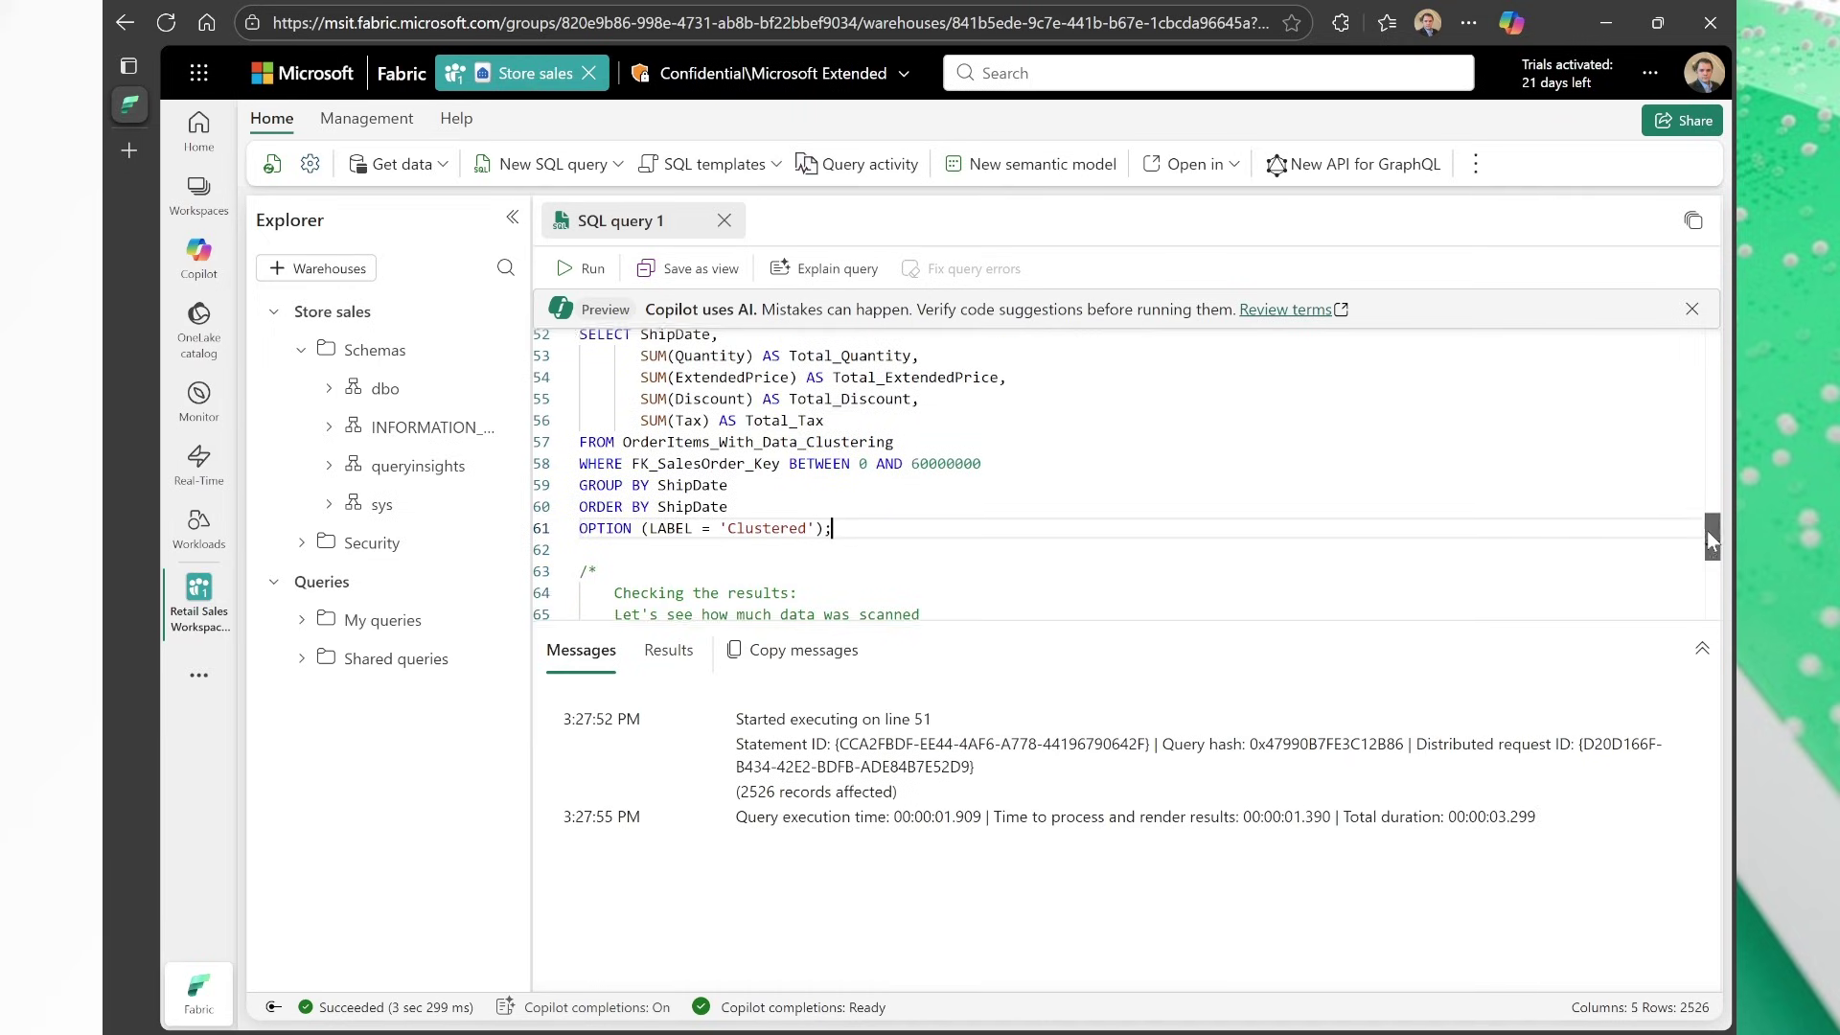
pyautogui.moveTo(1705, 532); pyautogui.dragTo(1710, 485)
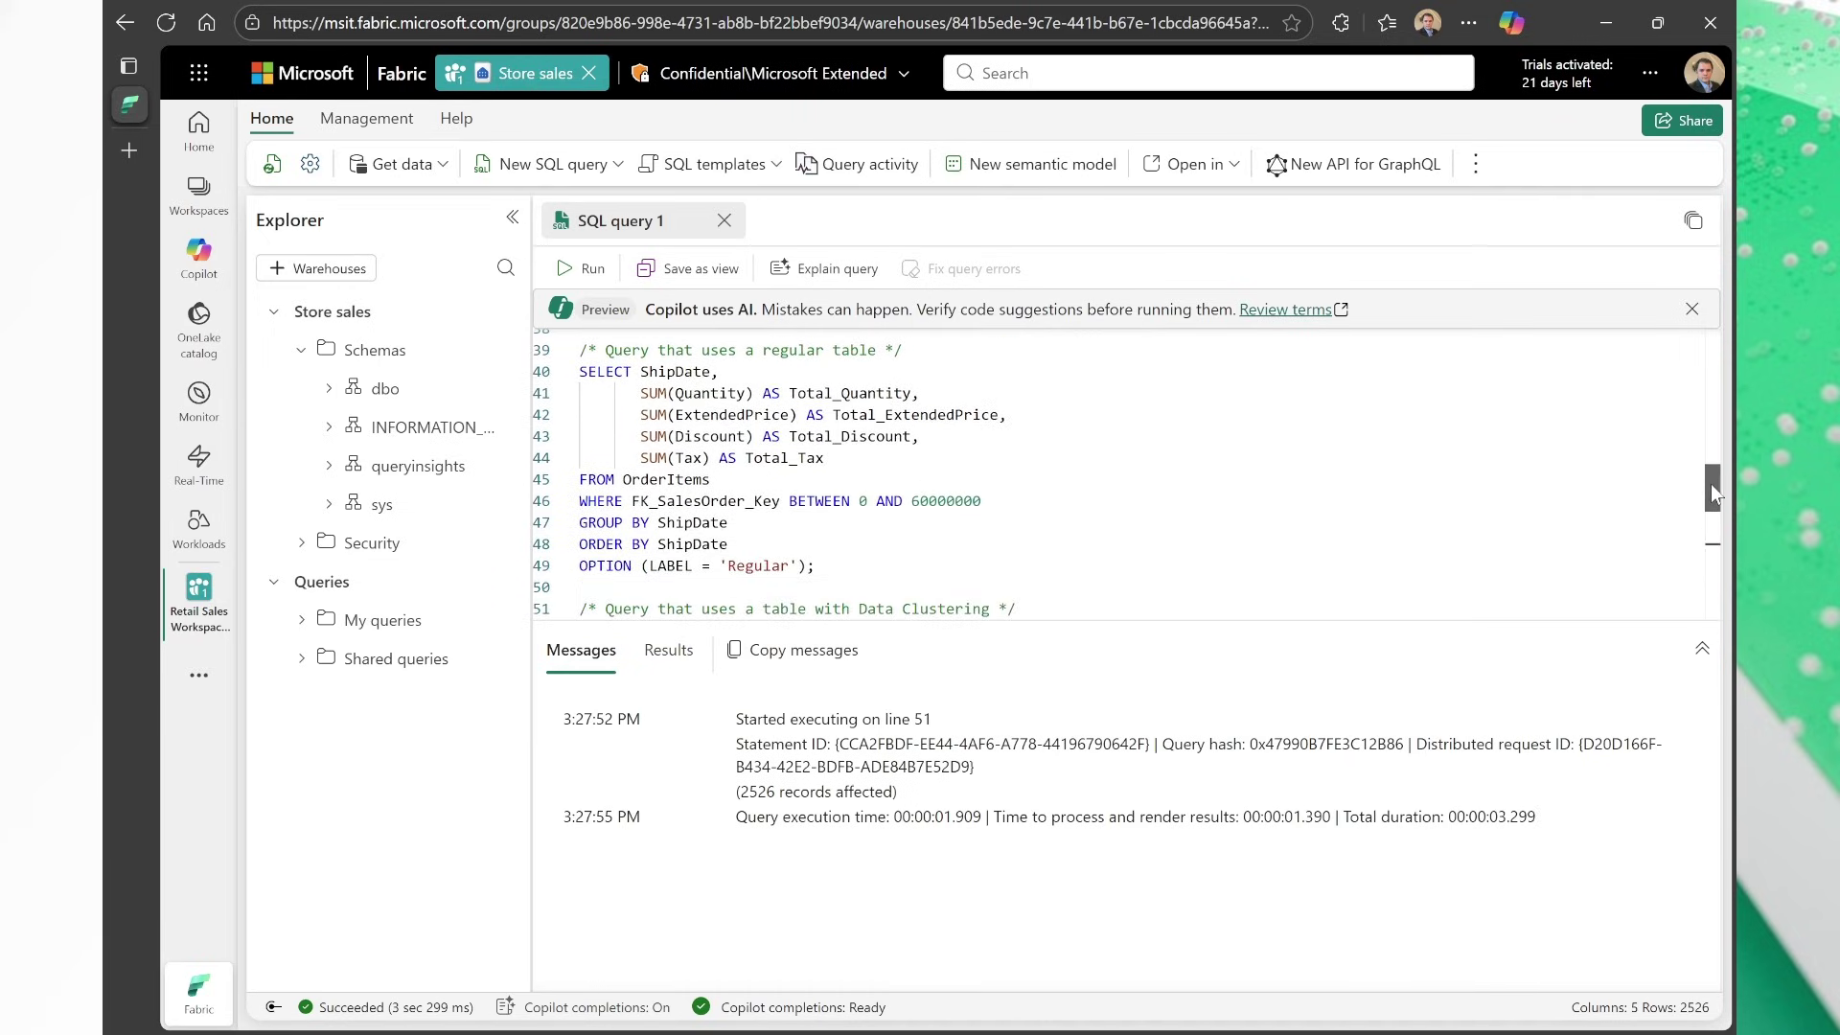
pyautogui.click(876, 584)
pyautogui.moveTo(822, 565); pyautogui.dragTo(570, 377)
pyautogui.click(1264, 500)
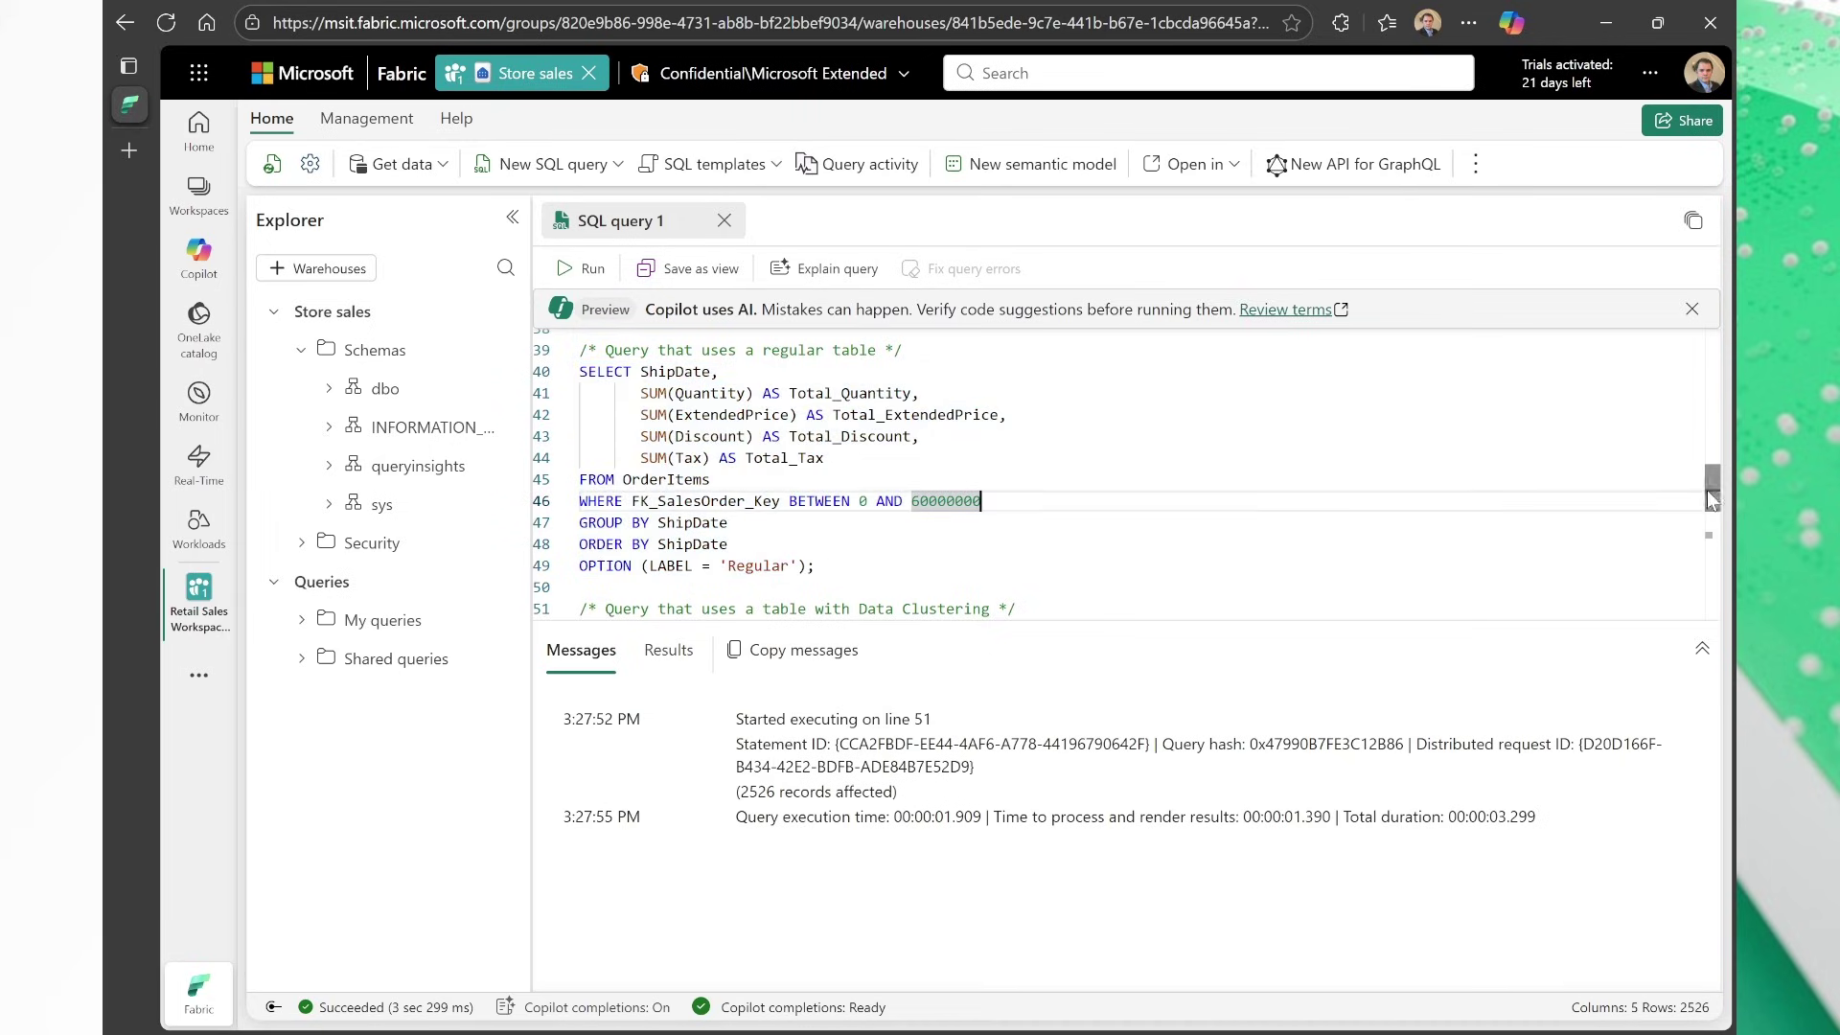
pyautogui.moveTo(1710, 486); pyautogui.dragTo(1711, 603)
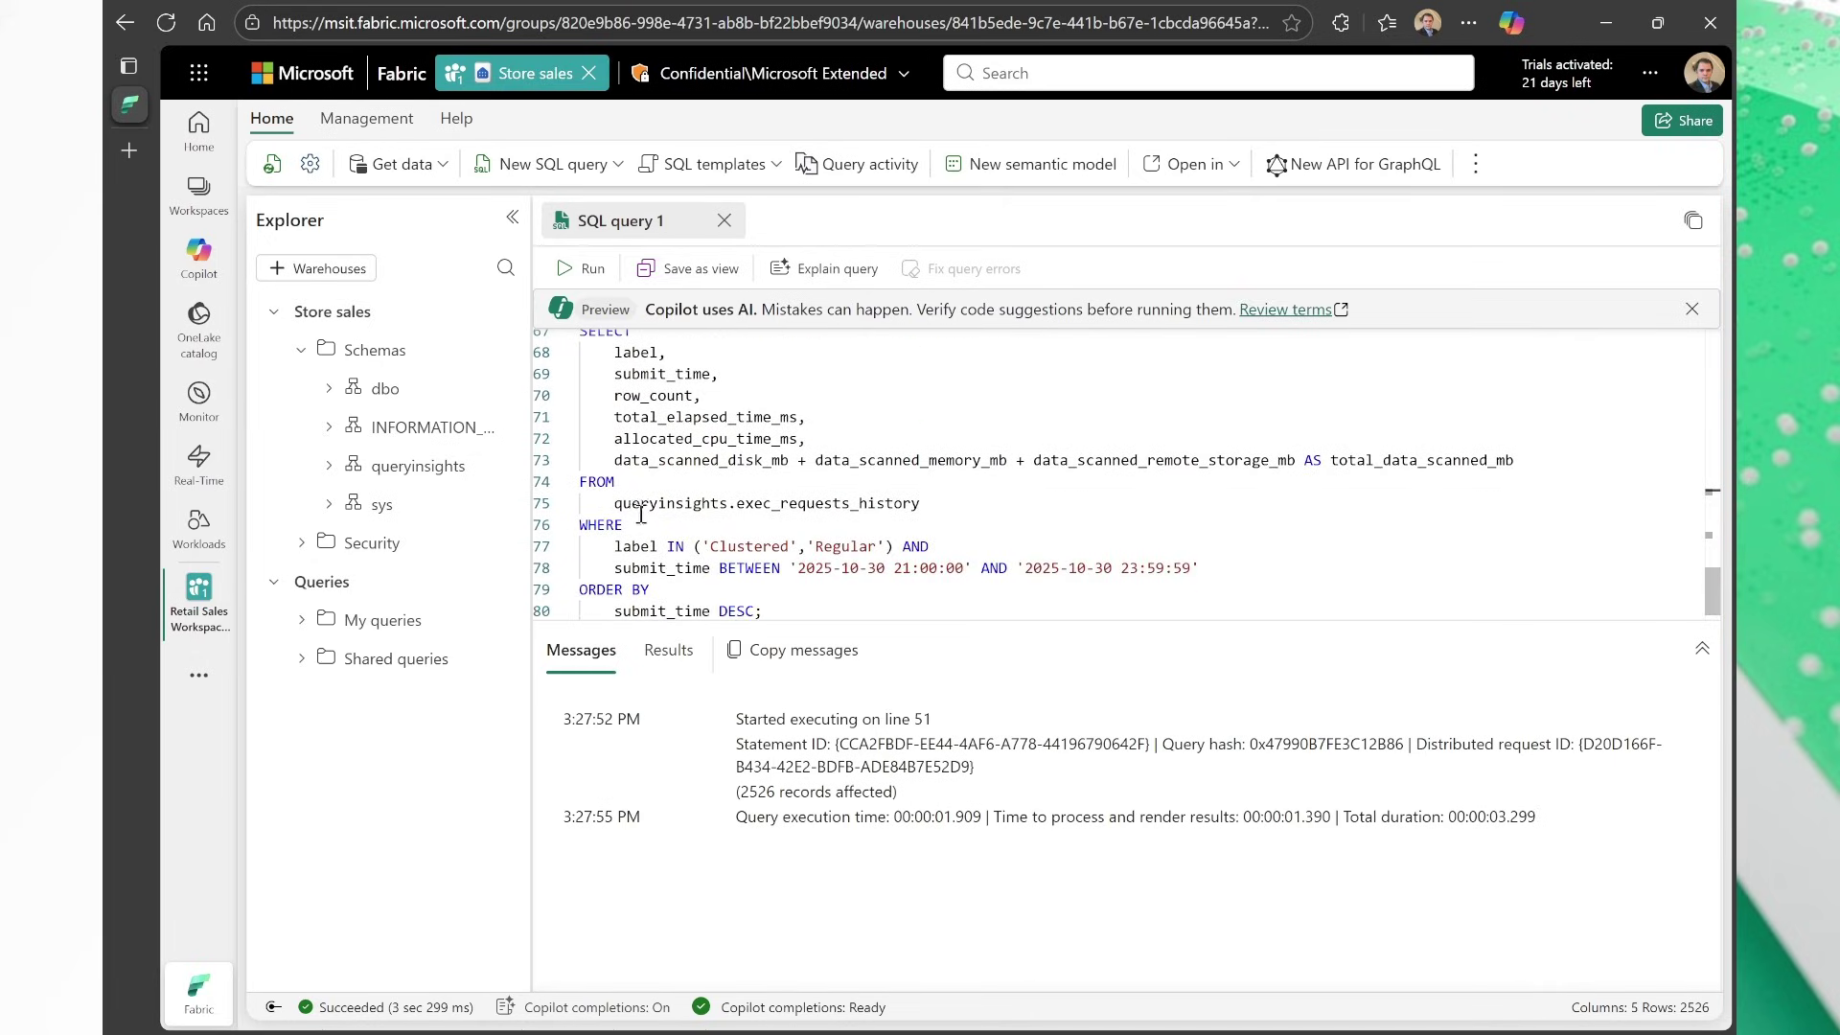
pyautogui.doubleClick(663, 503)
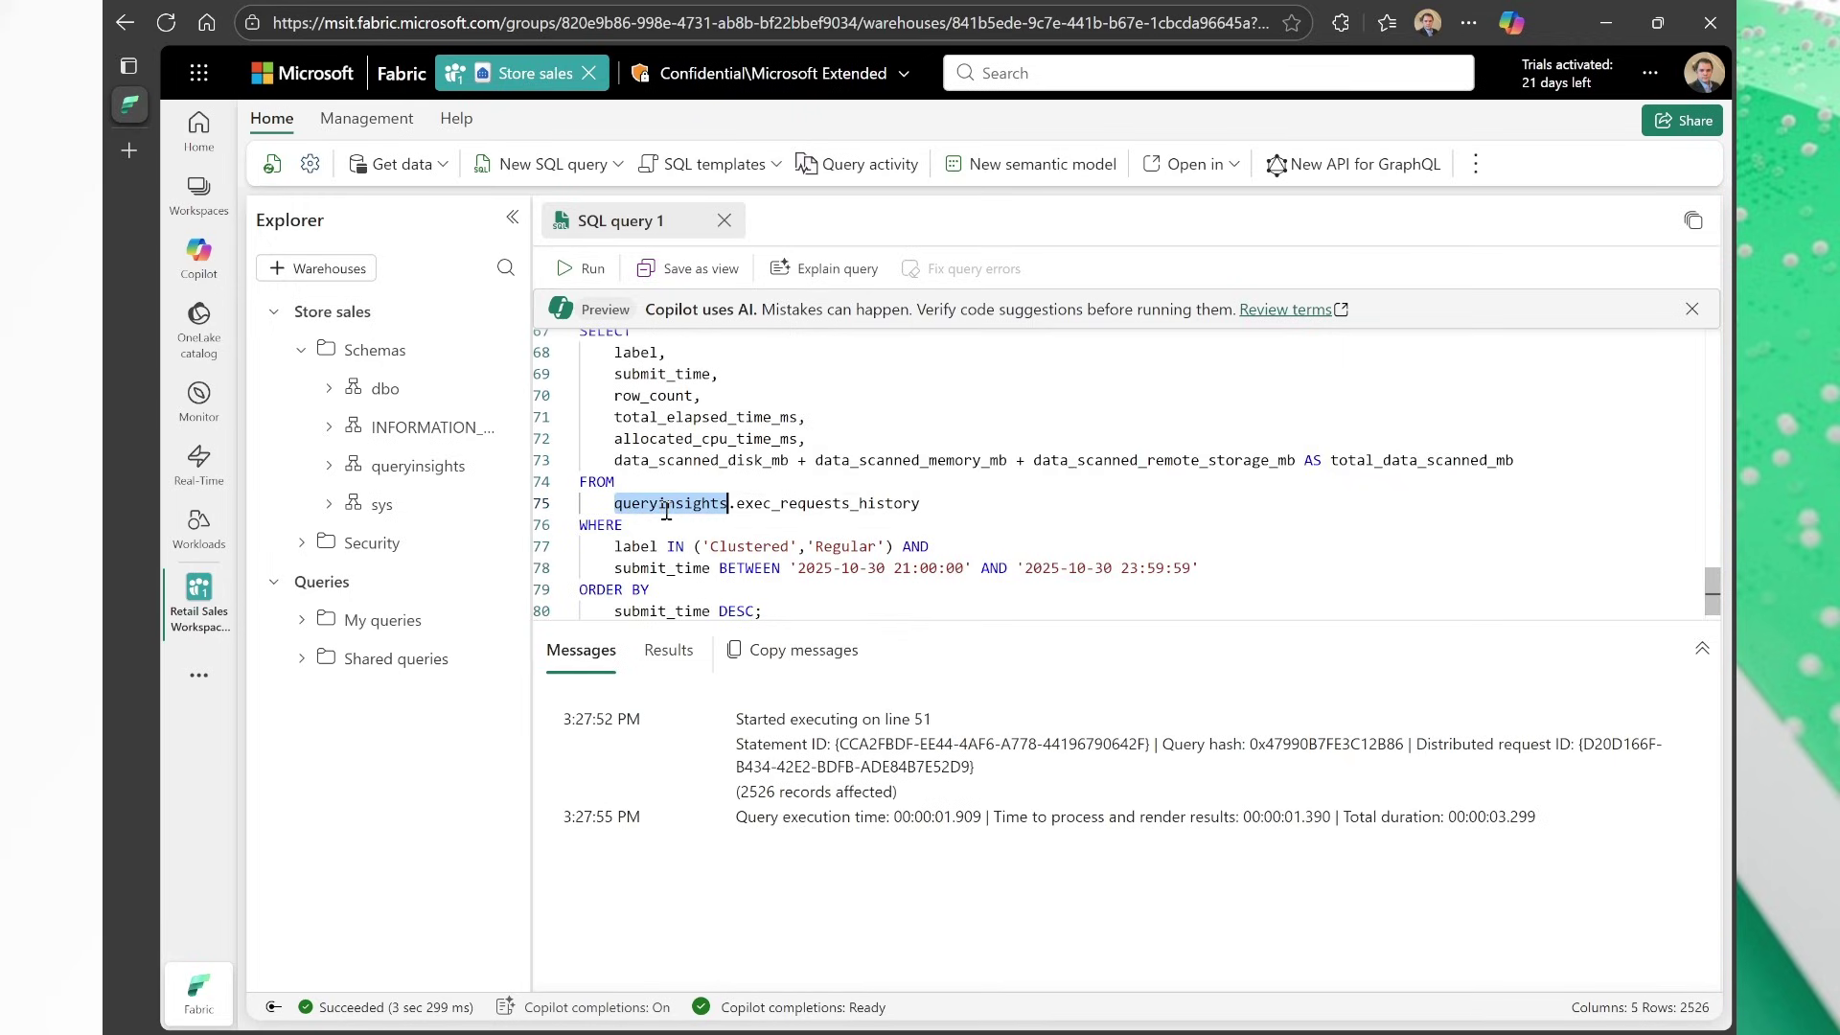
pyautogui.doubleClick(847, 504)
pyautogui.click(848, 504)
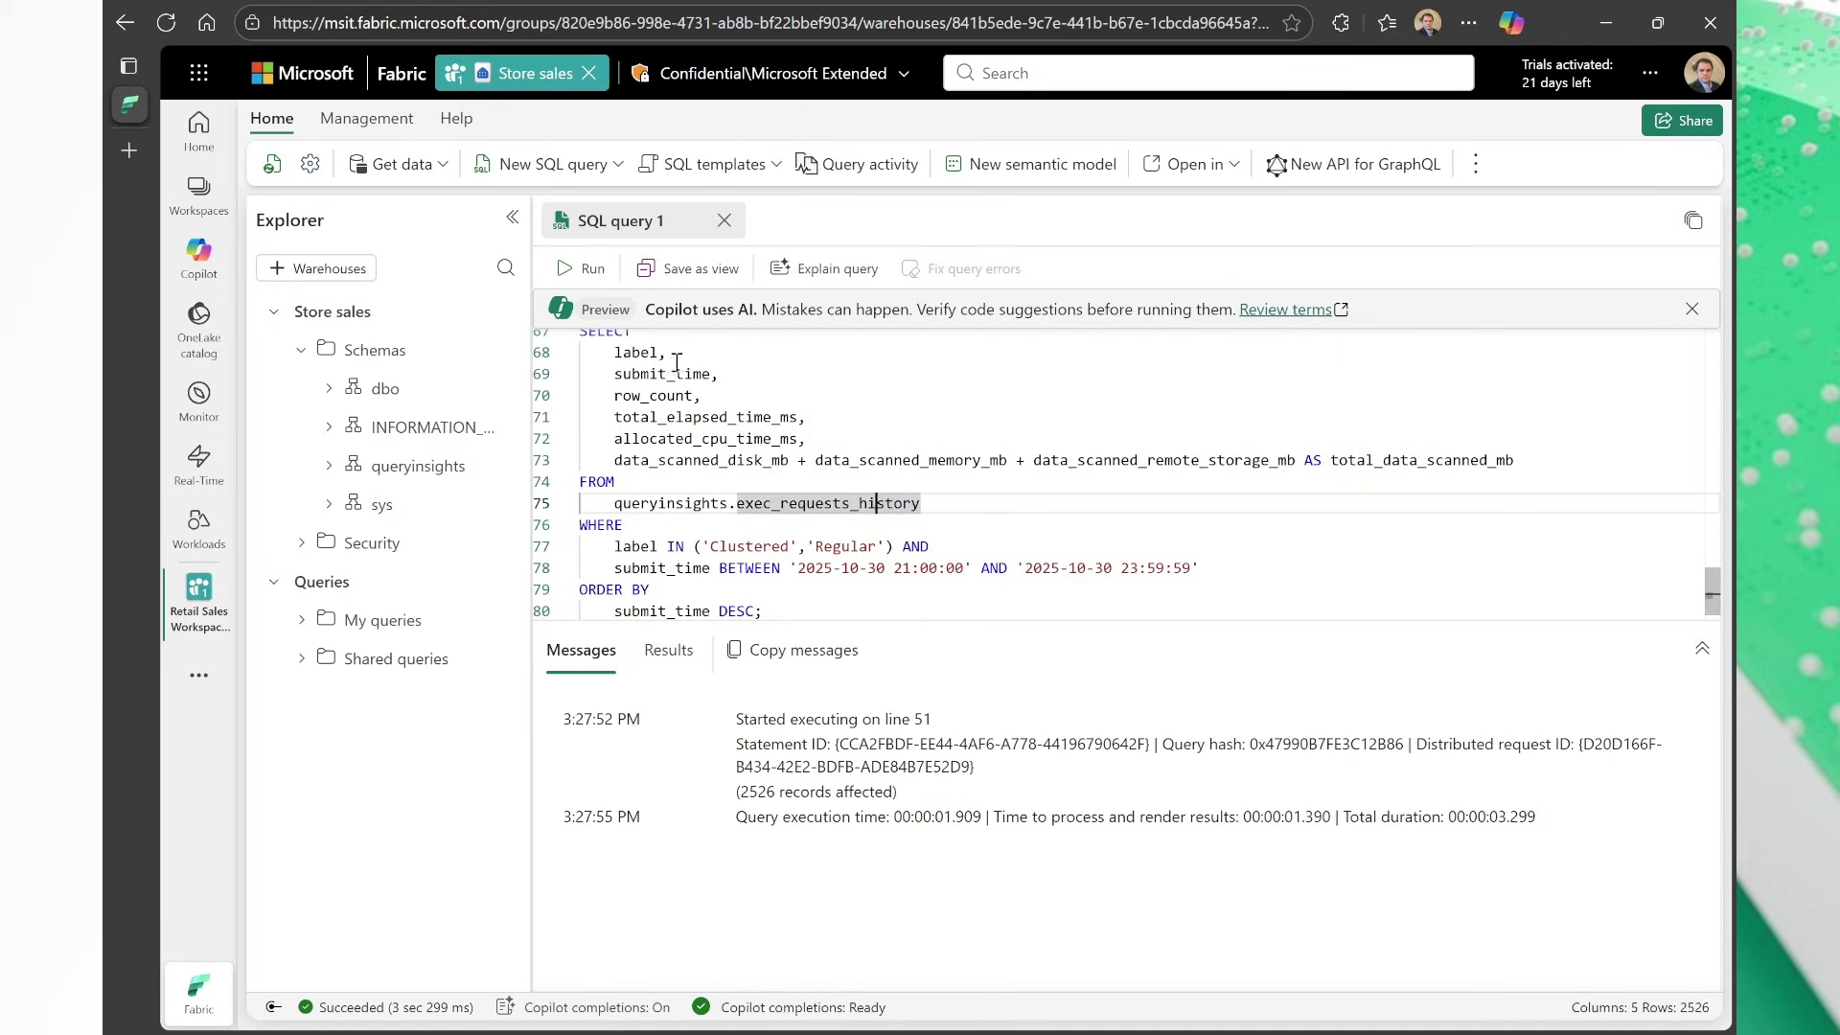
pyautogui.doubleClick(637, 353)
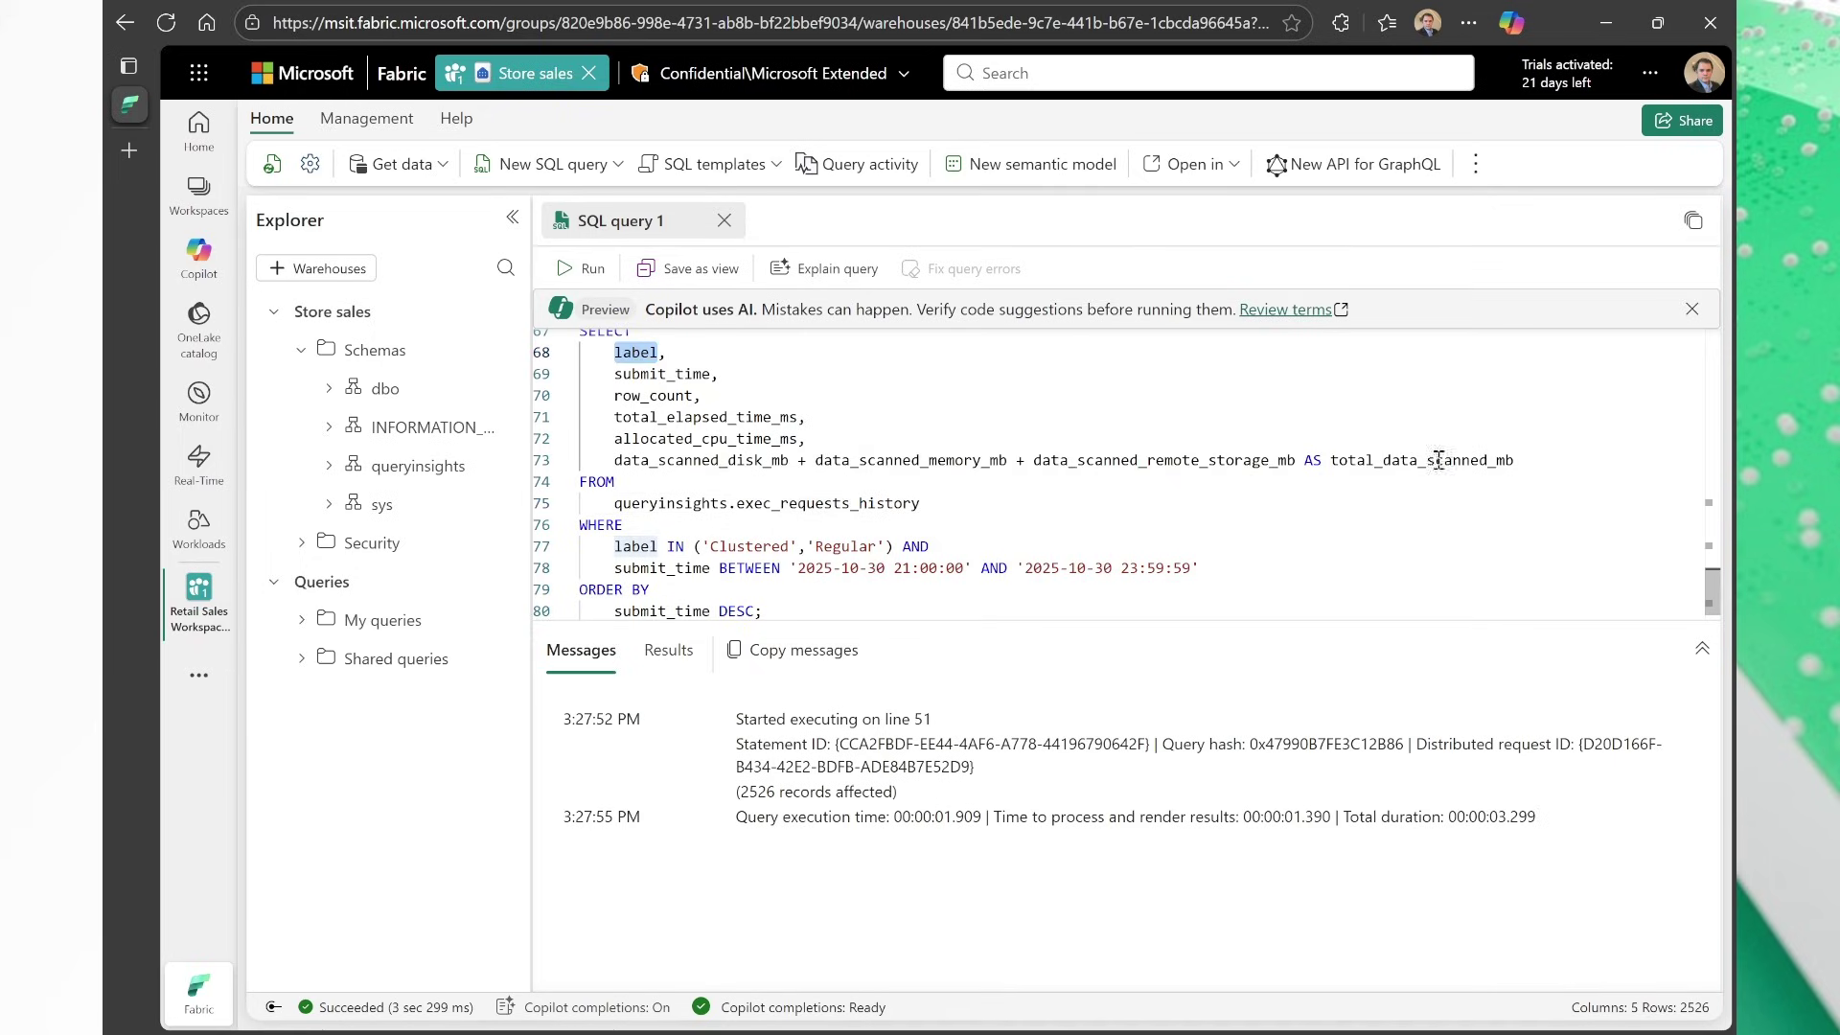
pyautogui.scroll(4, 1150, 472)
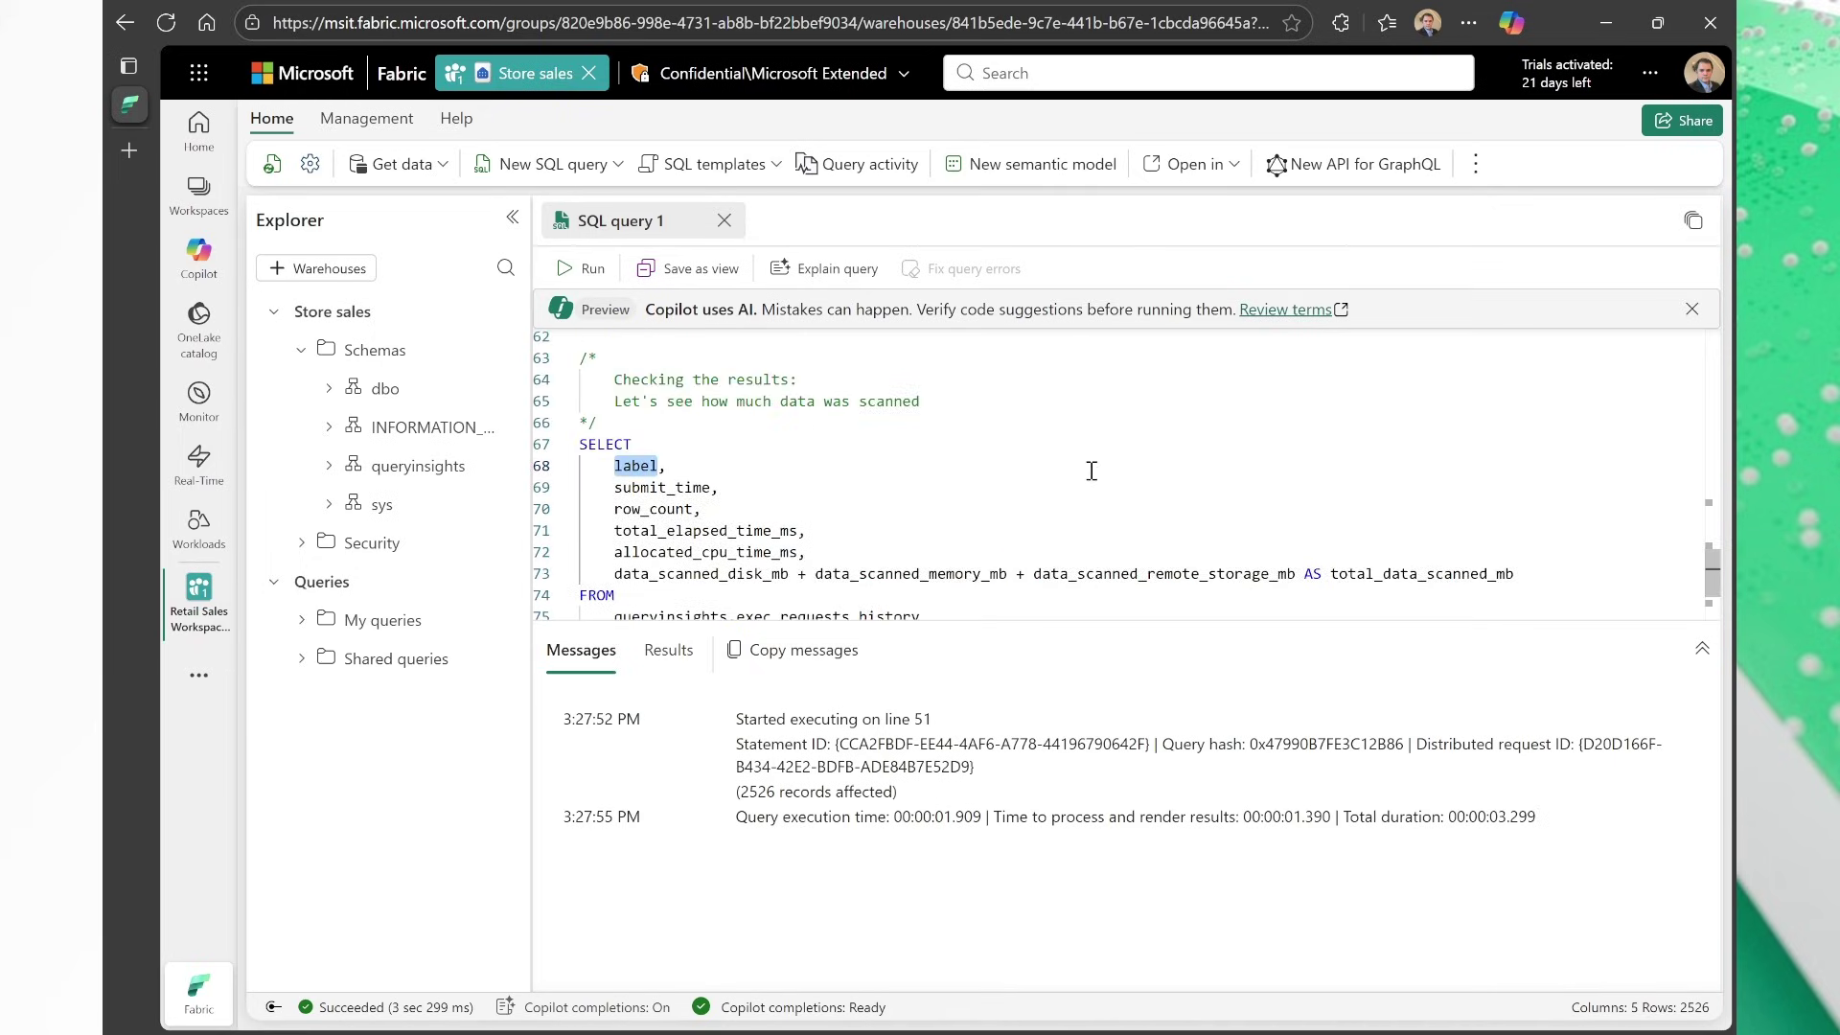
pyautogui.scroll(-1, 794, 453)
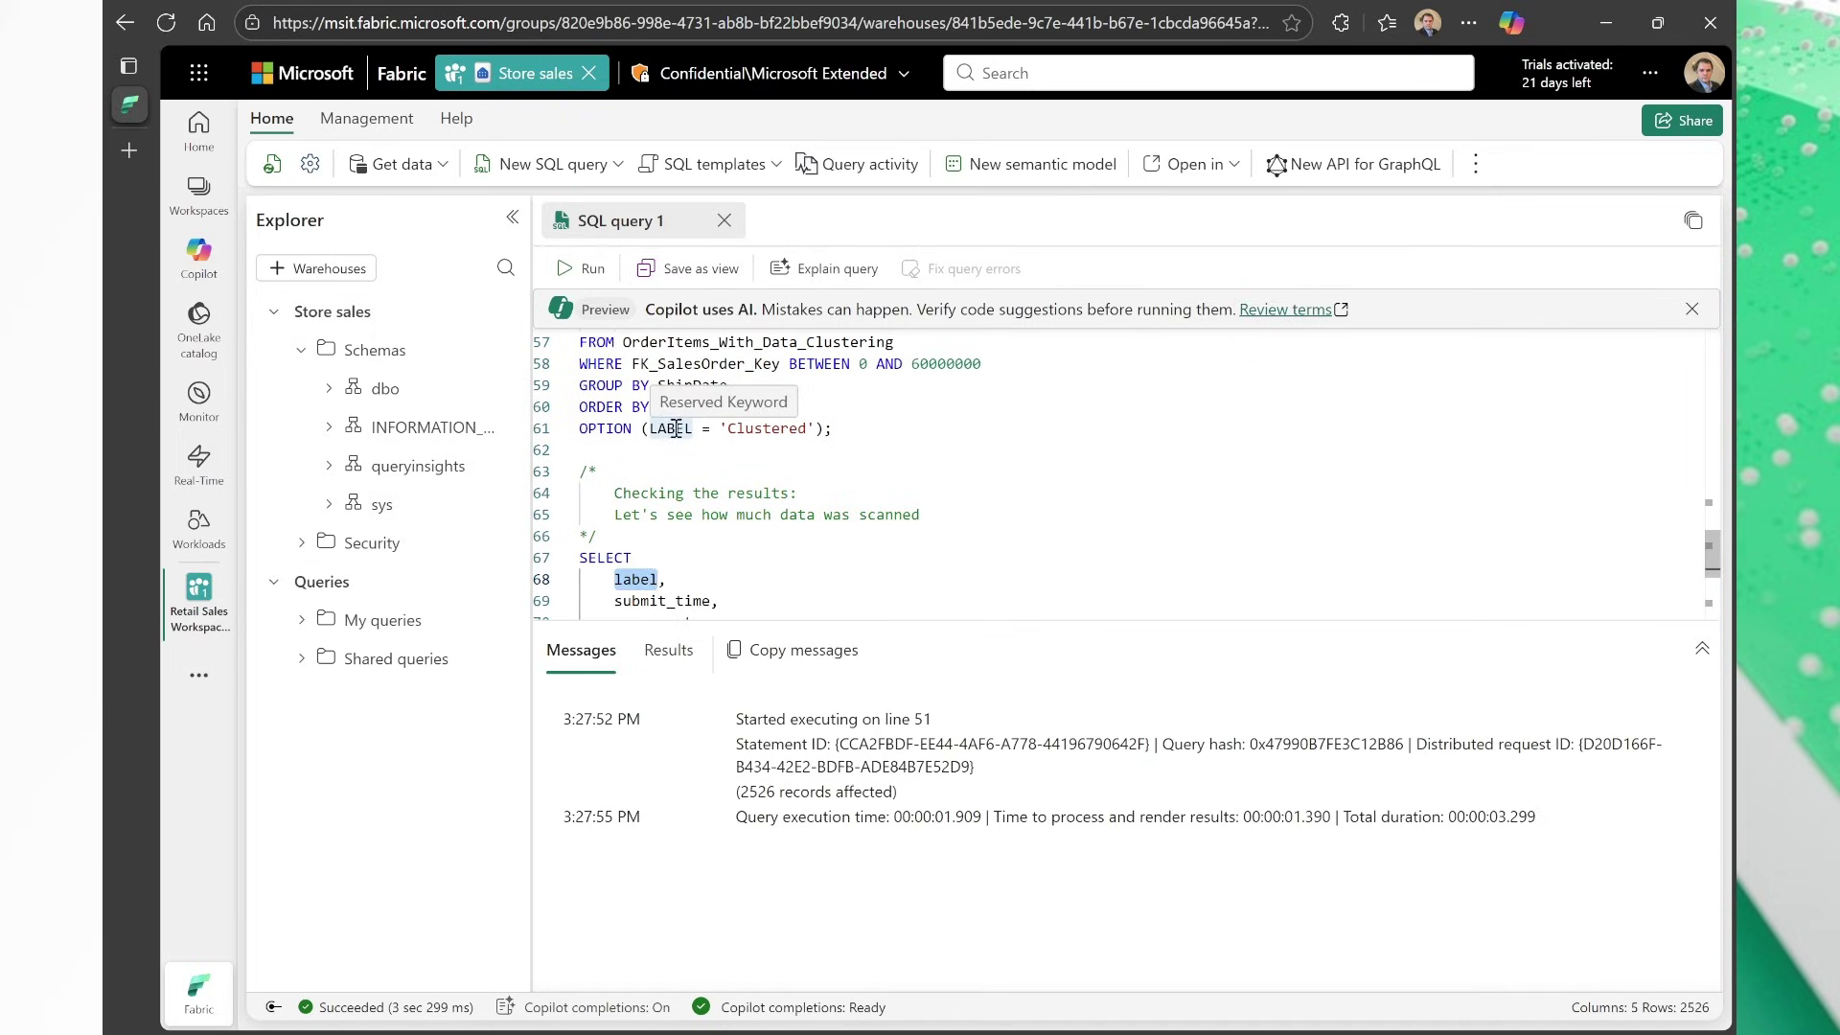
pyautogui.scroll(-2, 757, 441)
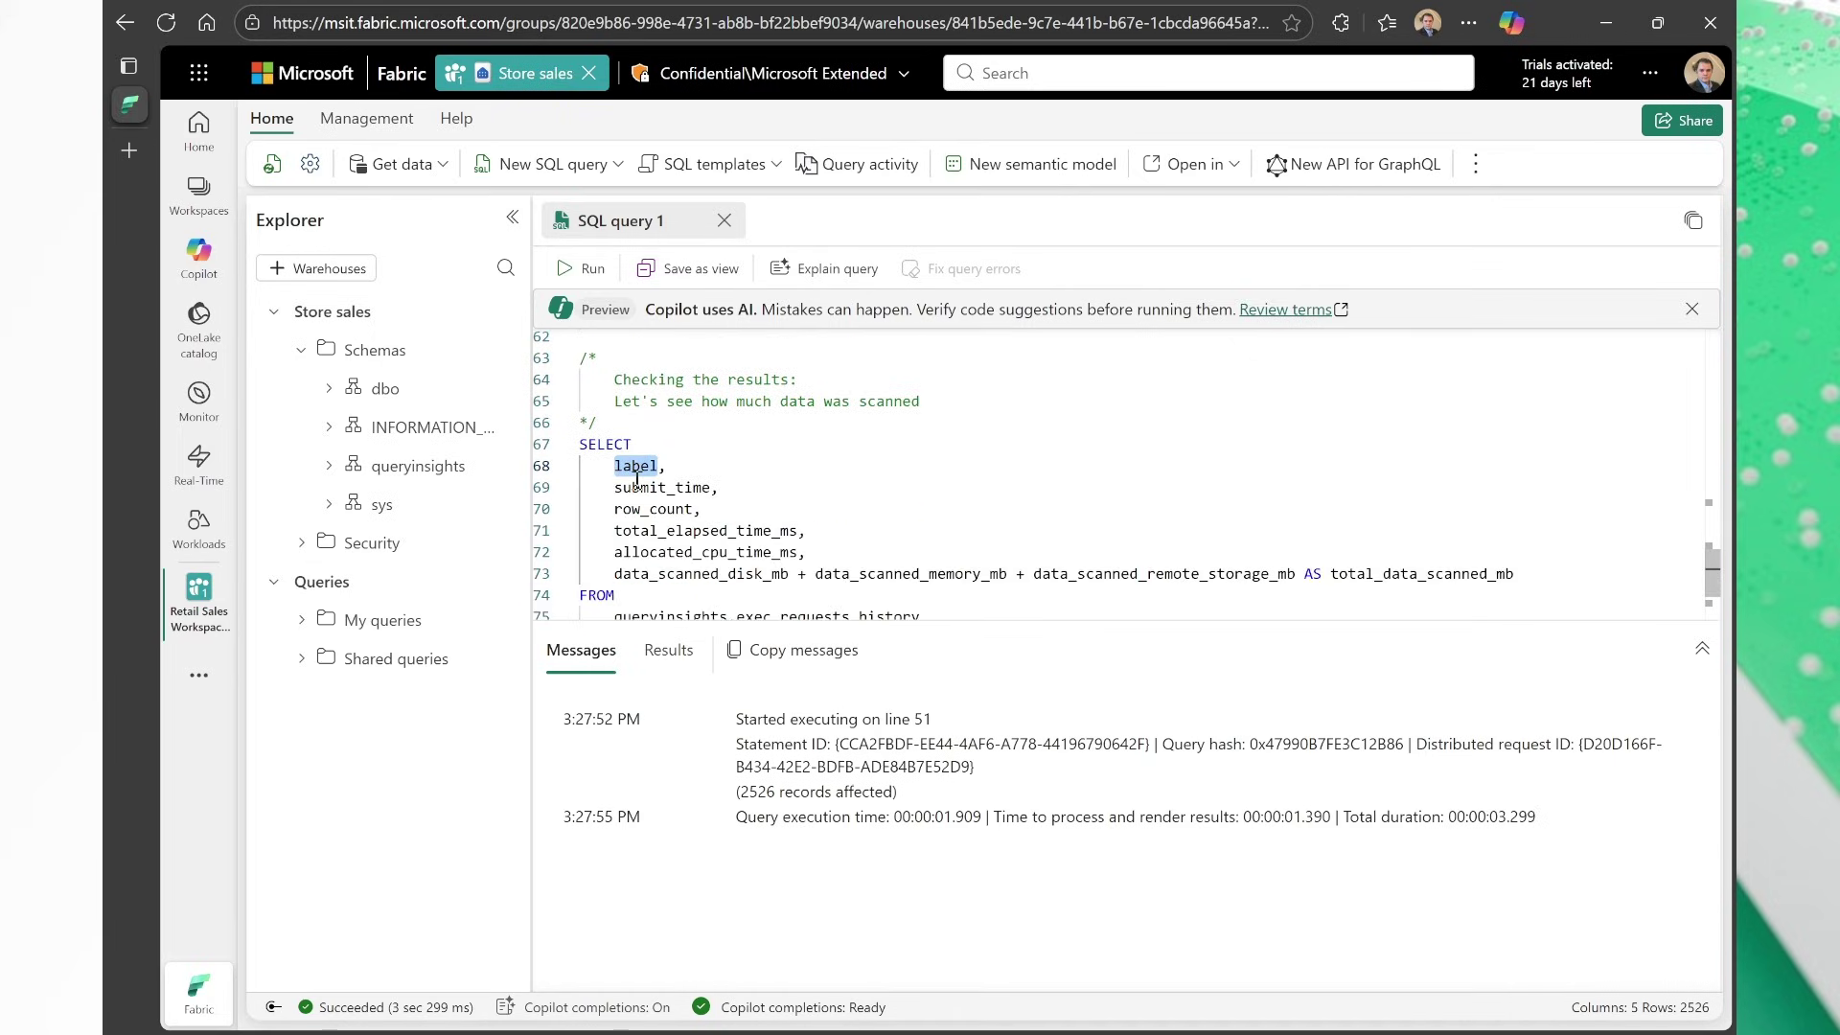
pyautogui.scroll(-1, 652, 470)
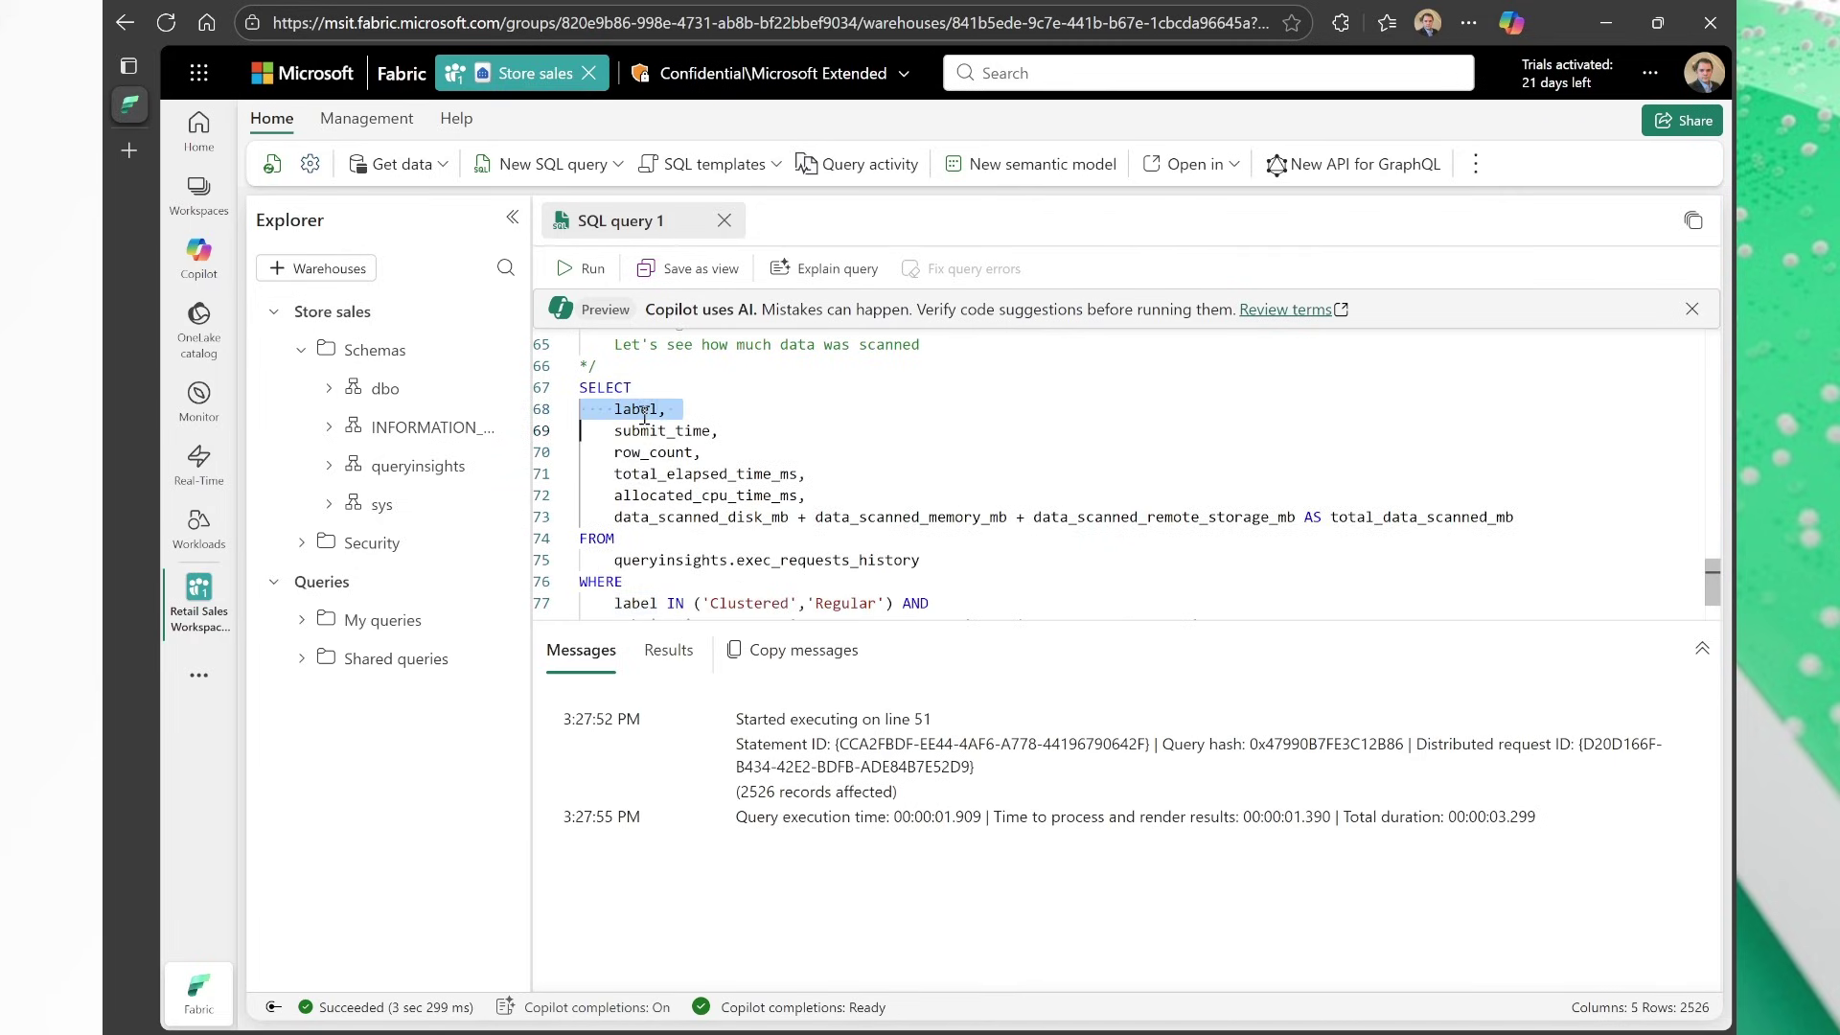
pyautogui.doubleClick(668, 430)
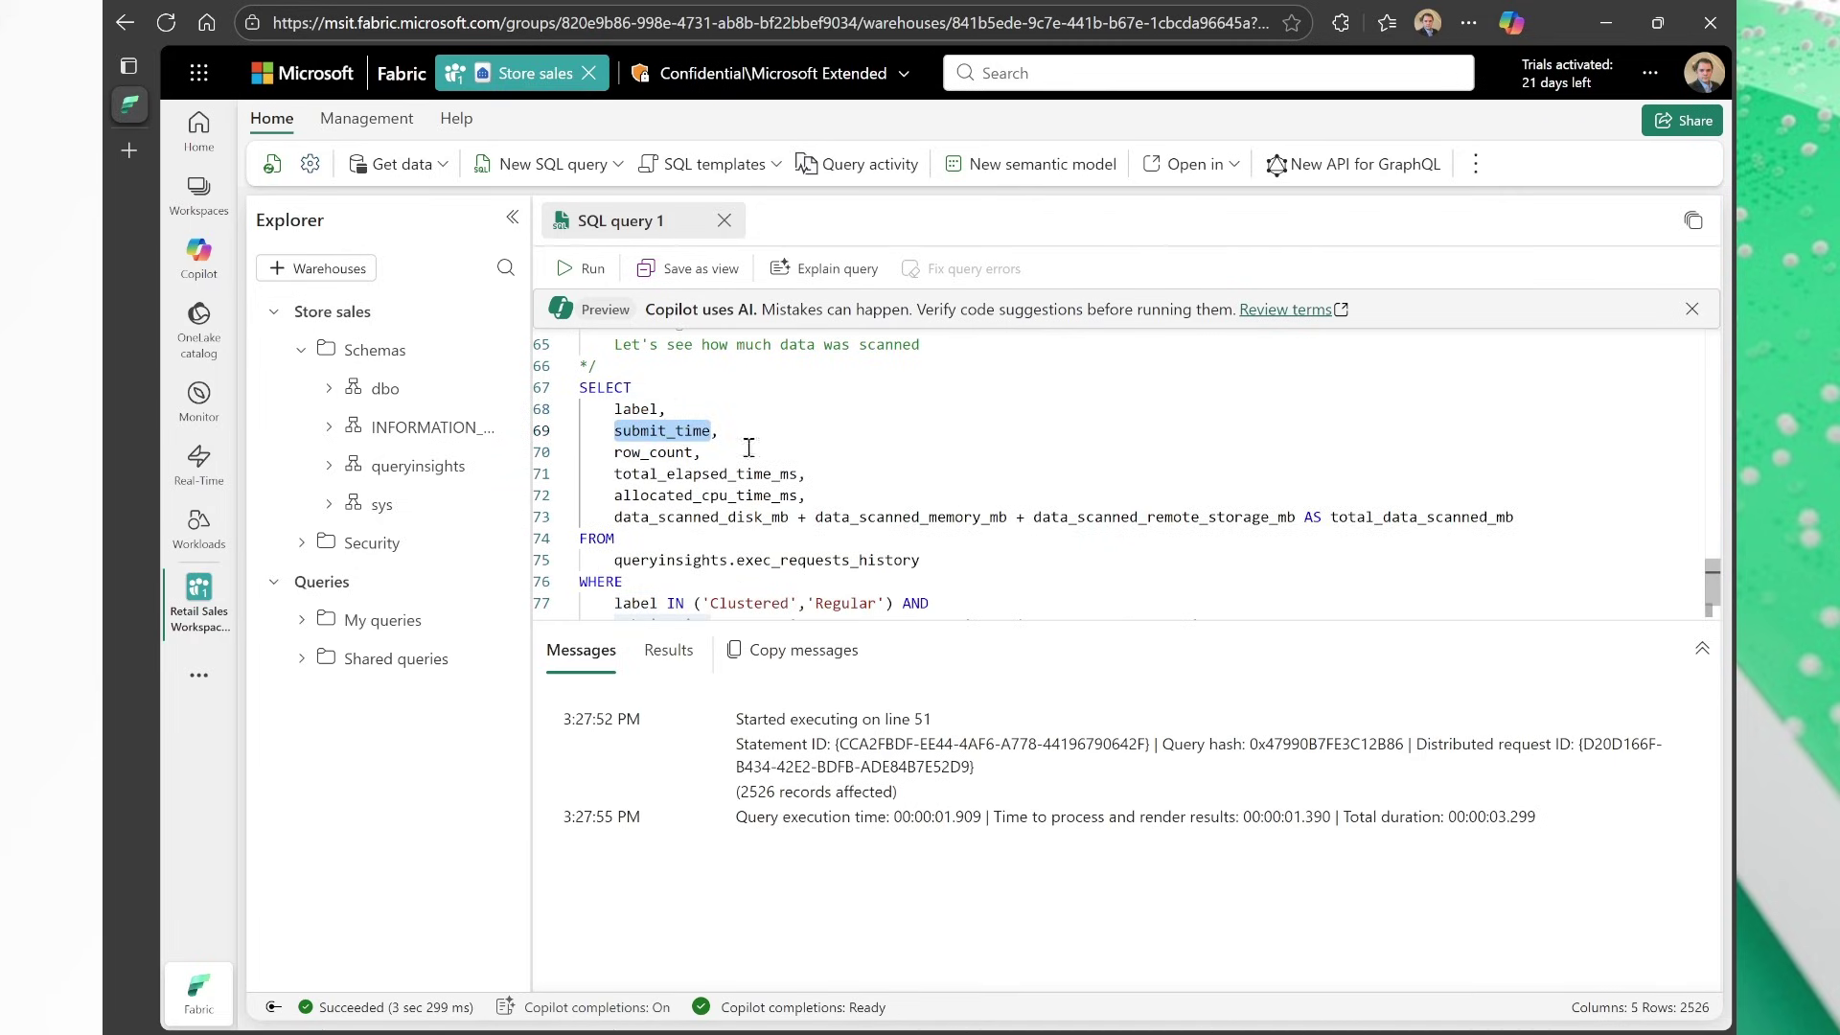
pyautogui.click(674, 433)
pyautogui.doubleClick(651, 453)
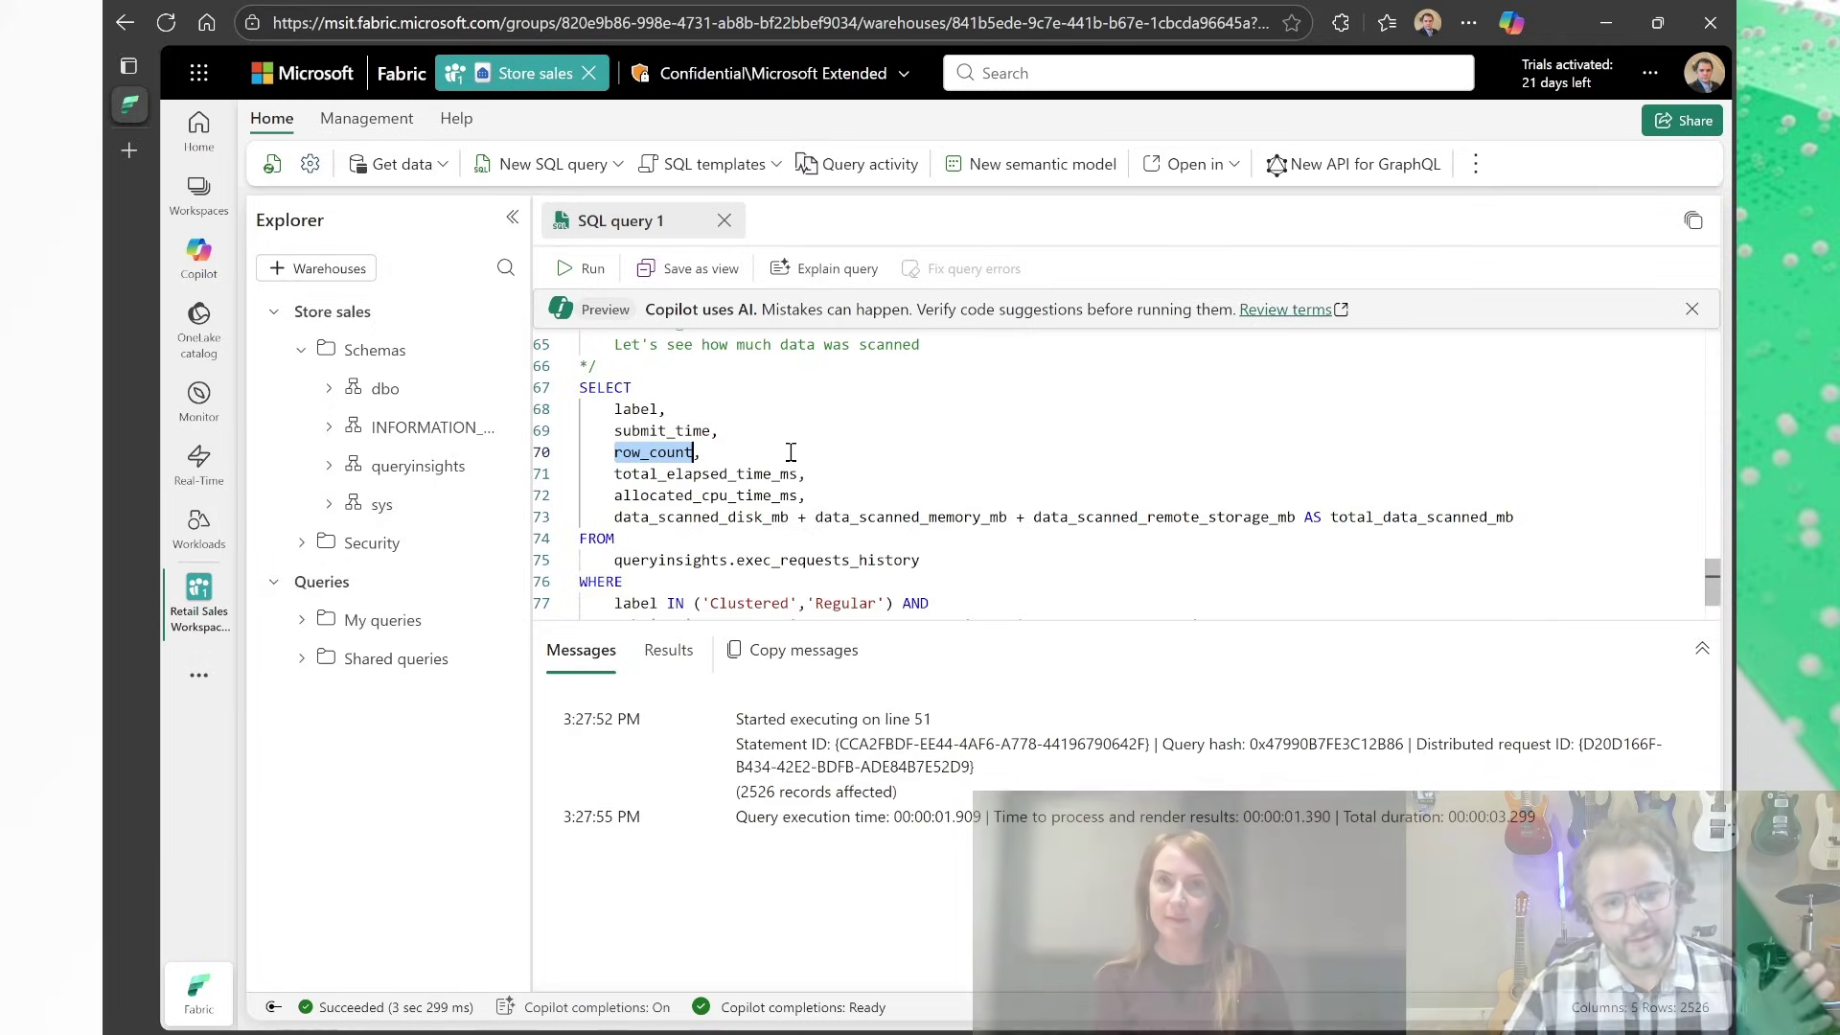
pyautogui.doubleClick(739, 475)
pyautogui.click(846, 474)
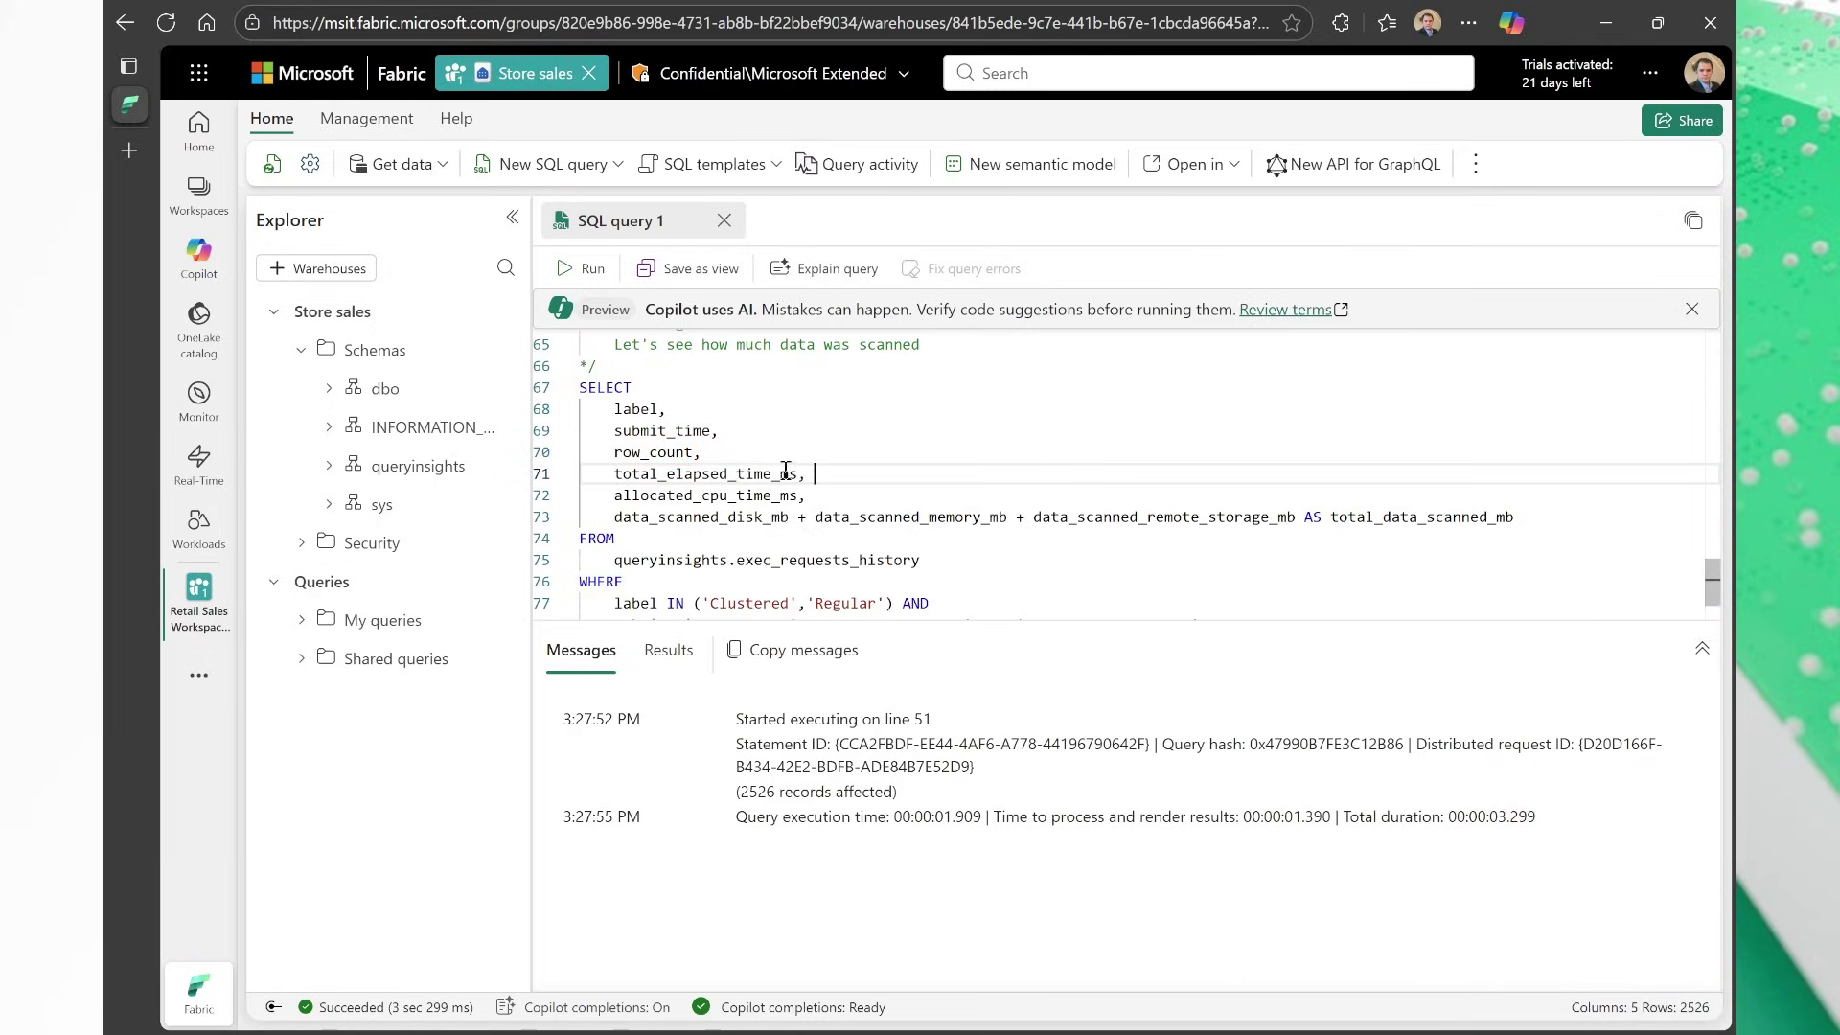
pyautogui.doubleClick(729, 476)
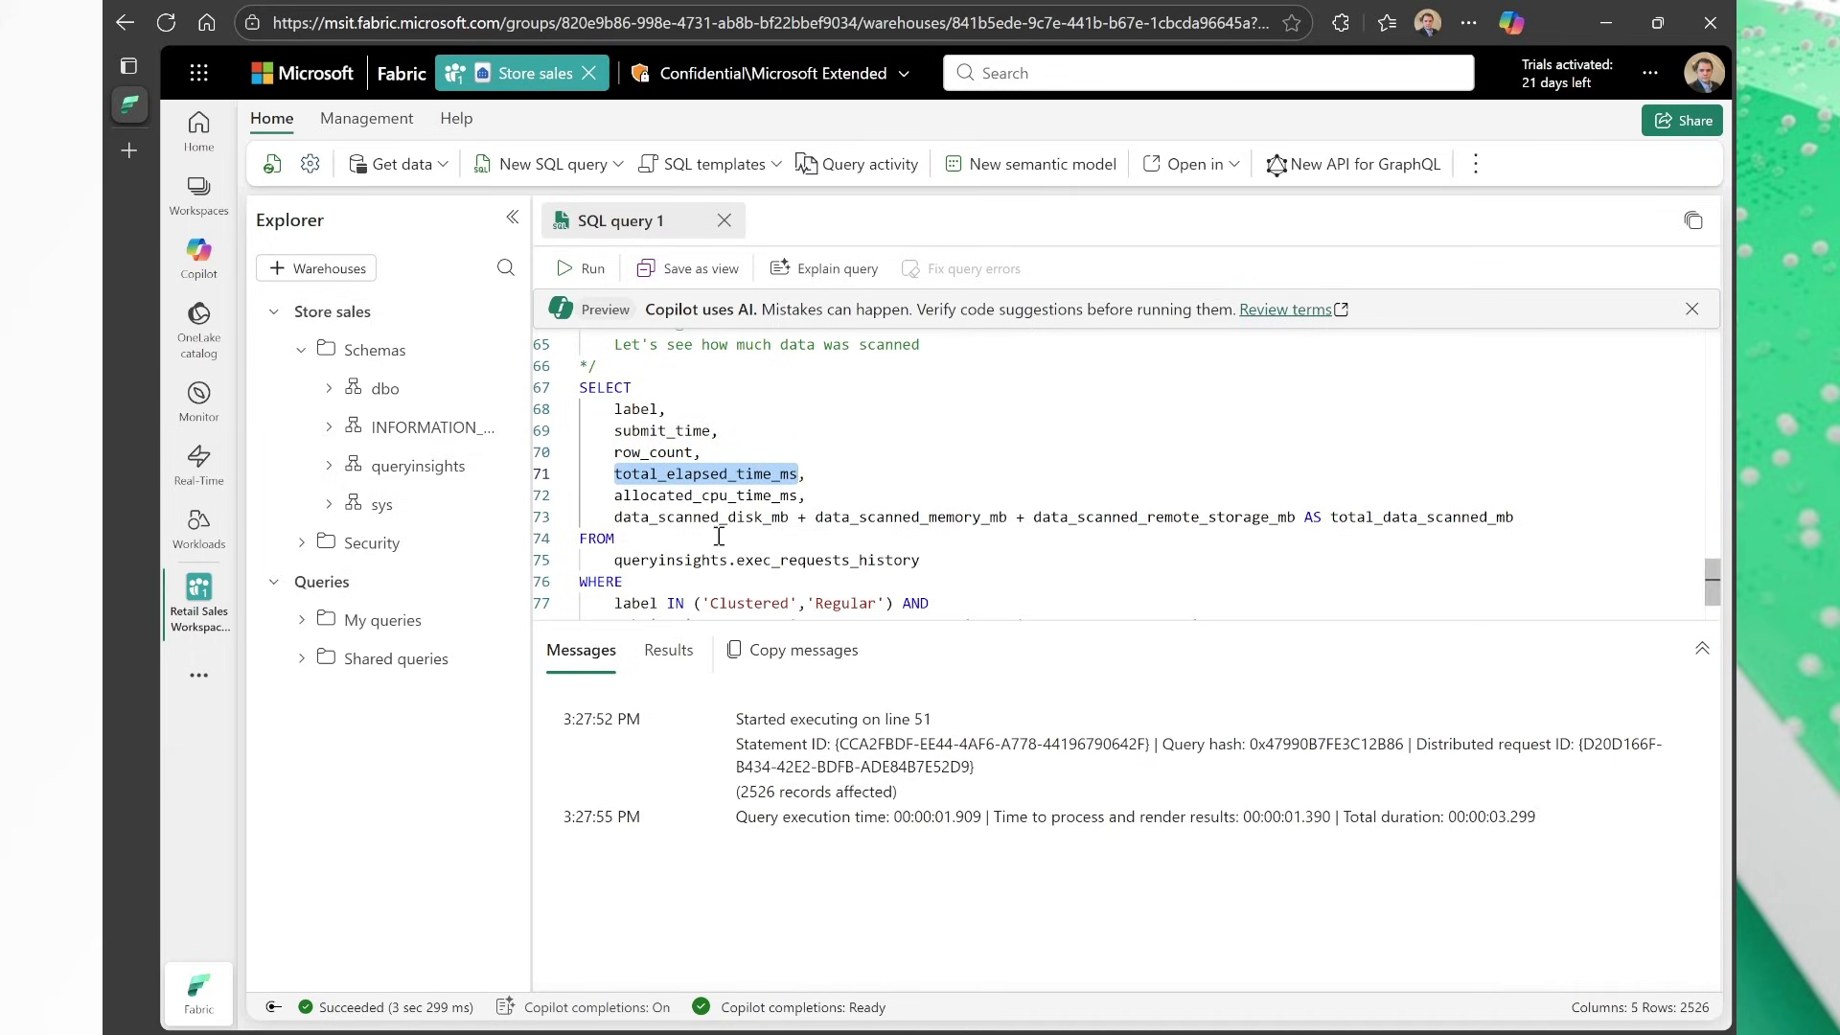
pyautogui.click(1059, 390)
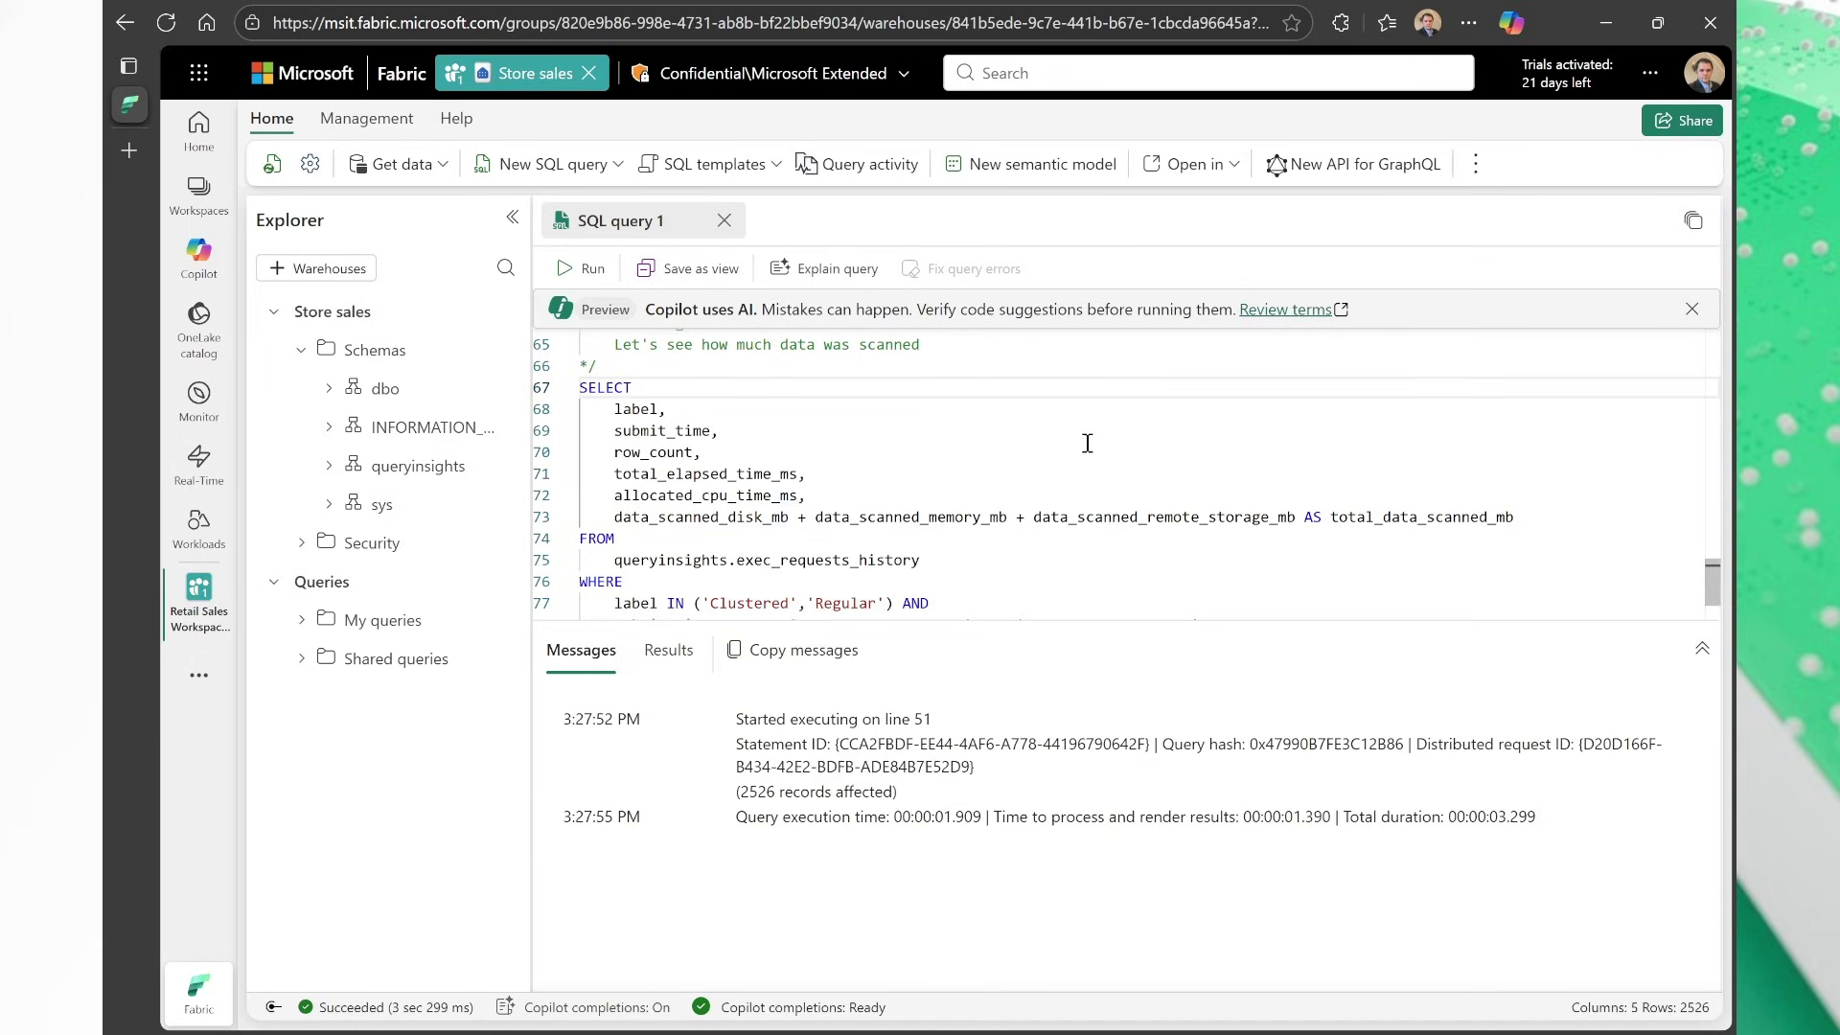
pyautogui.scroll(-1, 866, 474)
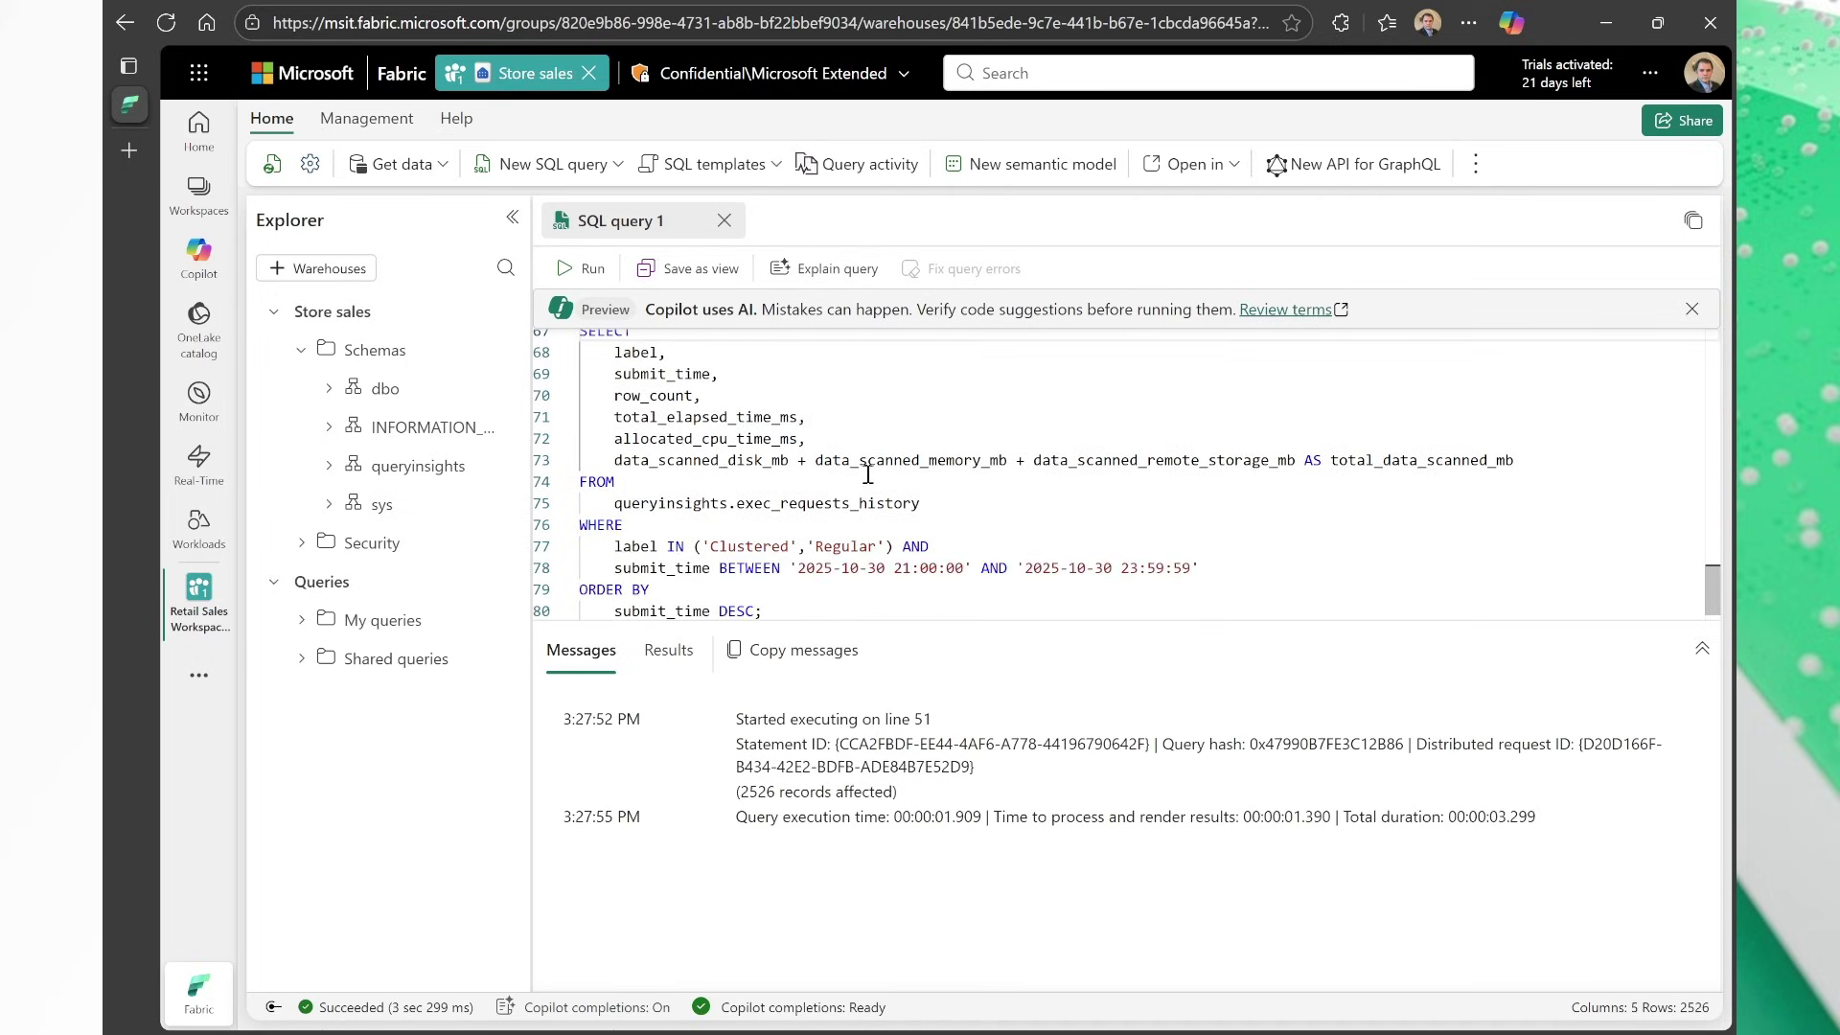
pyautogui.moveTo(1538, 464); pyautogui.dragTo(571, 461)
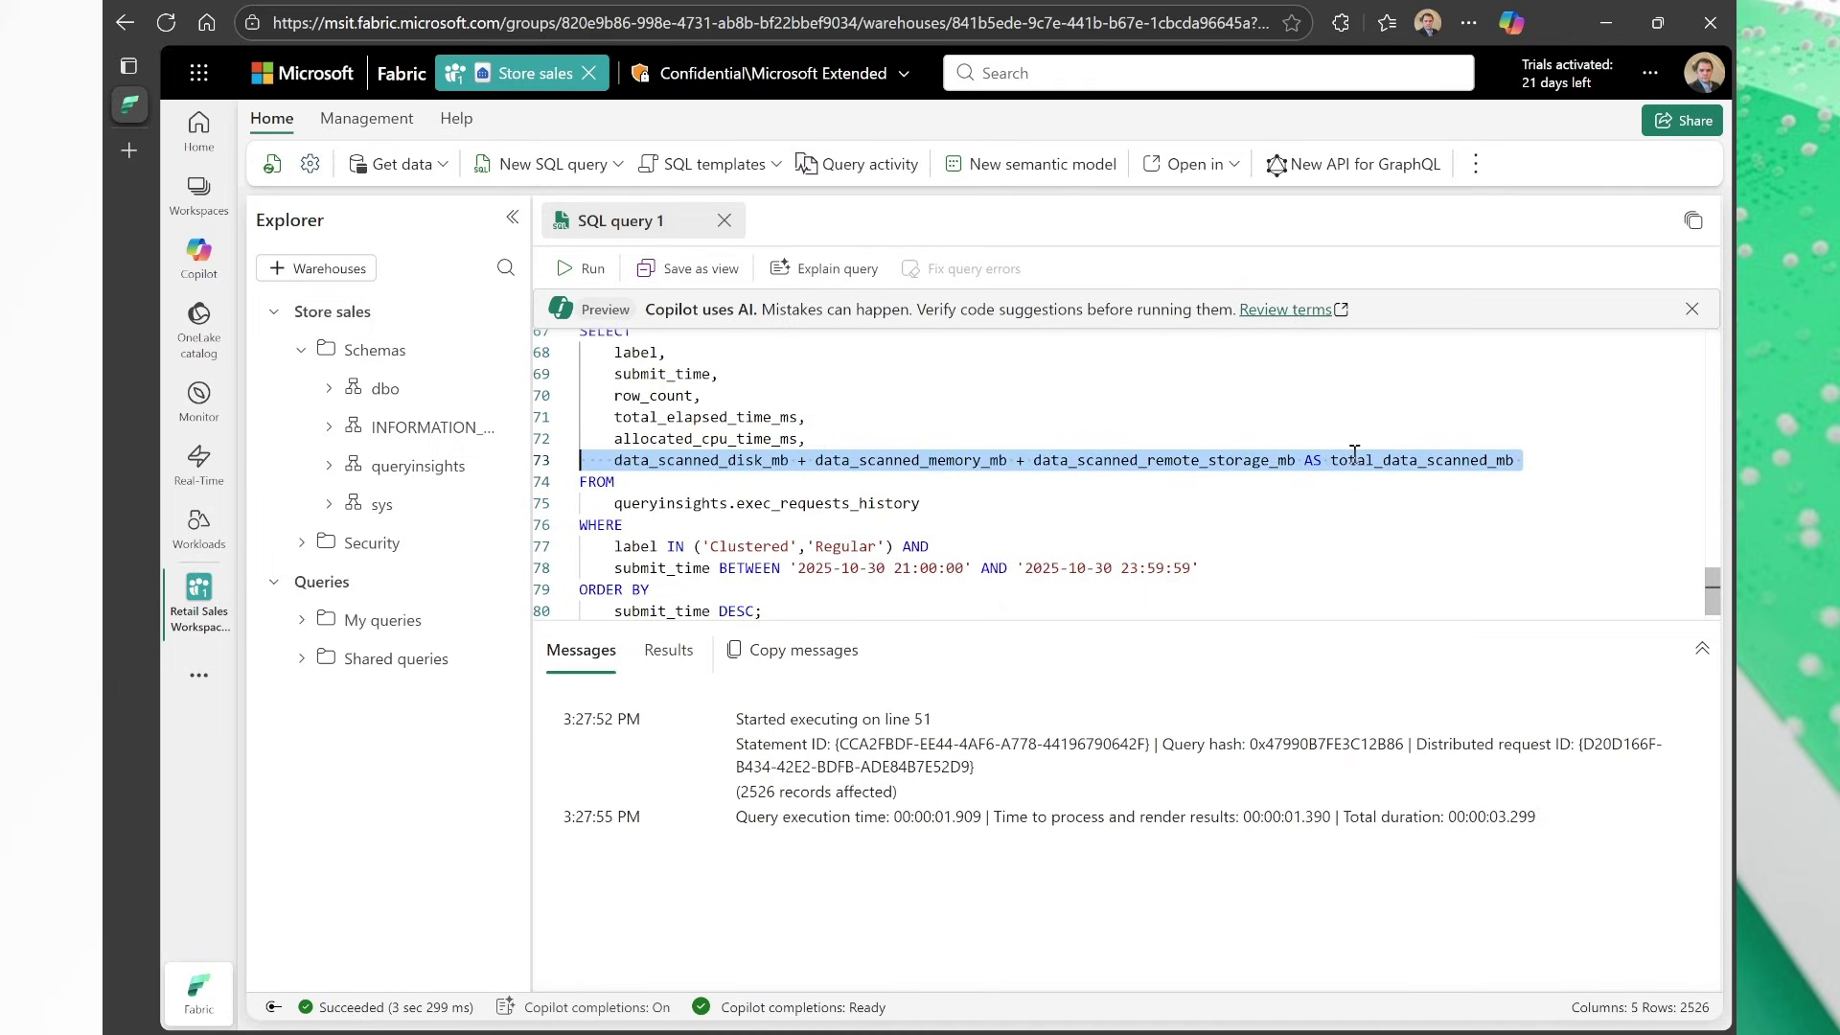
pyautogui.click(1398, 459)
pyautogui.scroll(-1, 1350, 483)
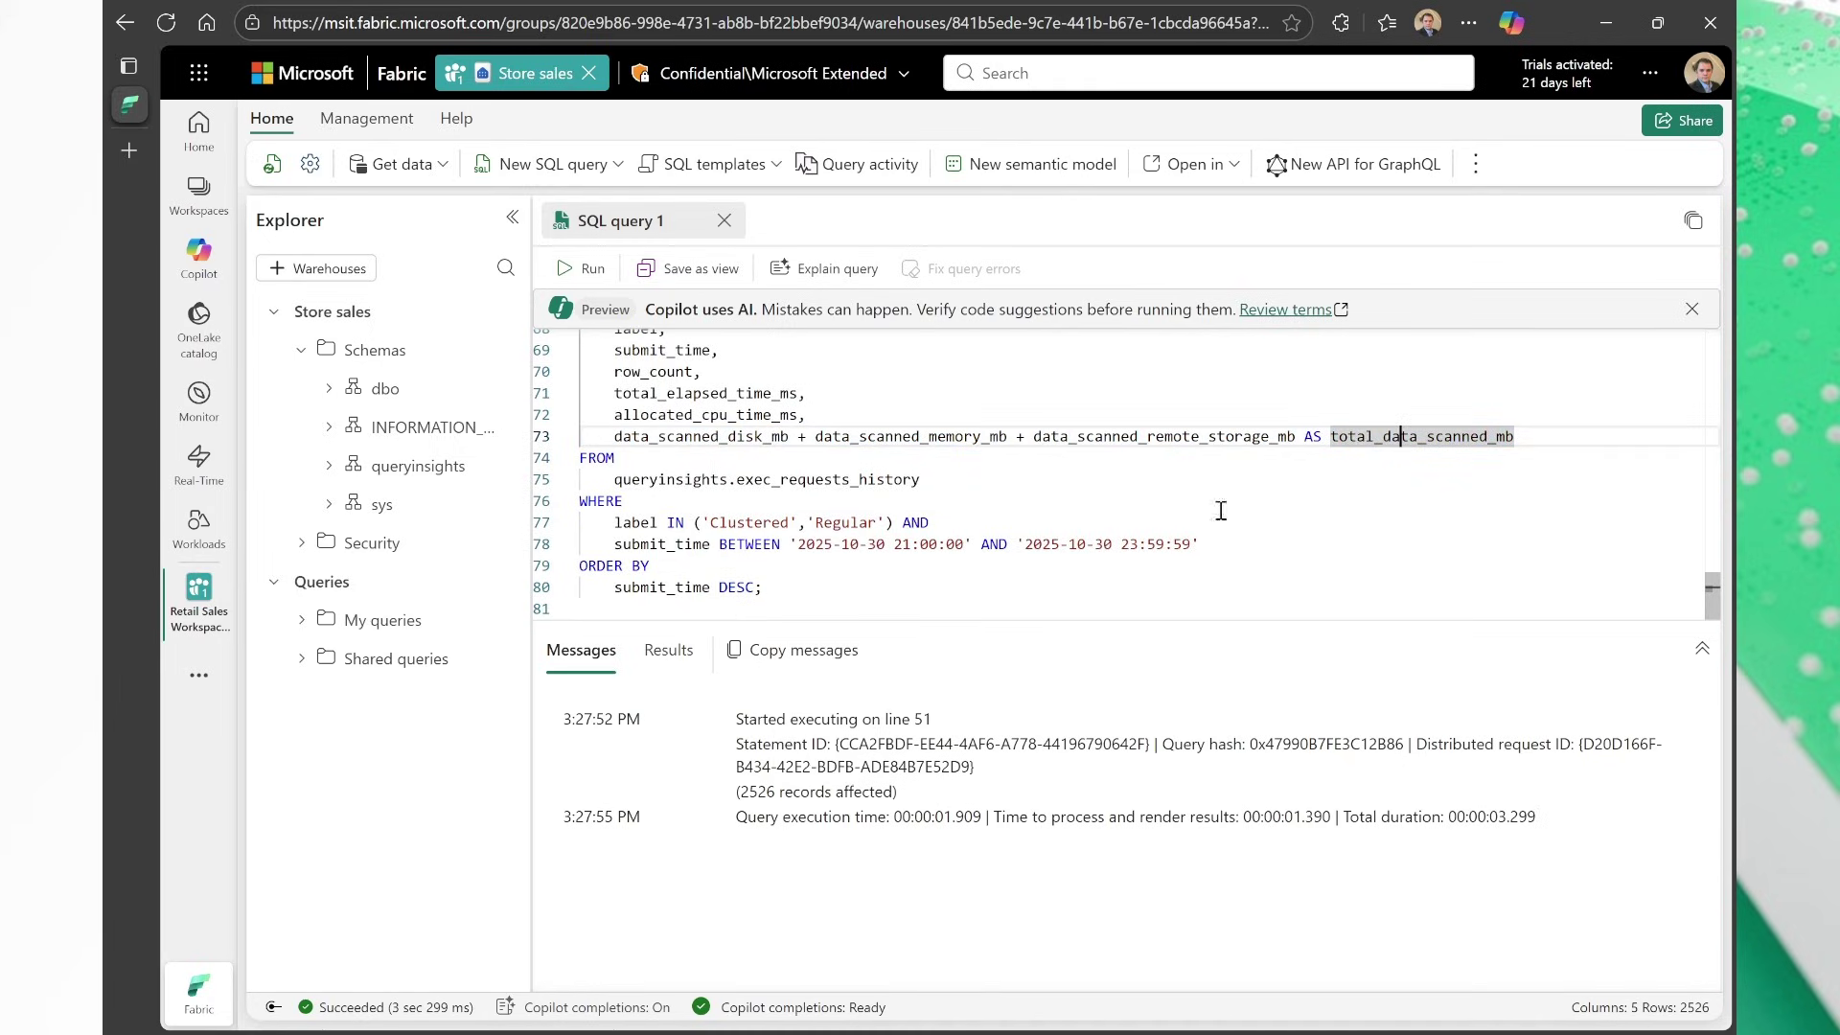
pyautogui.click(863, 583)
pyautogui.scroll(2, 834, 575)
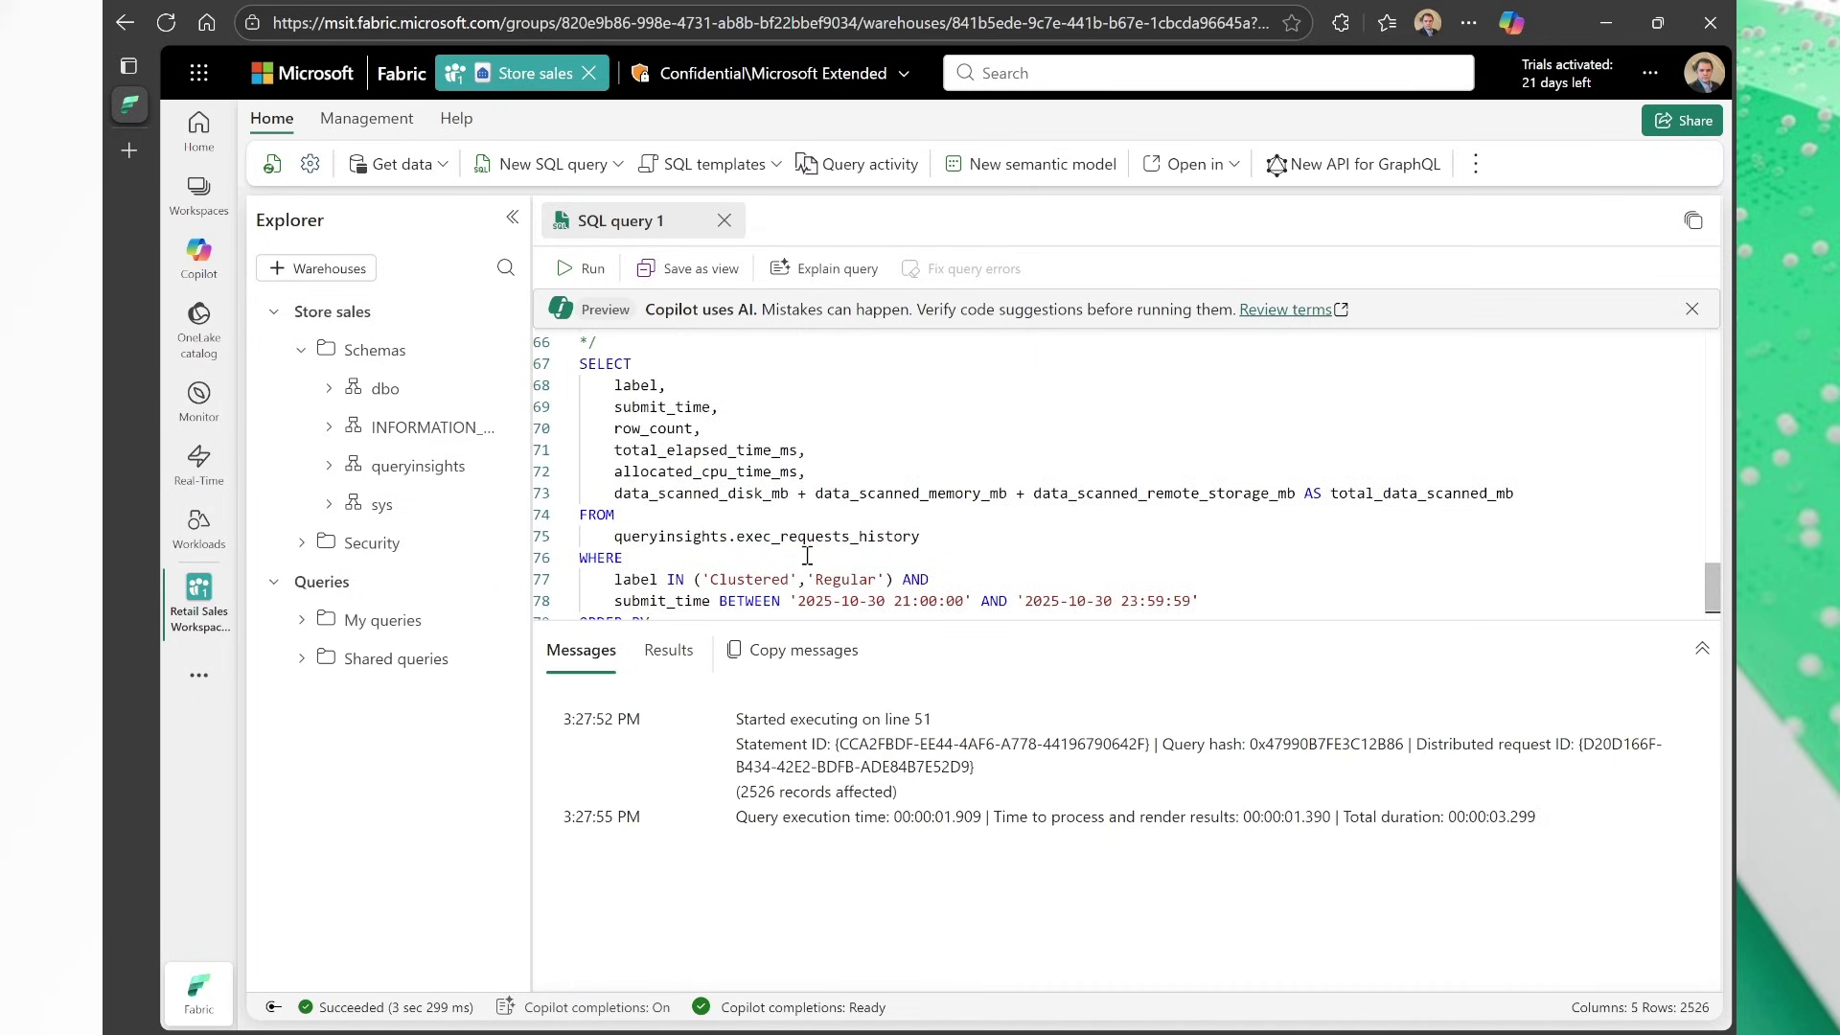
# Run the query-insights SELECT on lines 67–80 to compare Clustered and Regular elapsed time, CPU and data scanned
pyautogui.keyDown('shift'); pyautogui.click(663, 404); pyautogui.keyUp('shift')
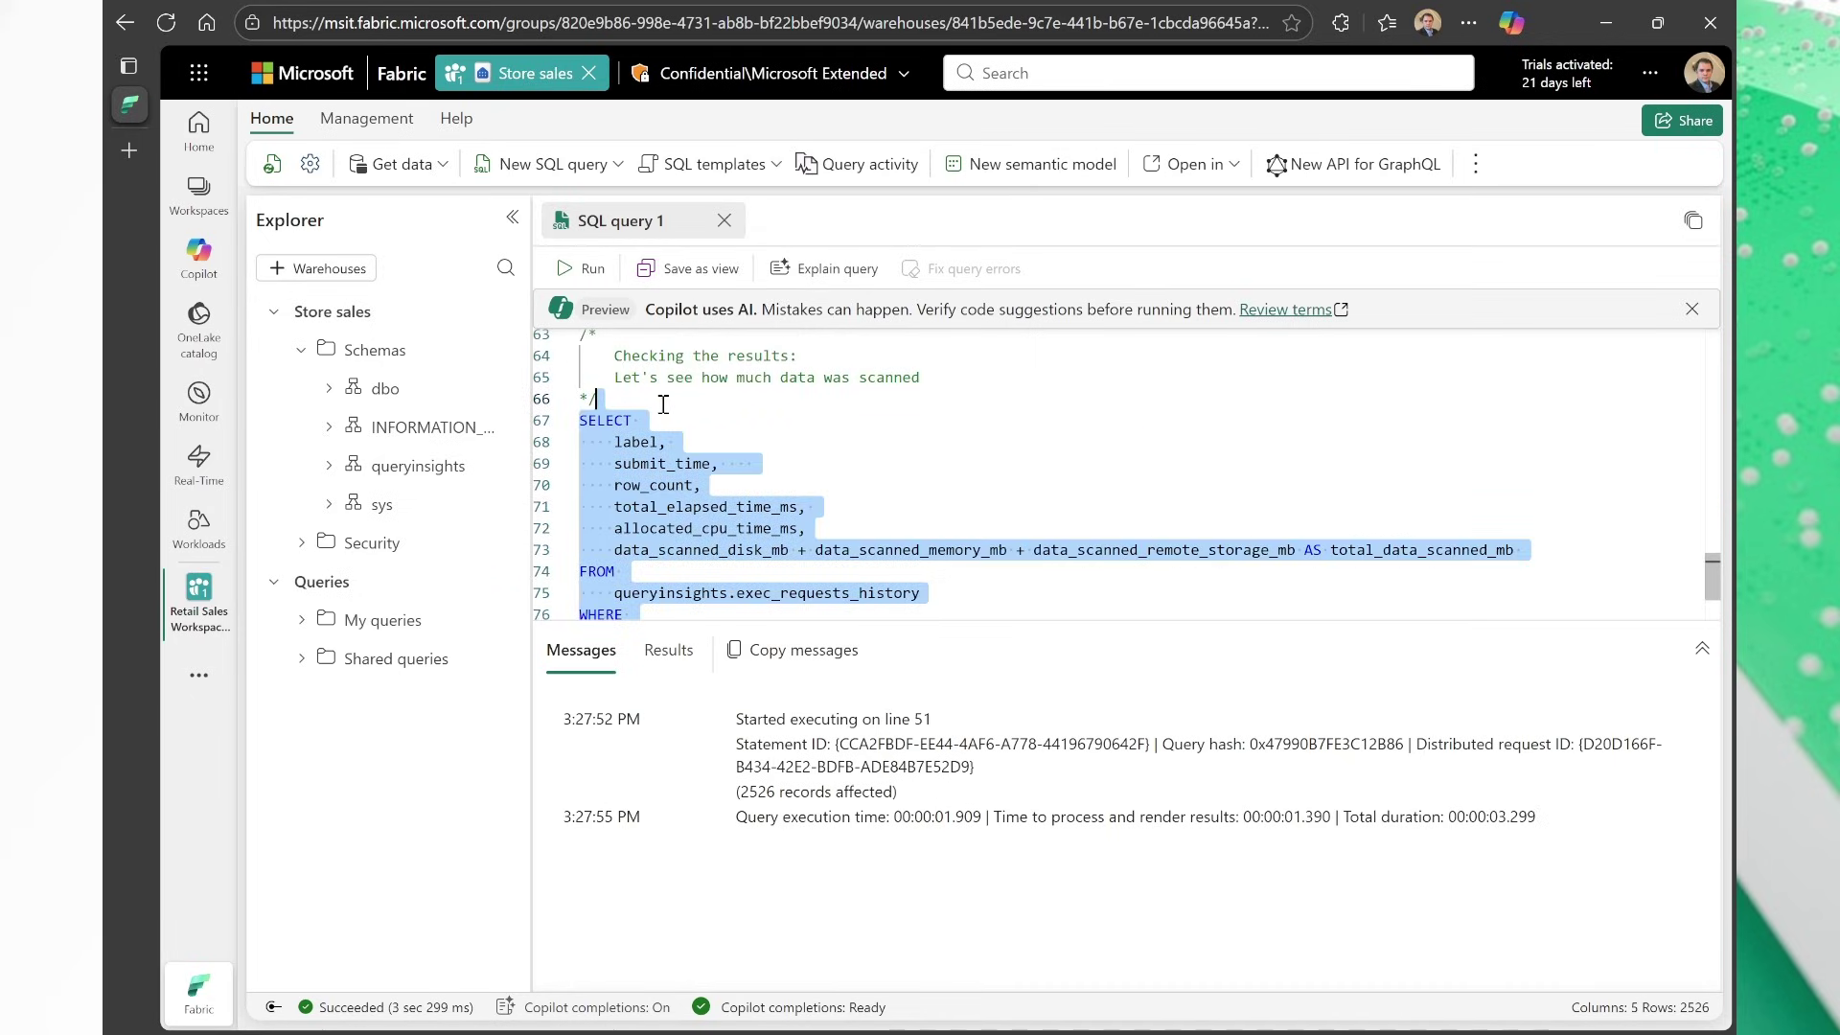
pyautogui.hotkey('shift', 'Right')
pyautogui.click(575, 265)
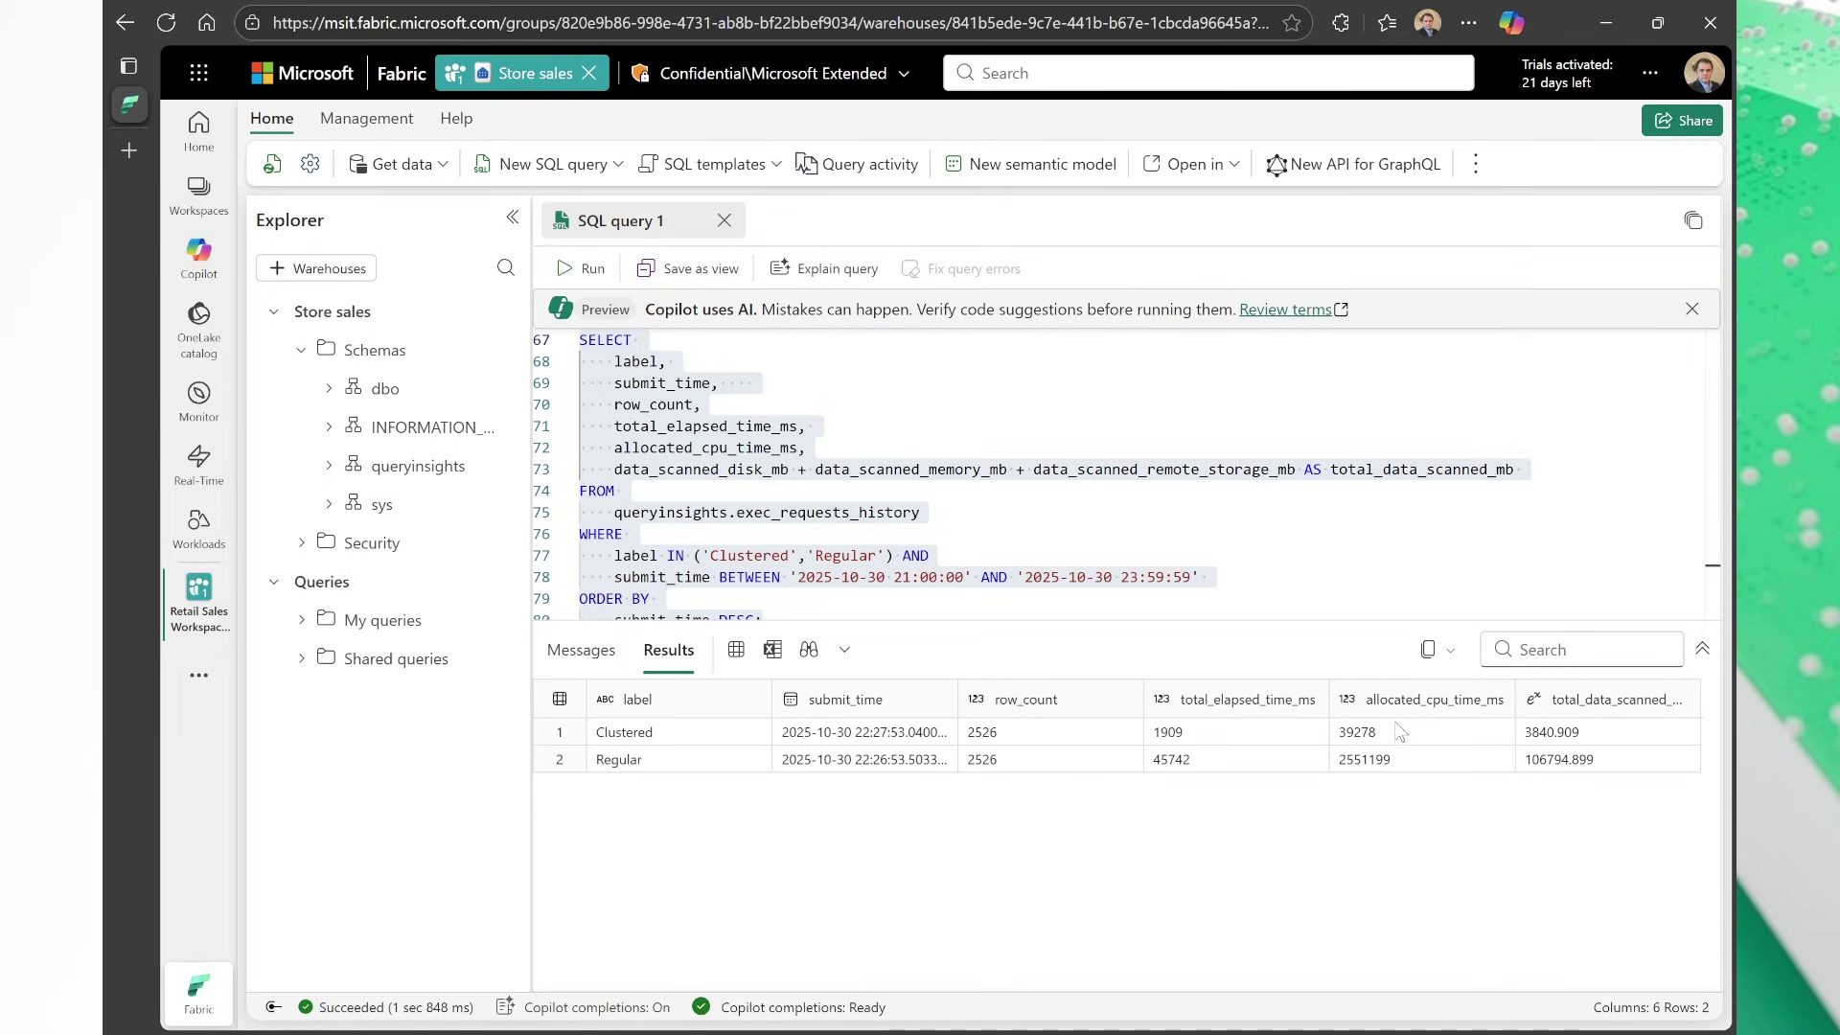
pyautogui.click(682, 738)
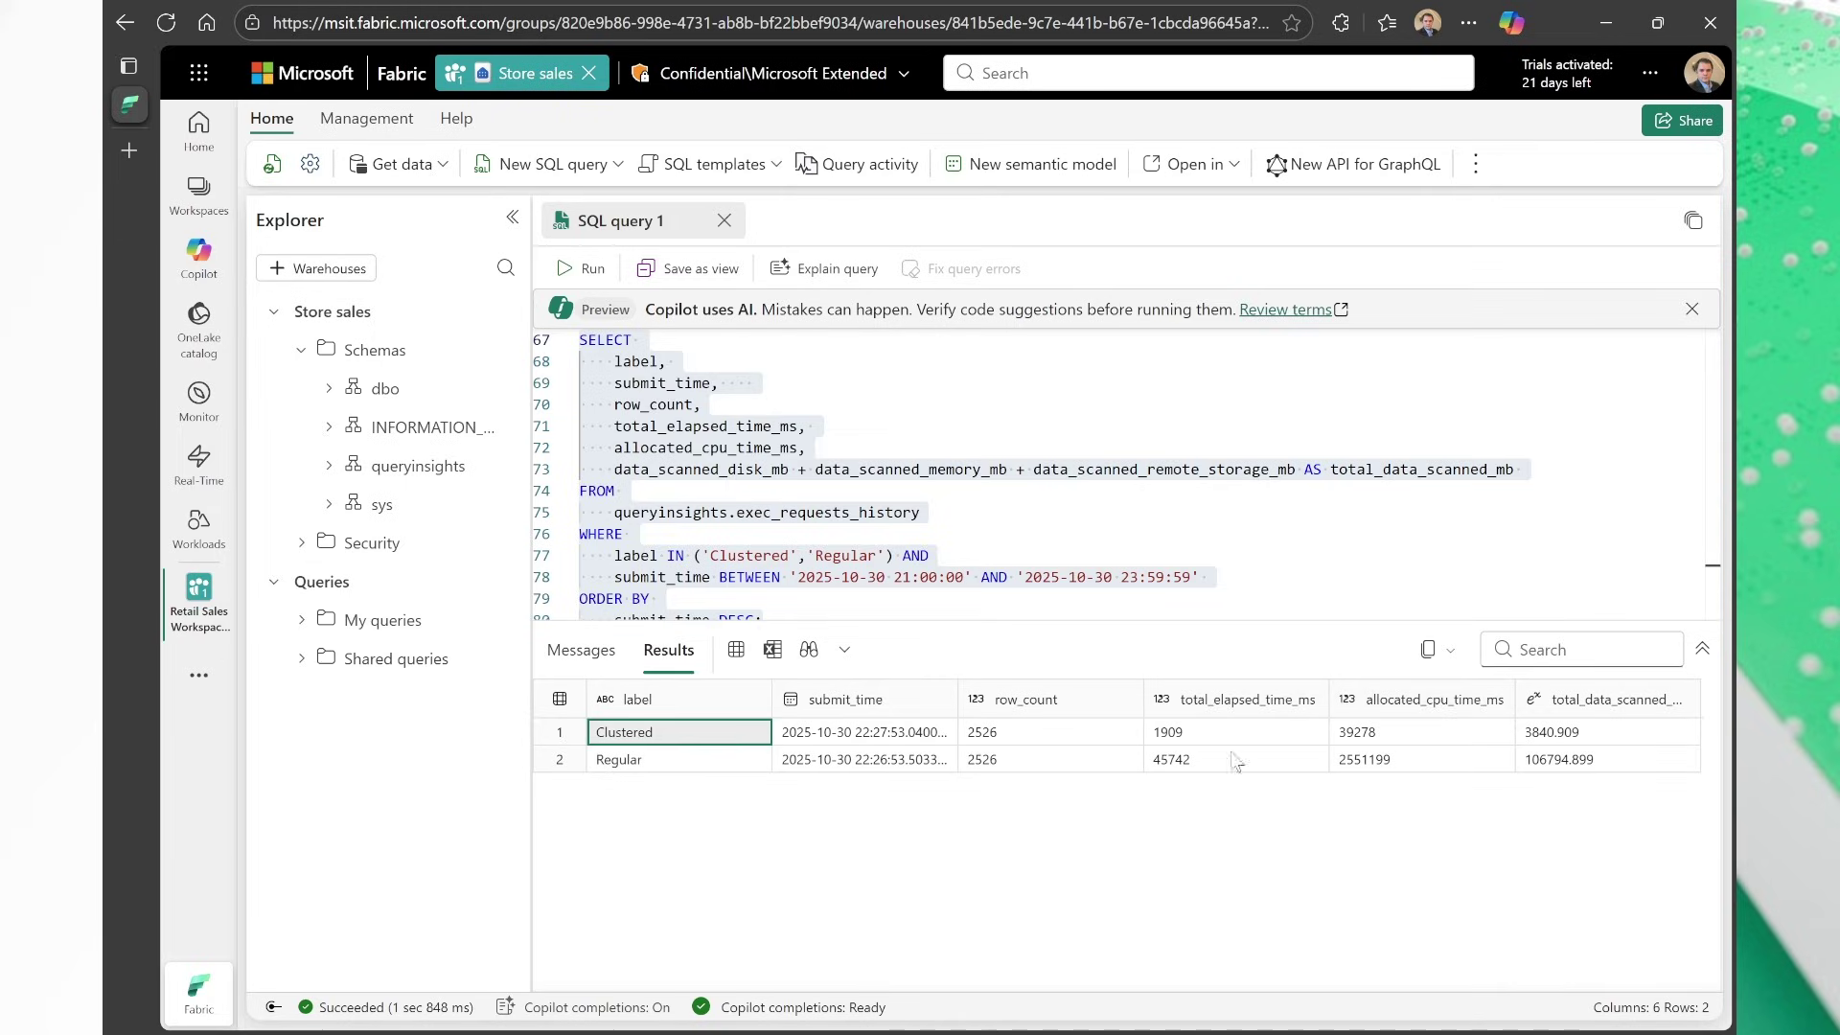
pyautogui.click(1414, 736)
pyautogui.click(1408, 762)
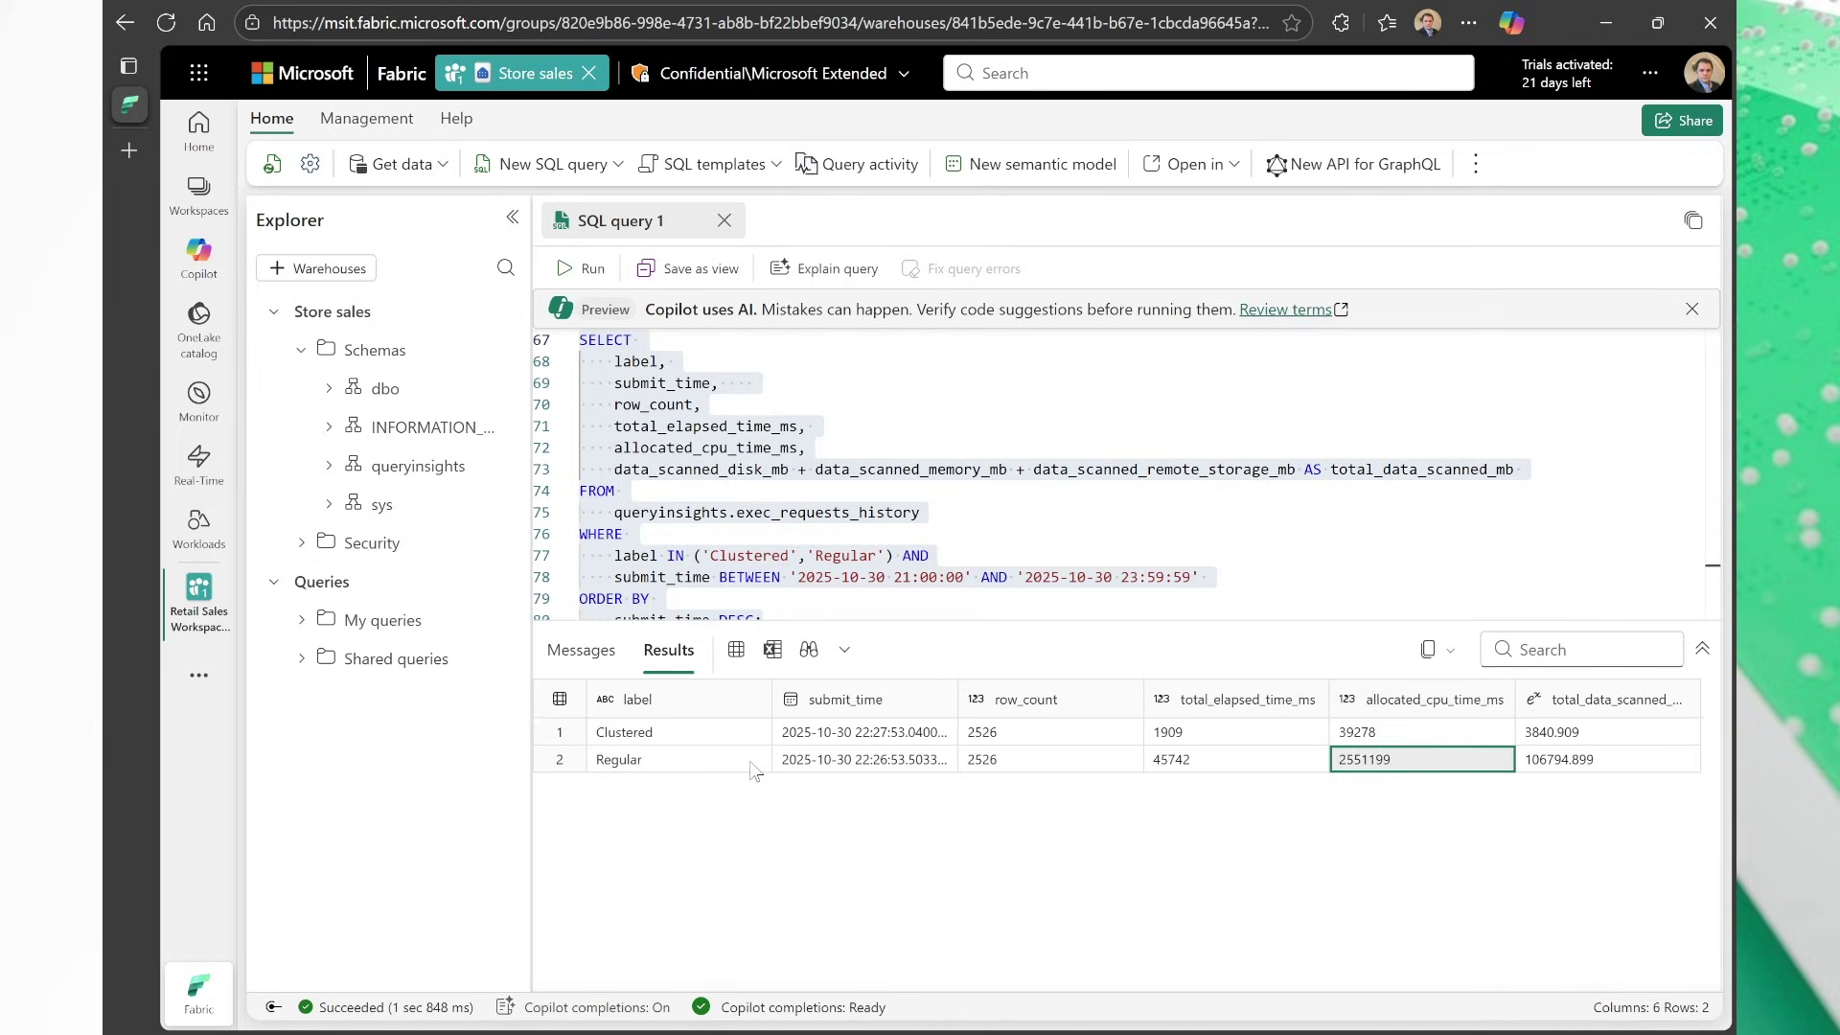
pyautogui.click(691, 760)
pyautogui.click(1412, 761)
pyautogui.click(1598, 761)
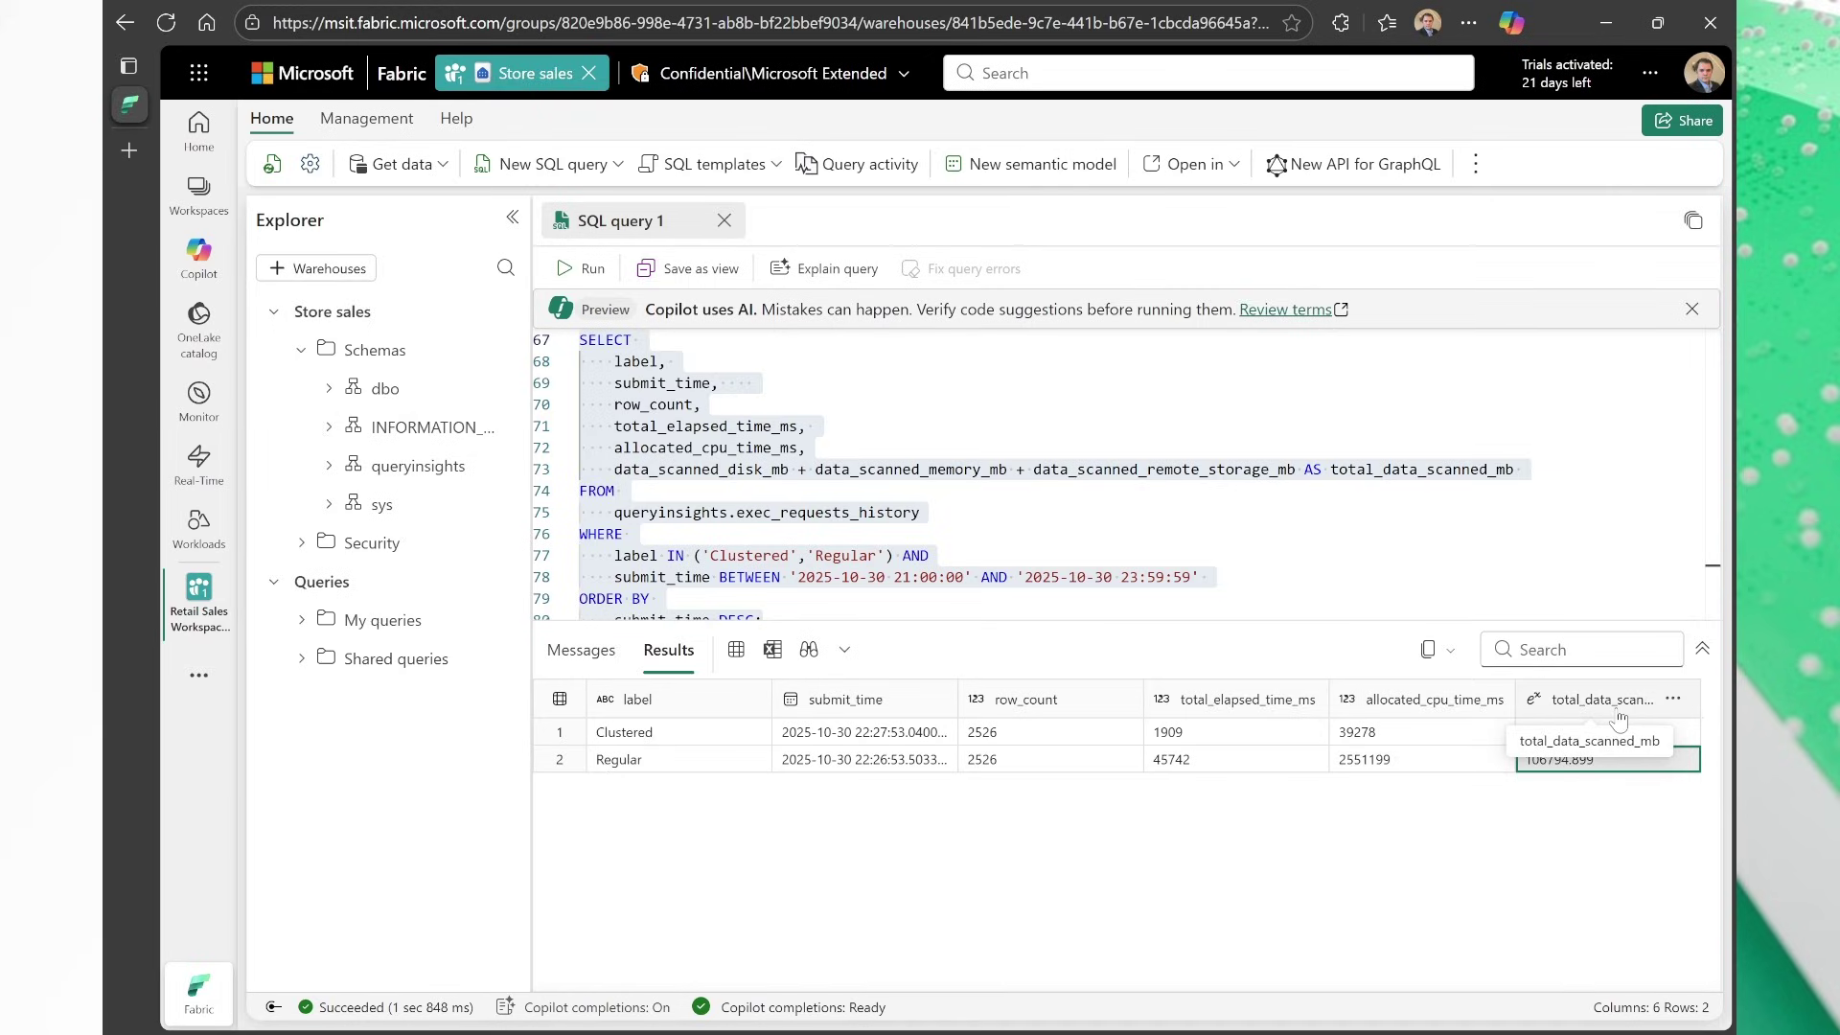
pyautogui.click(1440, 760)
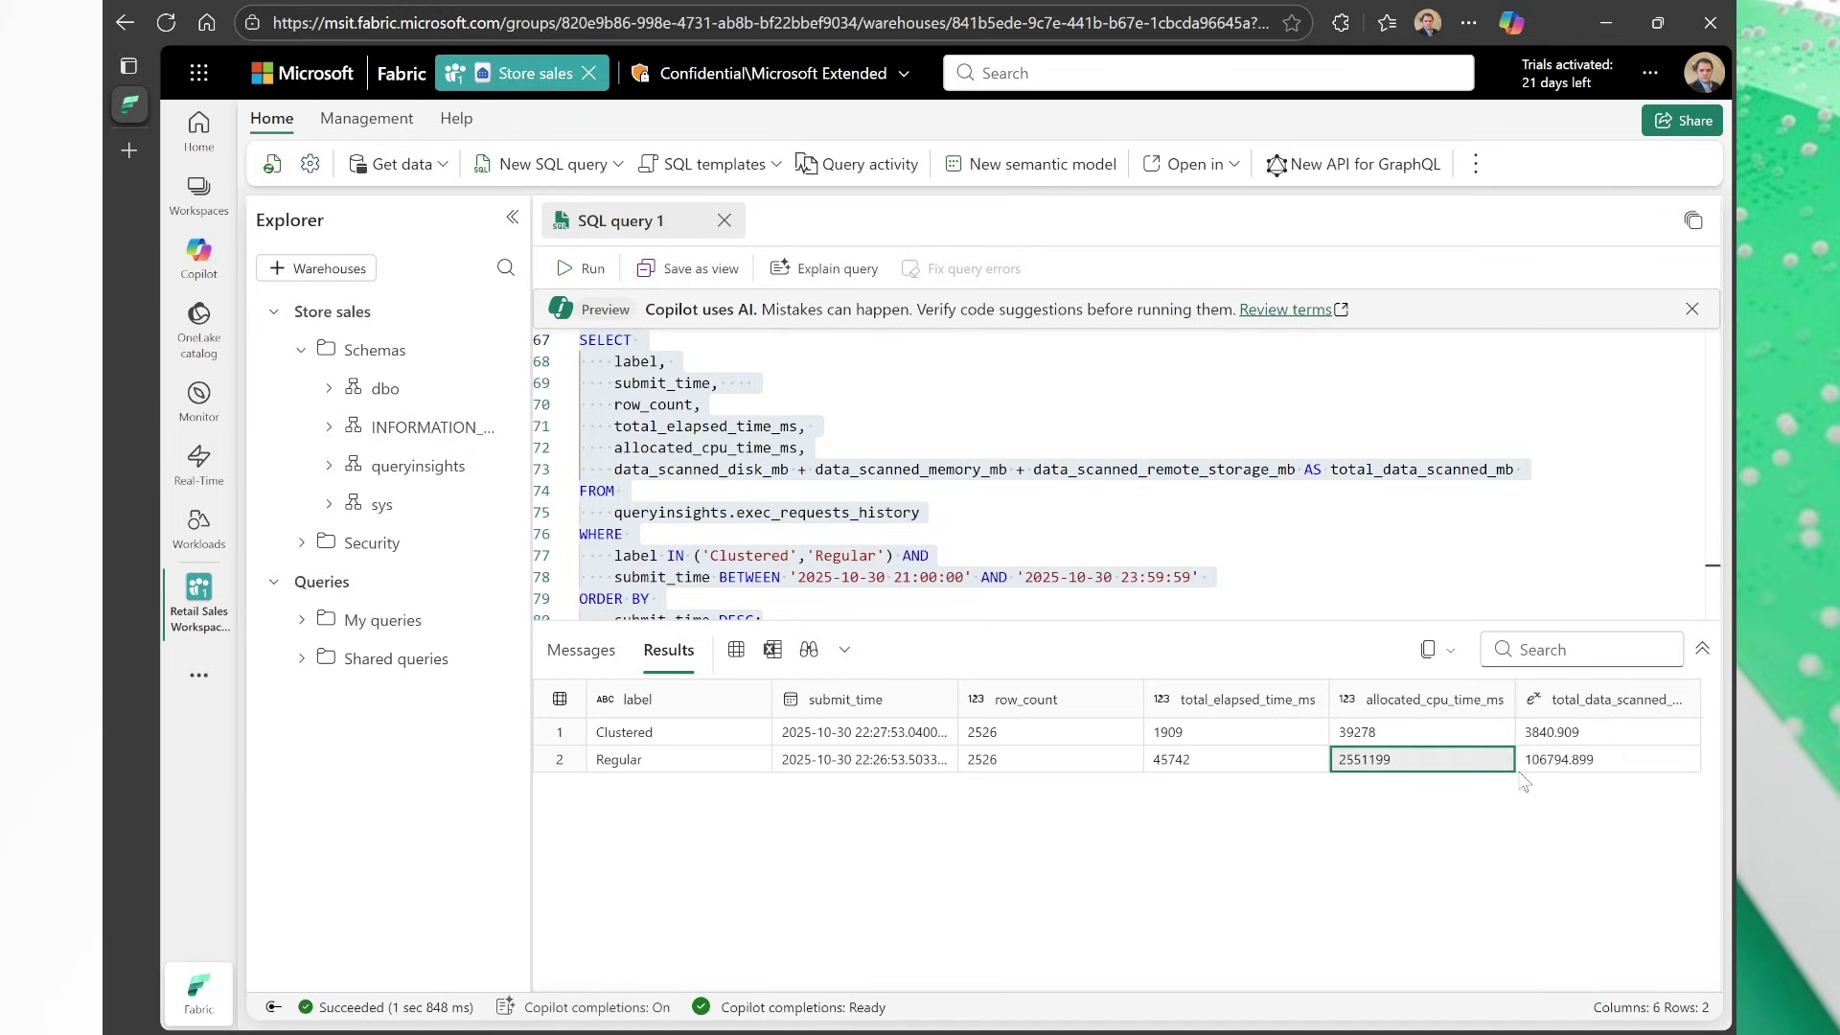
pyautogui.click(730, 751)
pyautogui.click(1586, 767)
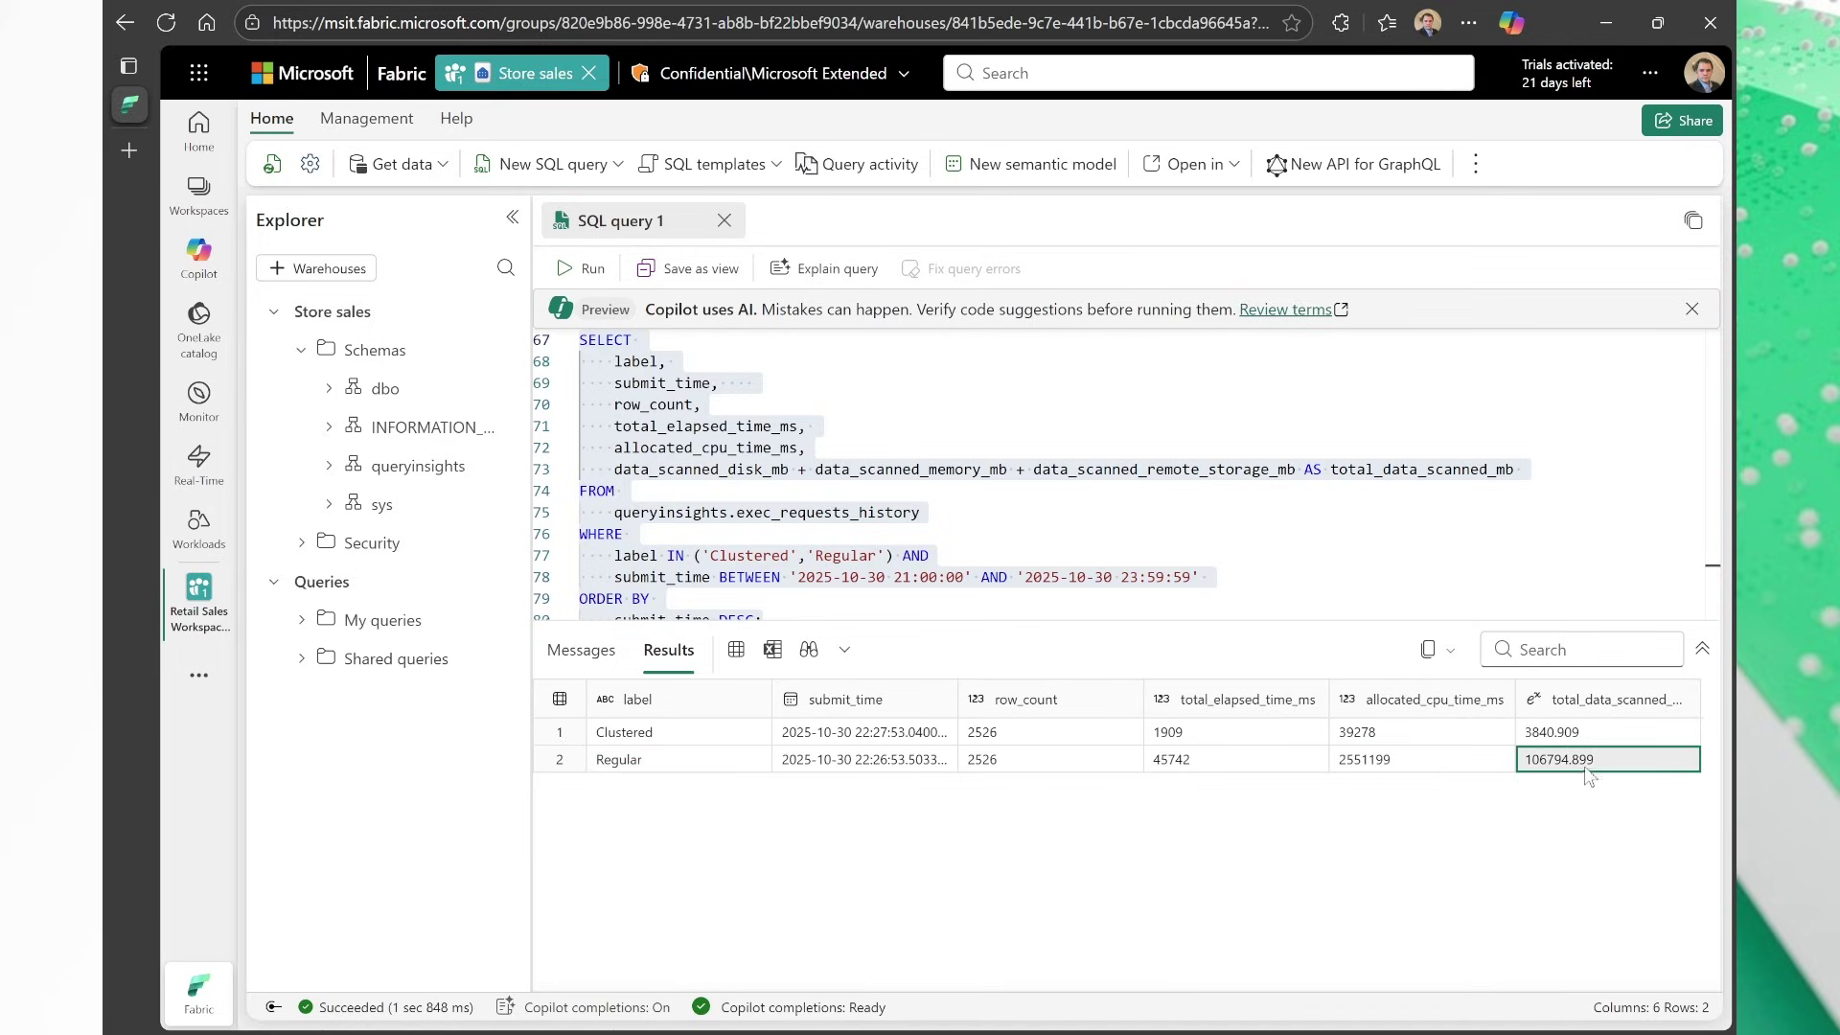
pyautogui.click(1598, 732)
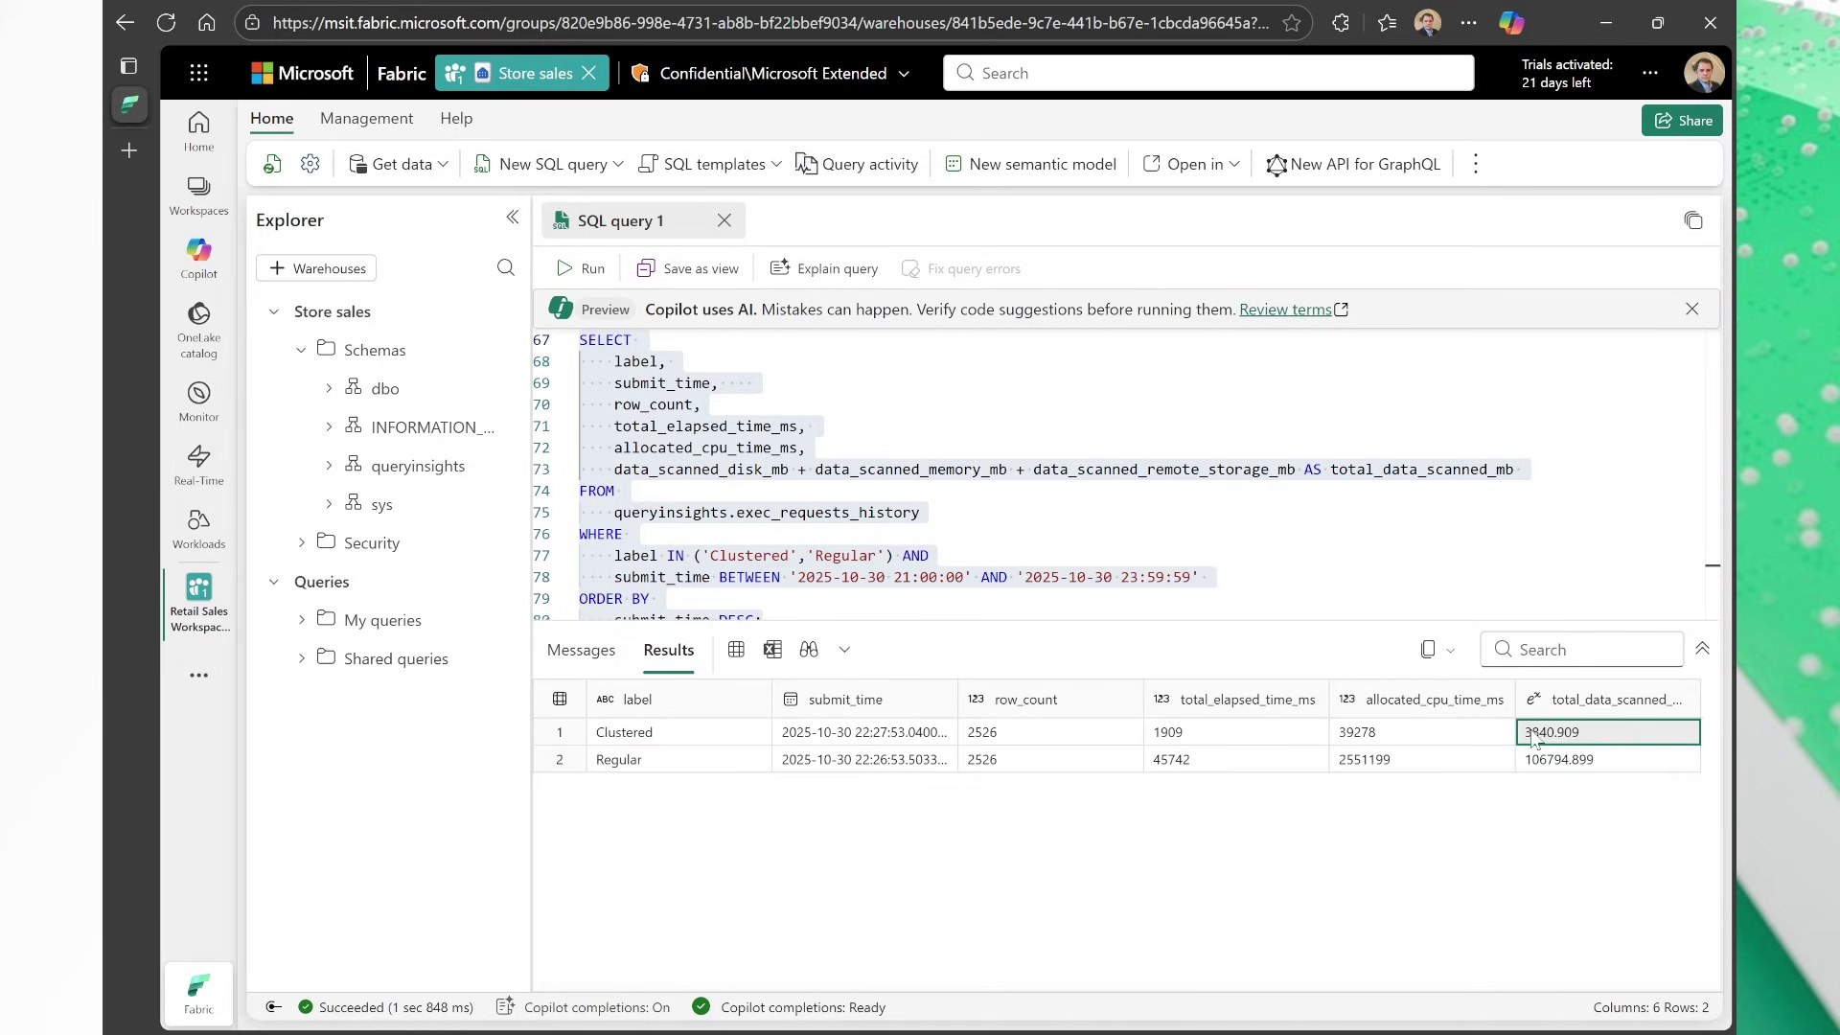
pyautogui.click(711, 737)
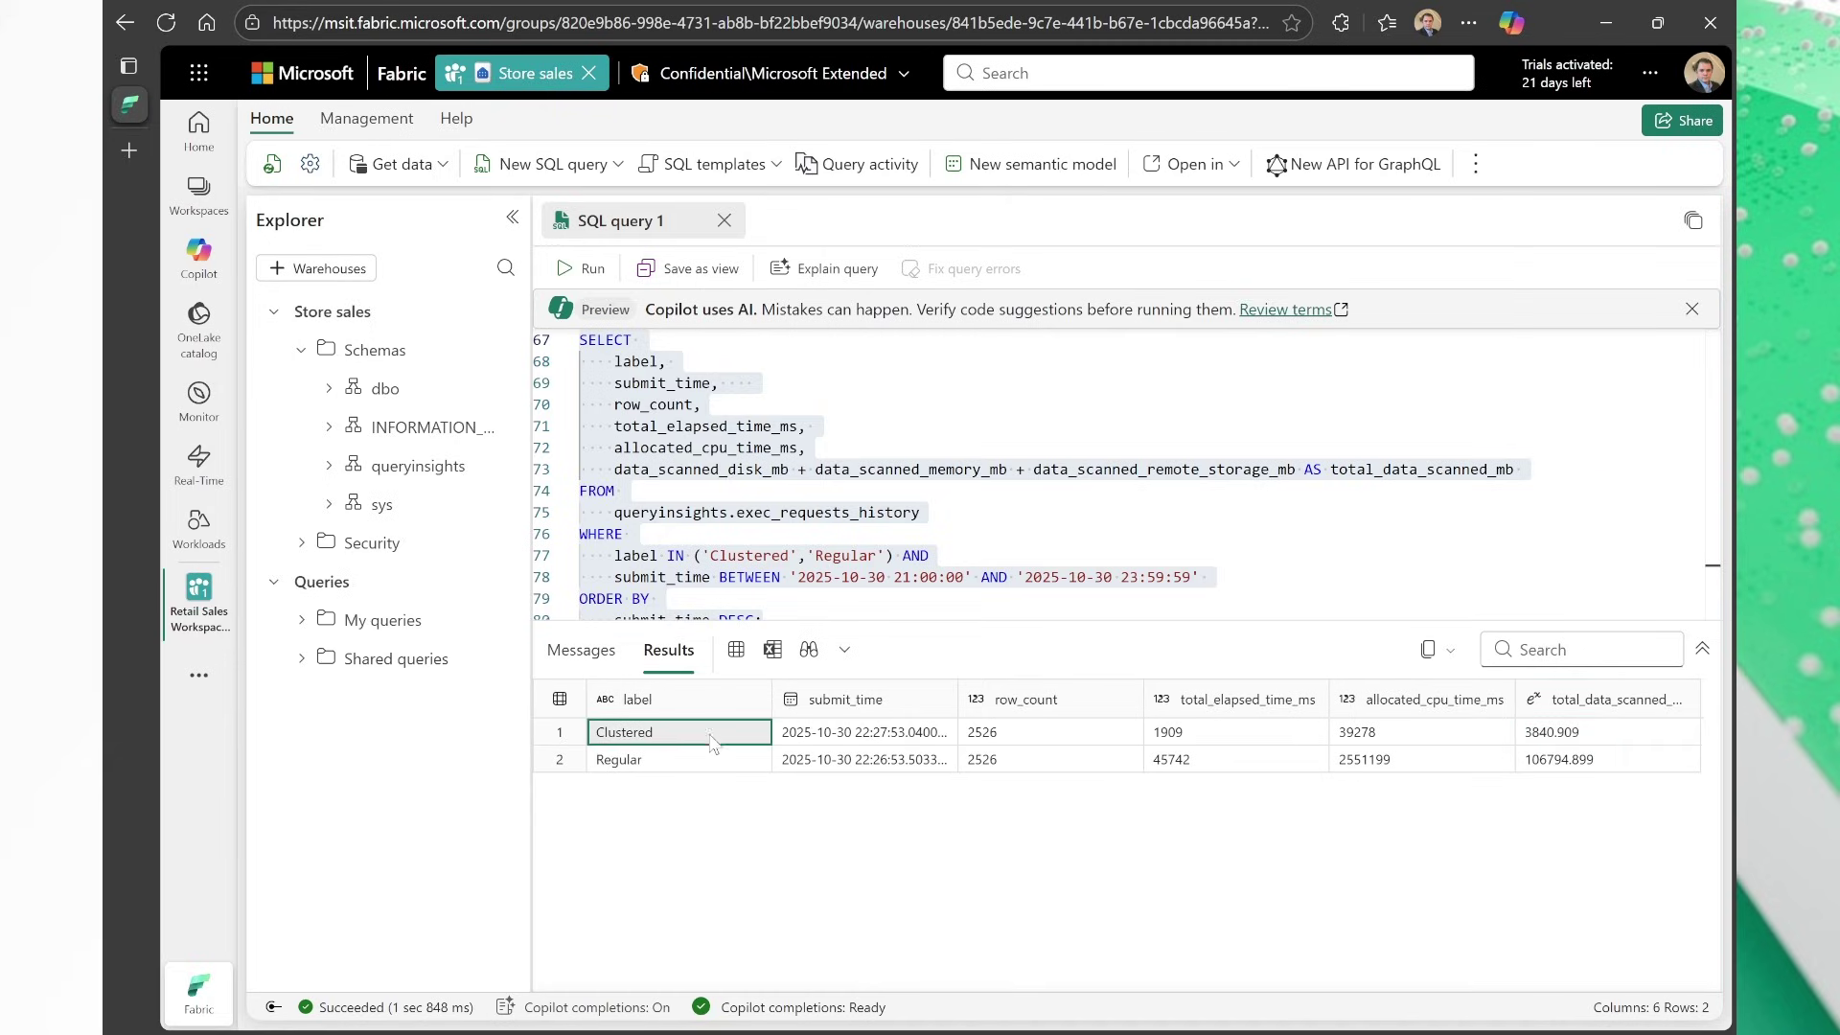
pyautogui.click(1572, 766)
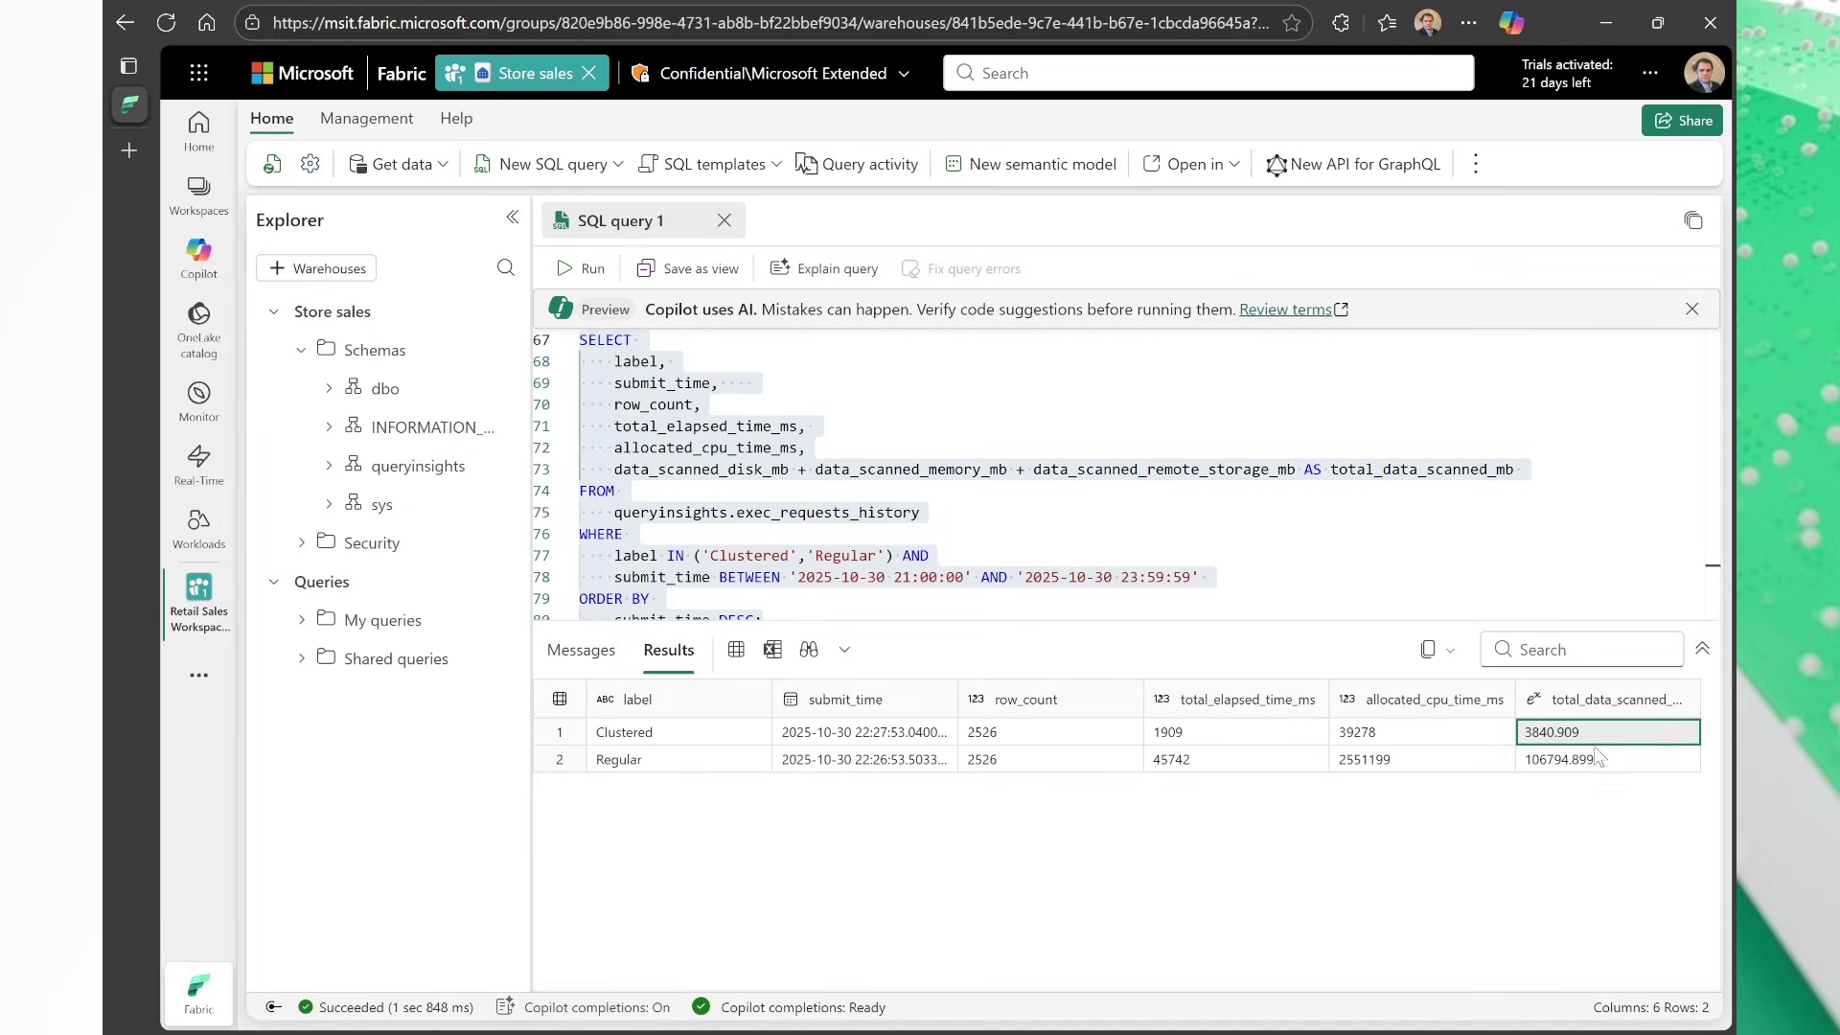
pyautogui.click(1597, 738)
pyautogui.click(1556, 759)
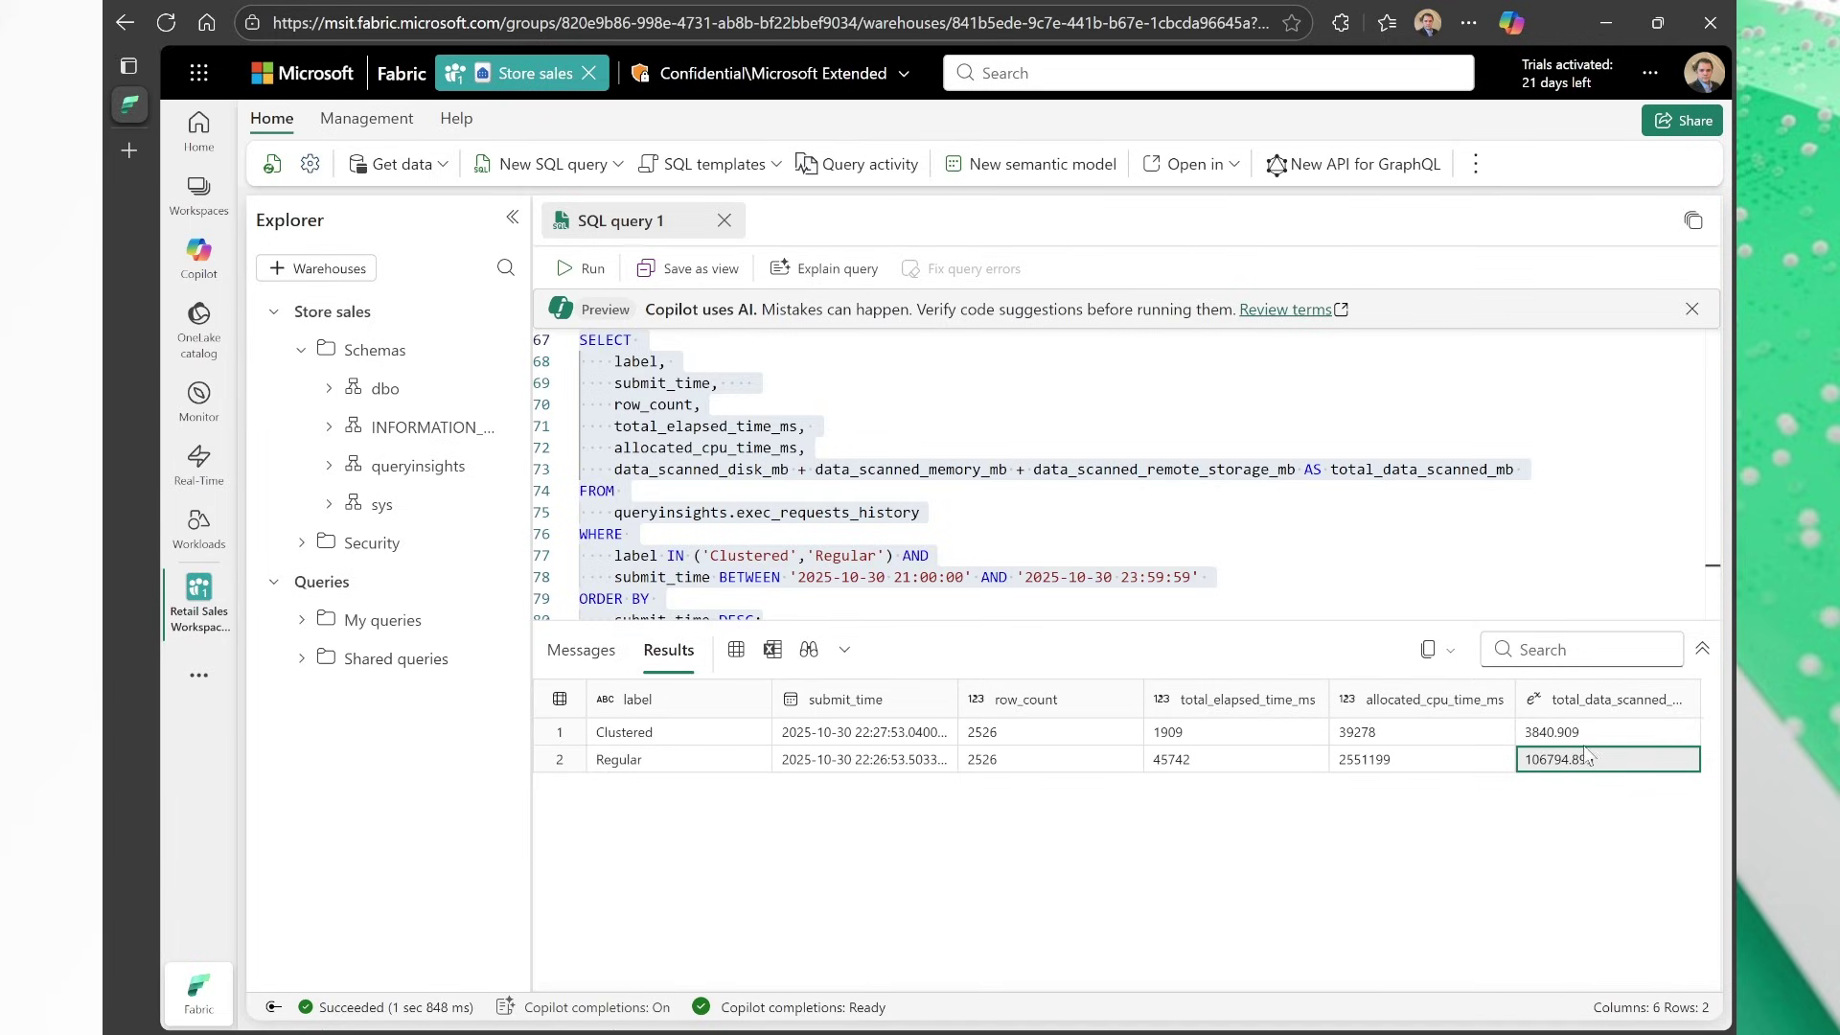
pyautogui.click(686, 766)
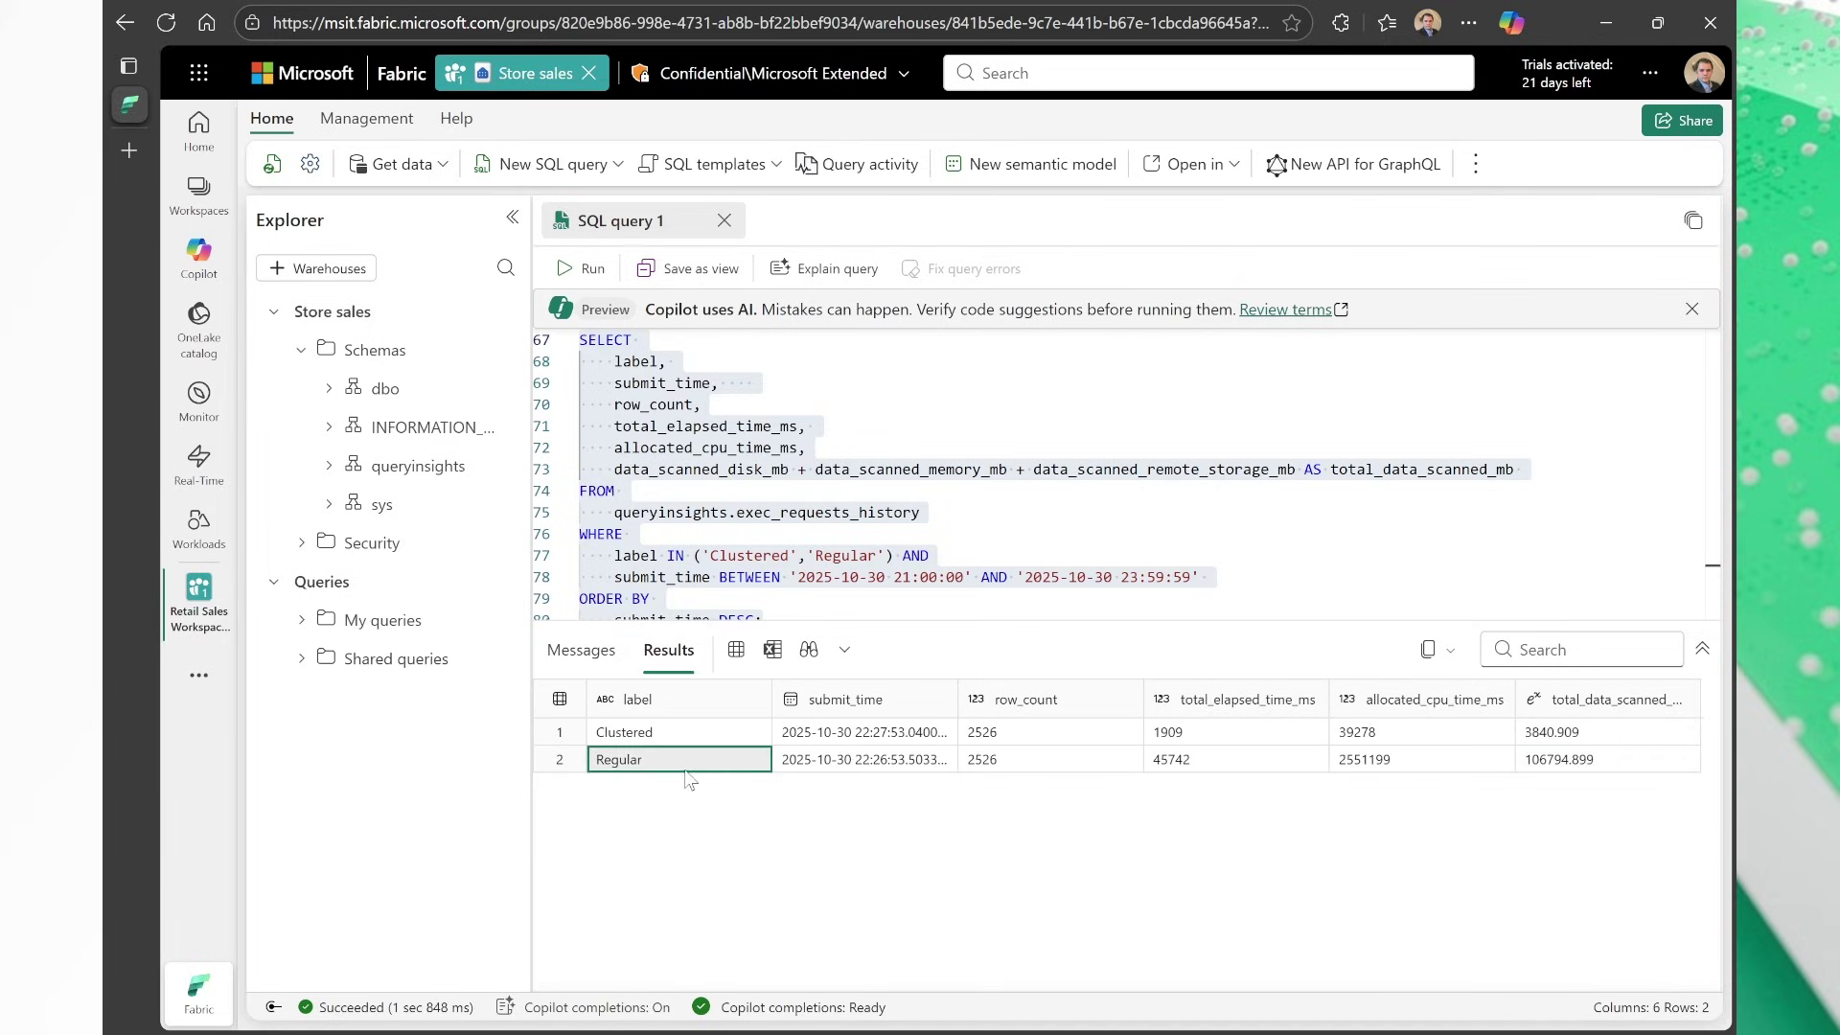
pyautogui.click(1586, 764)
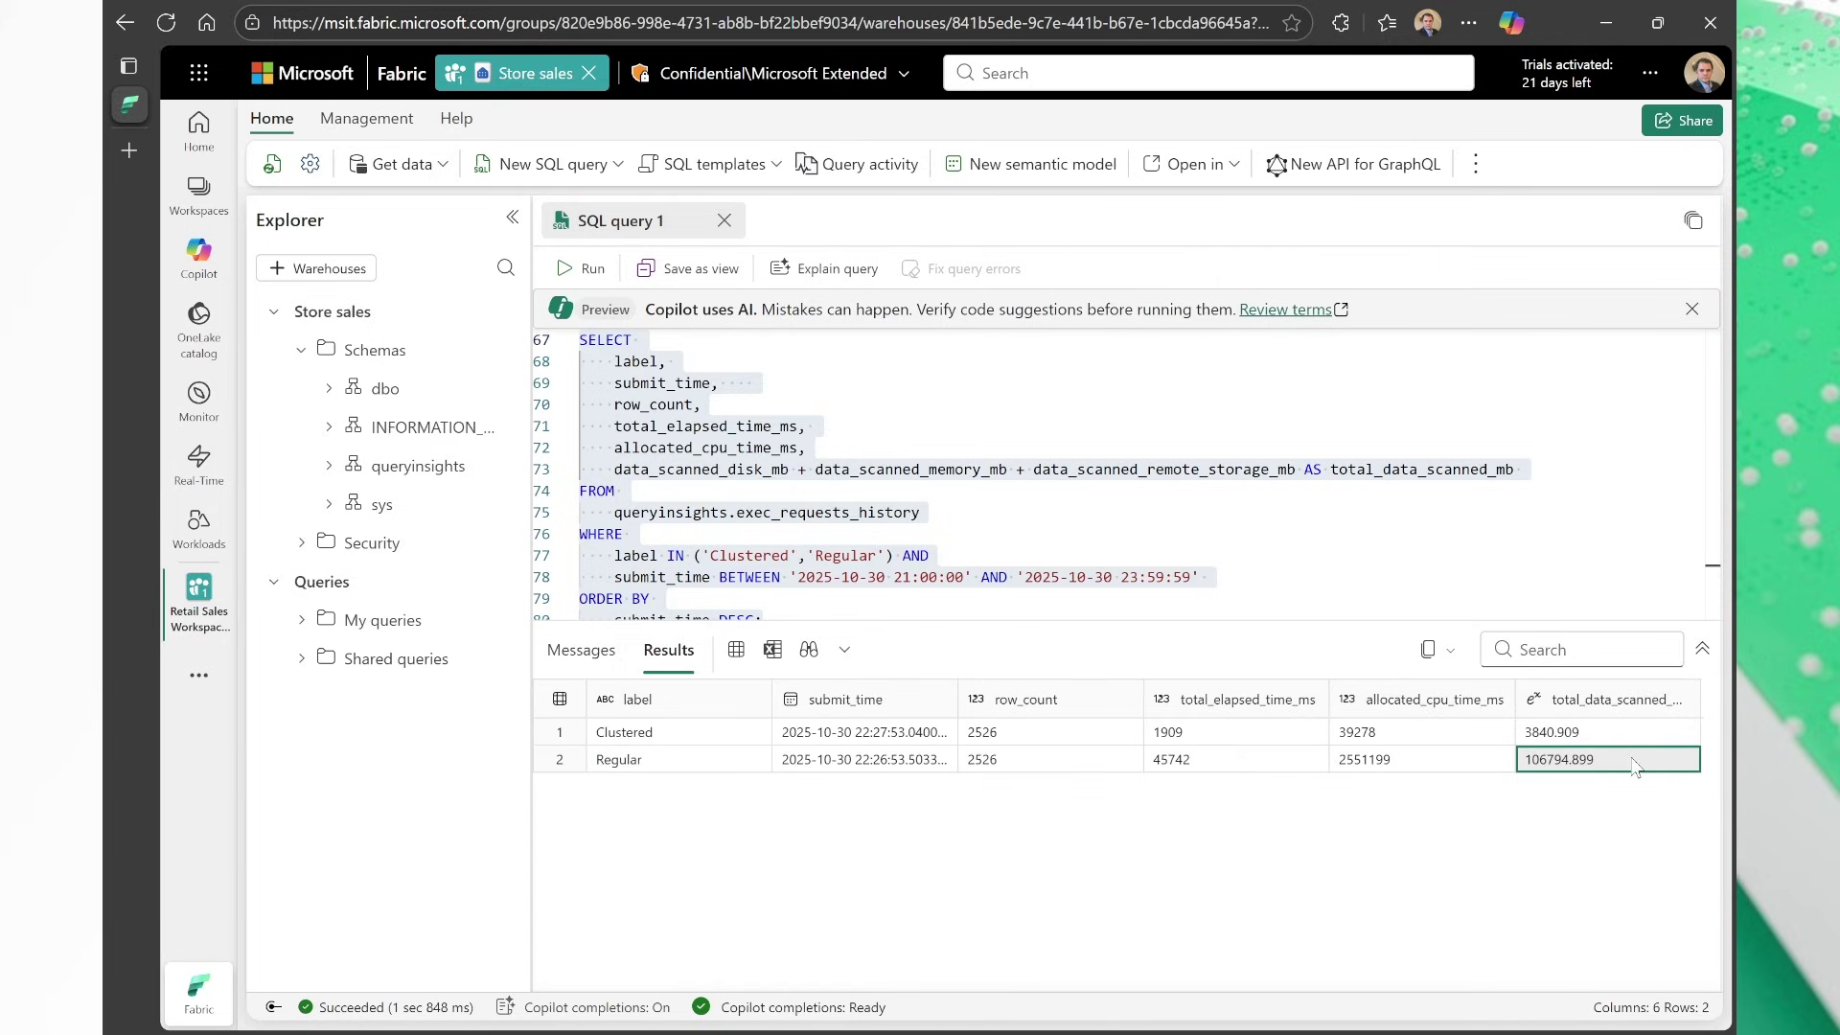
pyautogui.click(1445, 763)
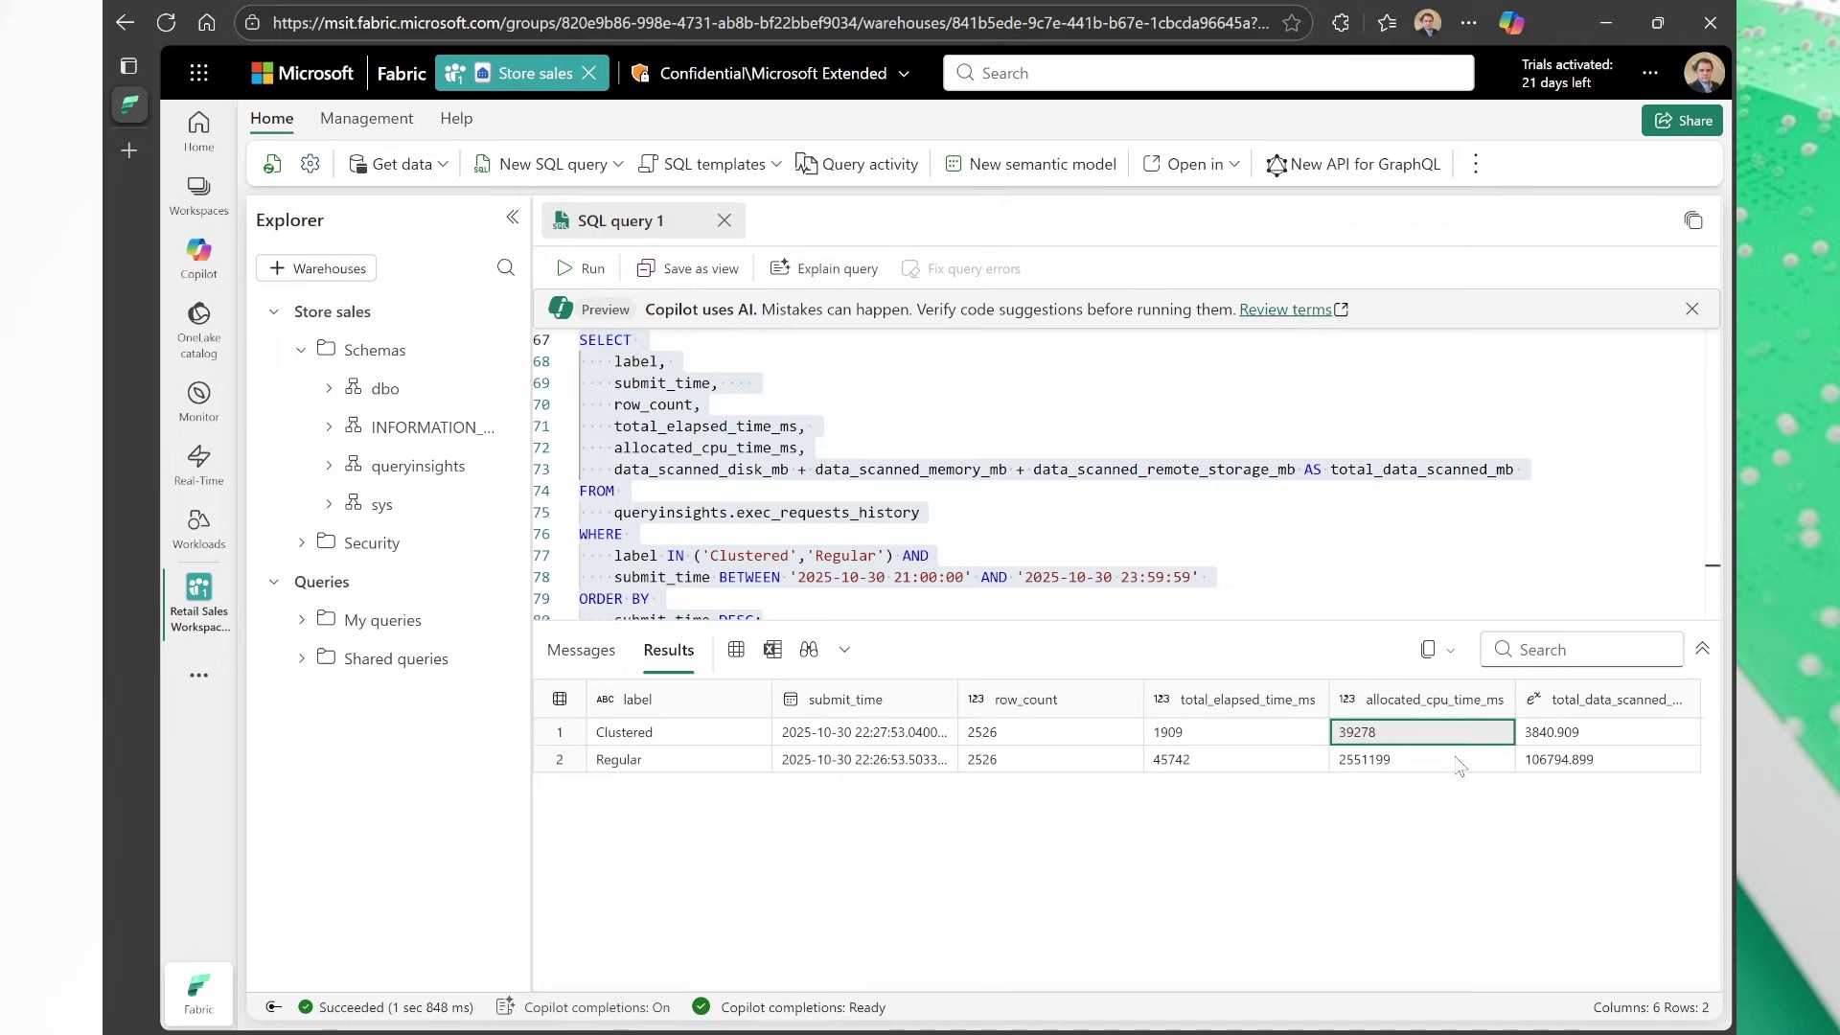
pyautogui.click(1592, 764)
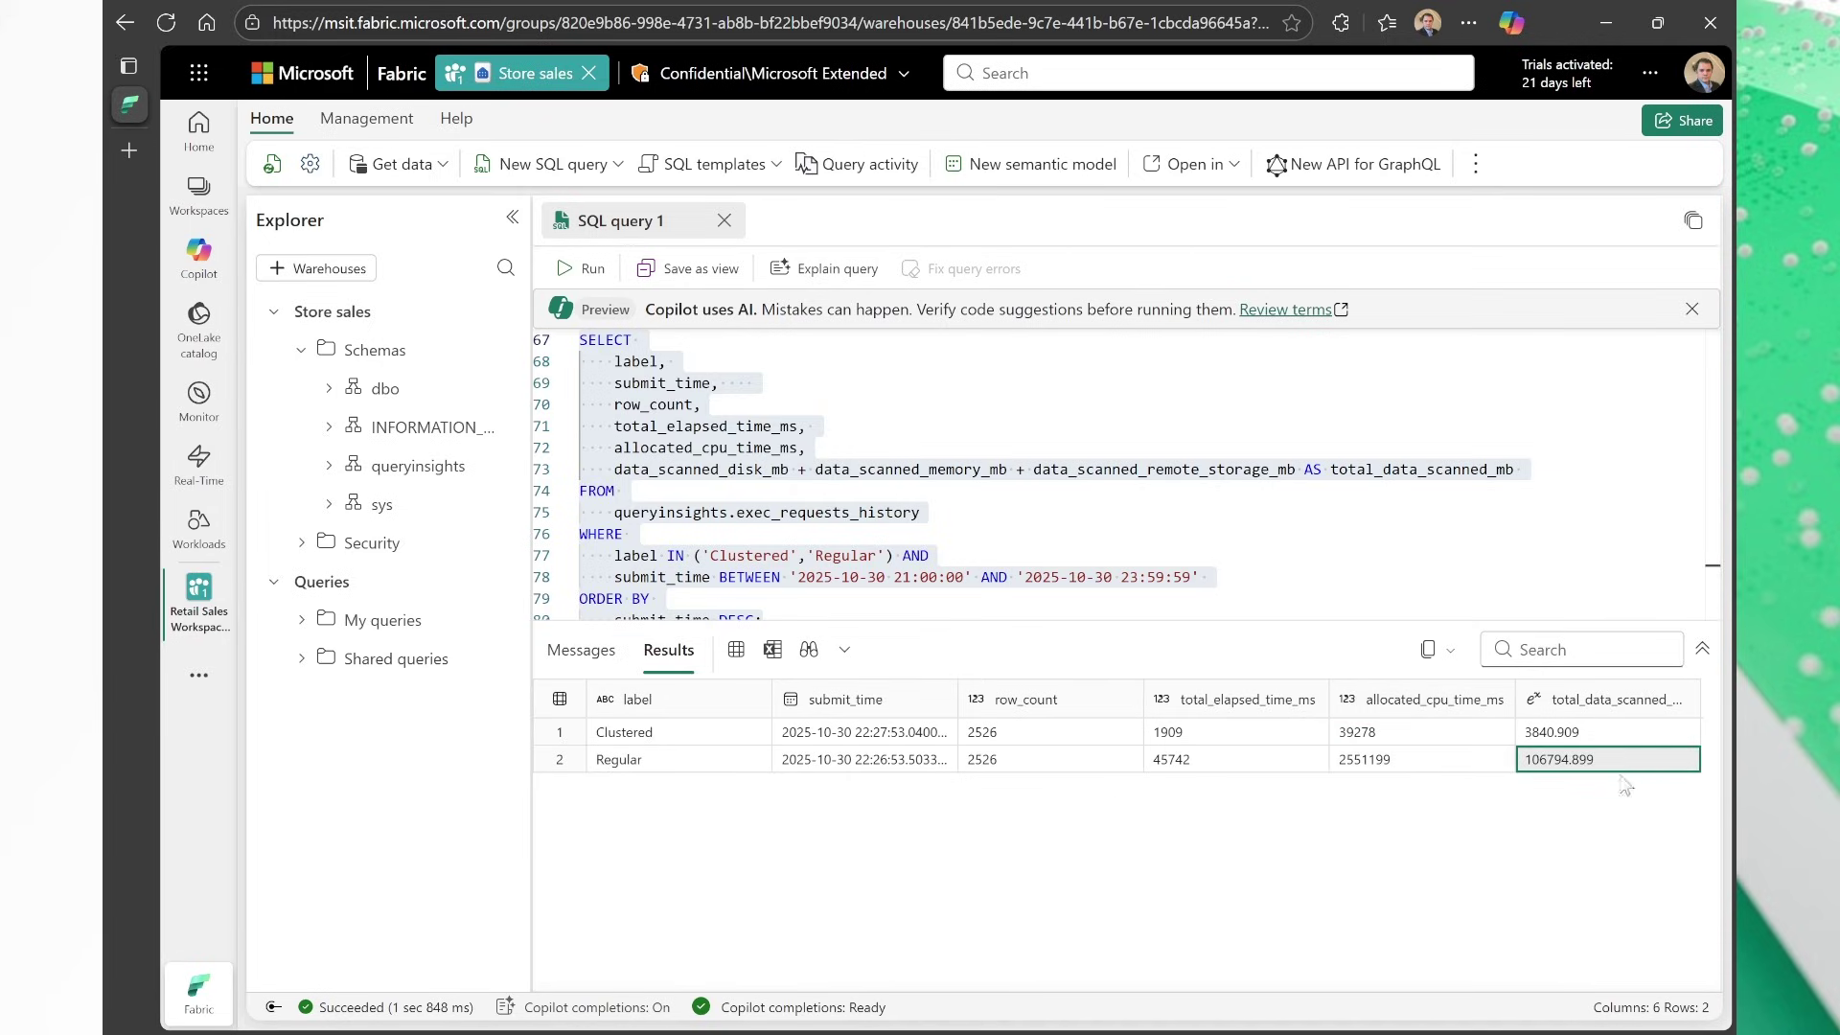